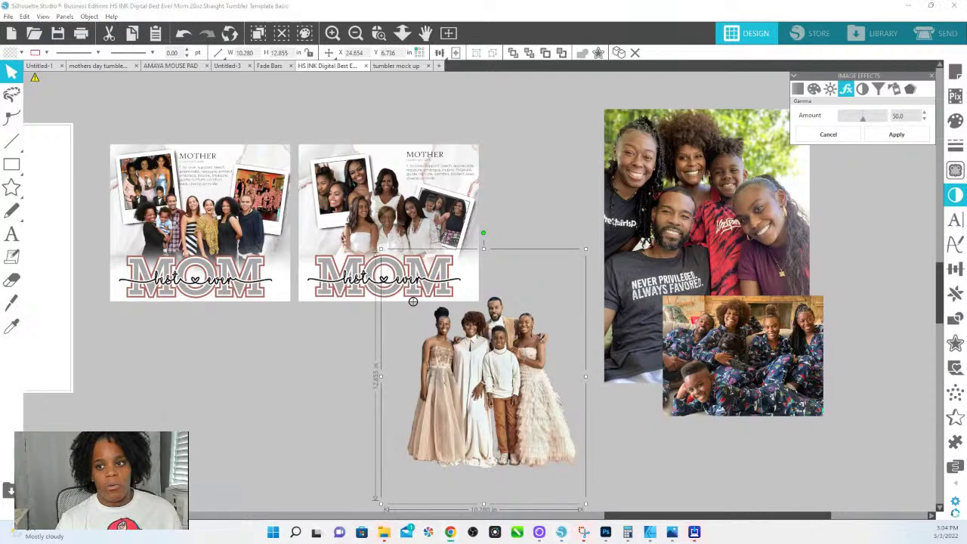
Switch to remove.bg in the browser and open its background-removal upload page by way of the home page.
key("alt+Tab")
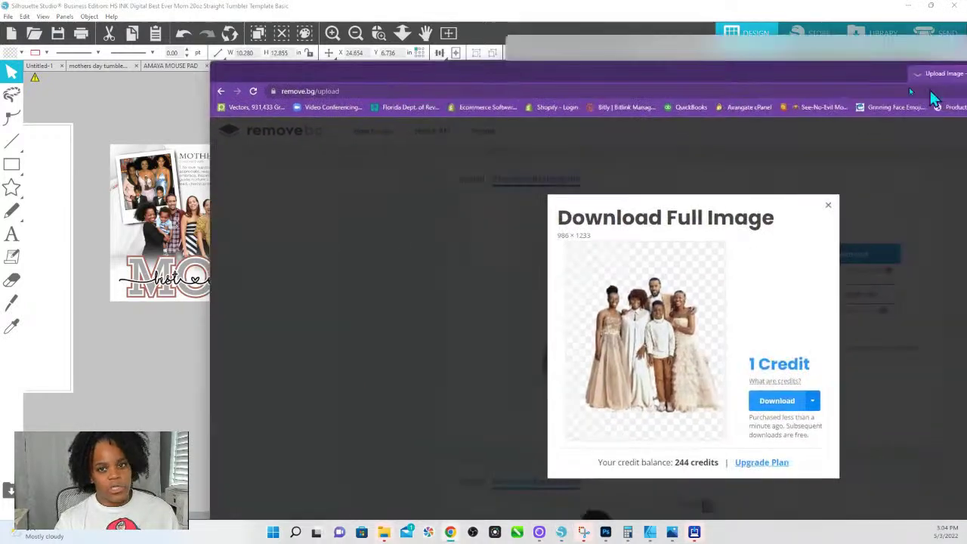
left_click_drag(914, 90, 744, 16)
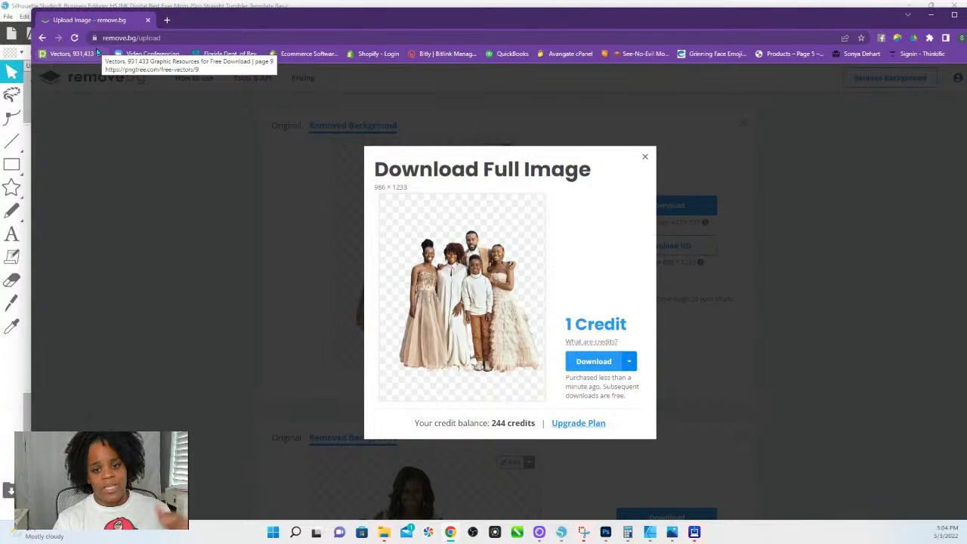
left_click(43, 38)
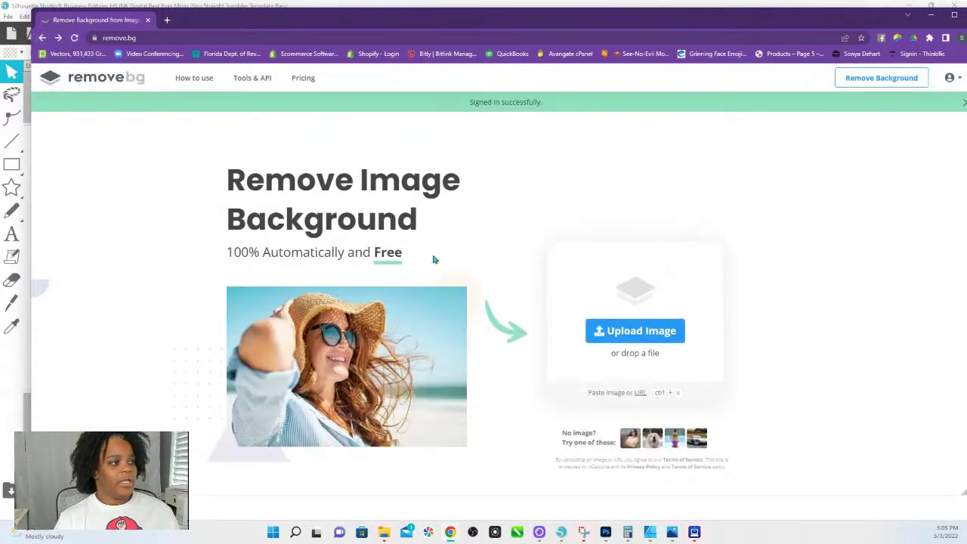
left_click(882, 78)
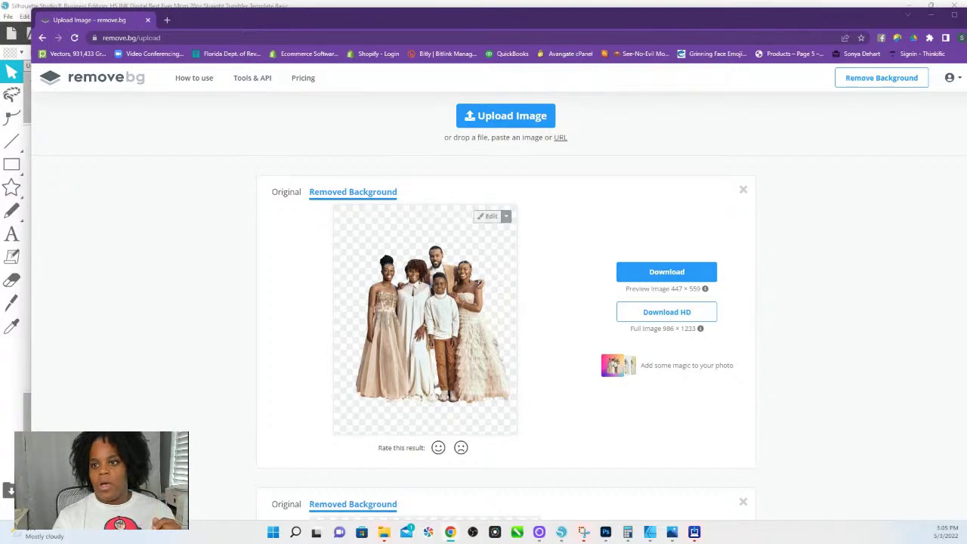
Copy the image address of the portrait with the teal blouse from Google Images and submit it to remove.bg for background removal.
key("alt+Tab")
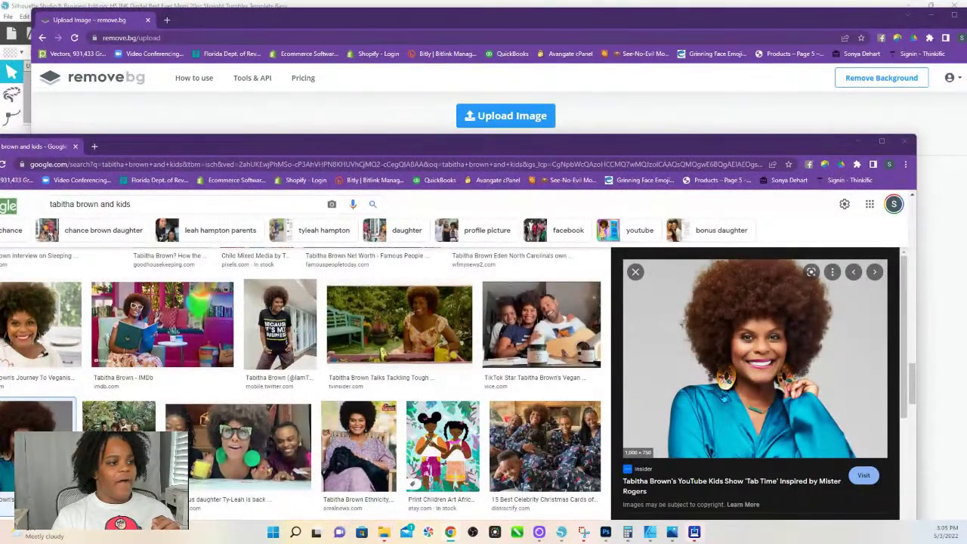
right_click(763, 369)
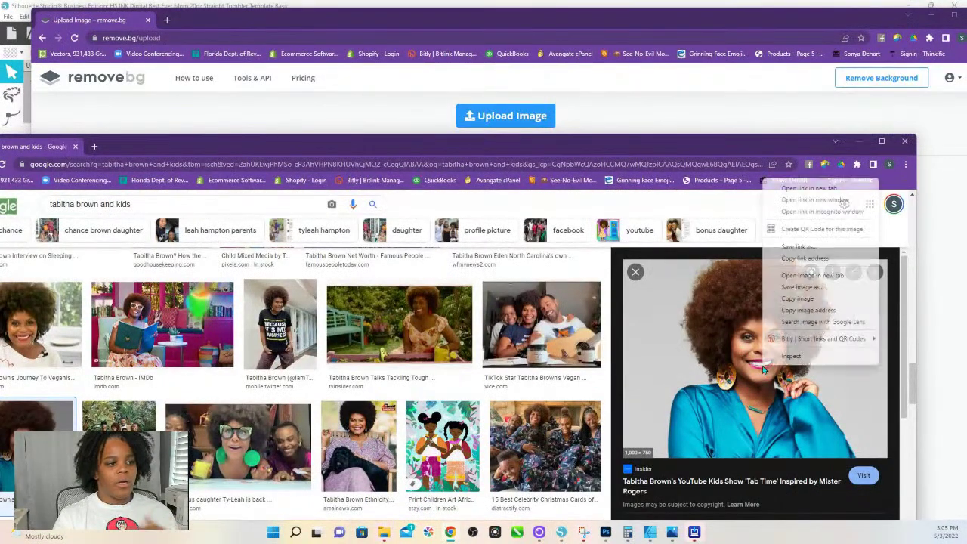
left_click(807, 310)
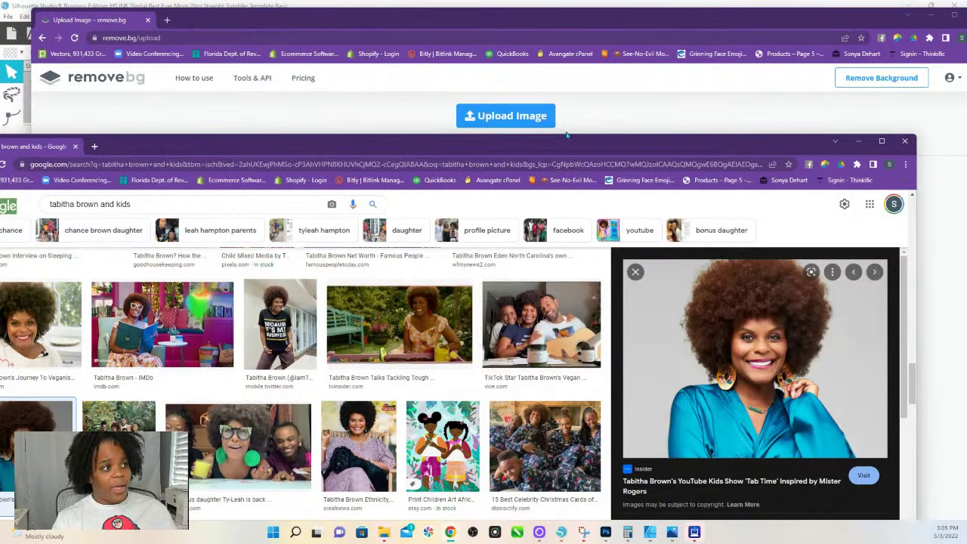
left_click(598, 119)
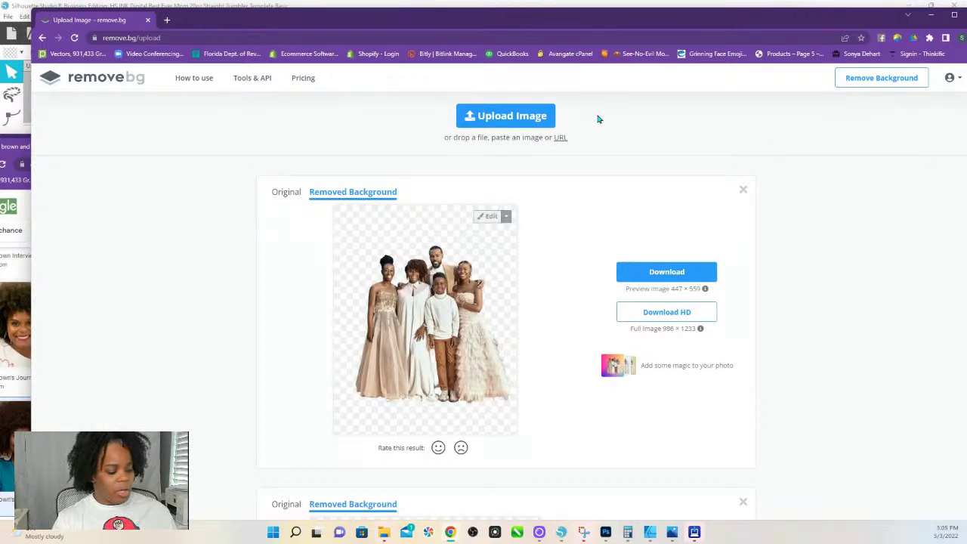
key("ctrl+v")
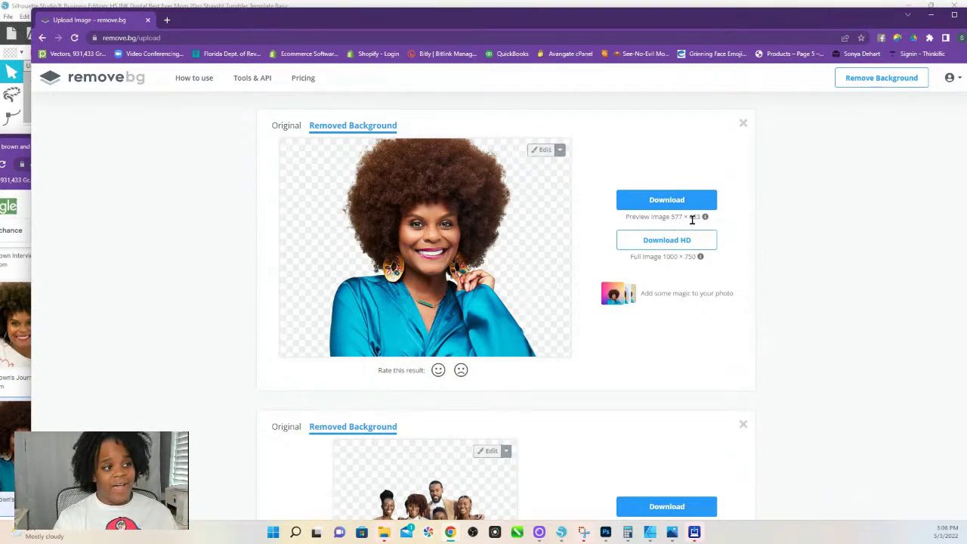
Switch back to Silhouette Studio and move the family cutout into the empty space below the two MOM designs.
left_click(932, 16)
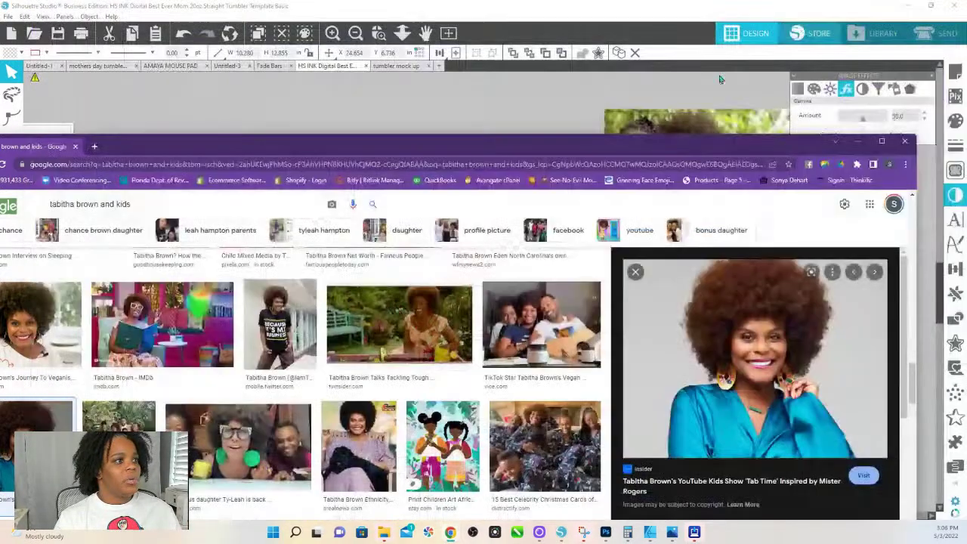
left_click(859, 142)
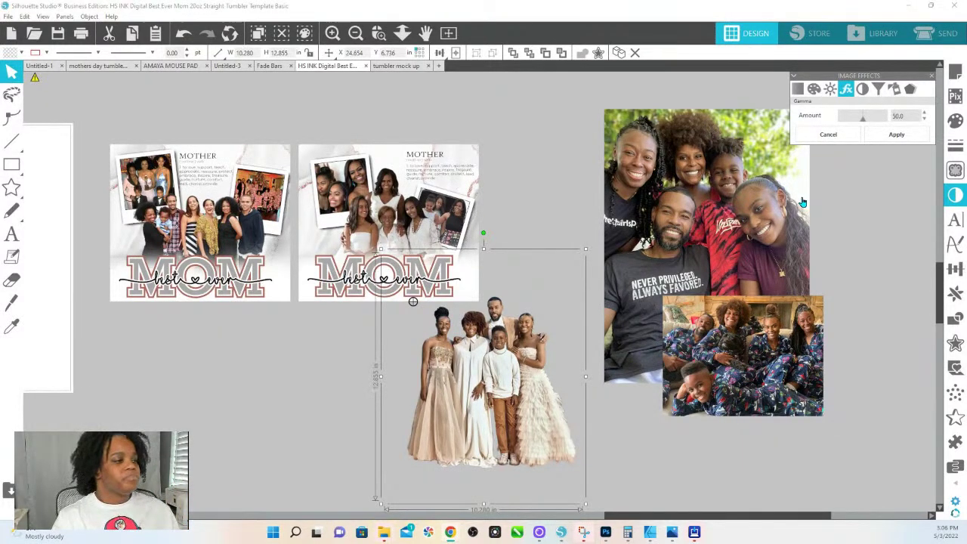
left_click_drag(487, 331, 478, 362)
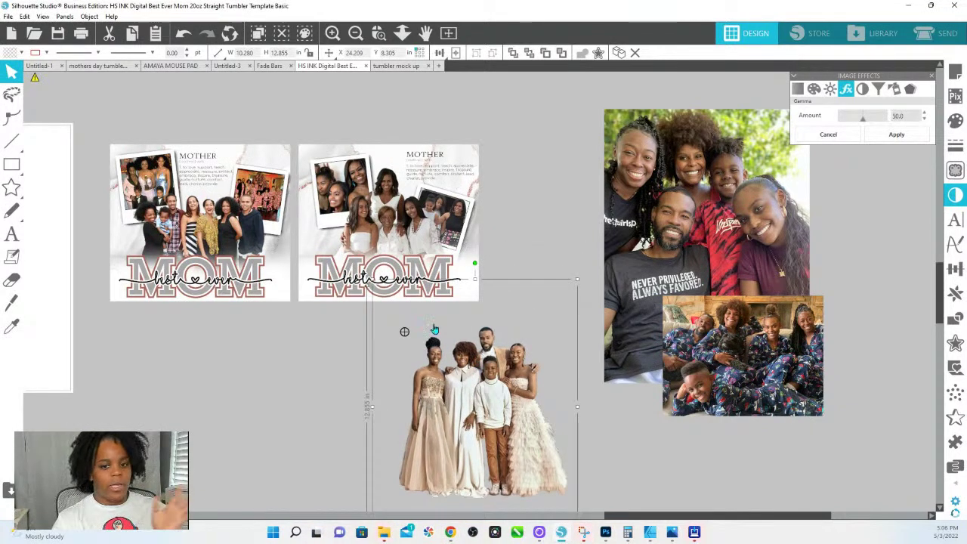
double_click(461, 408)
scroll(460, 378, "down", 1)
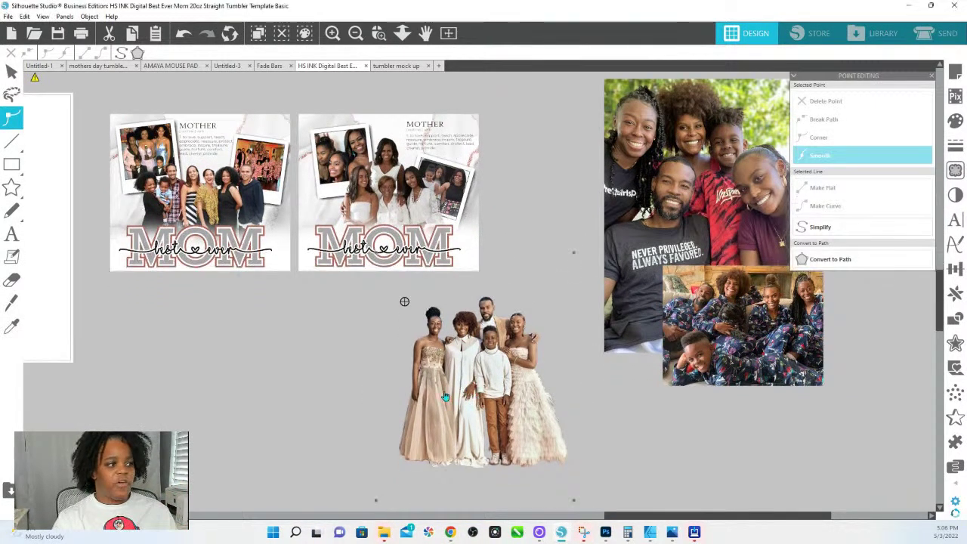
left_click_drag(460, 380, 402, 413)
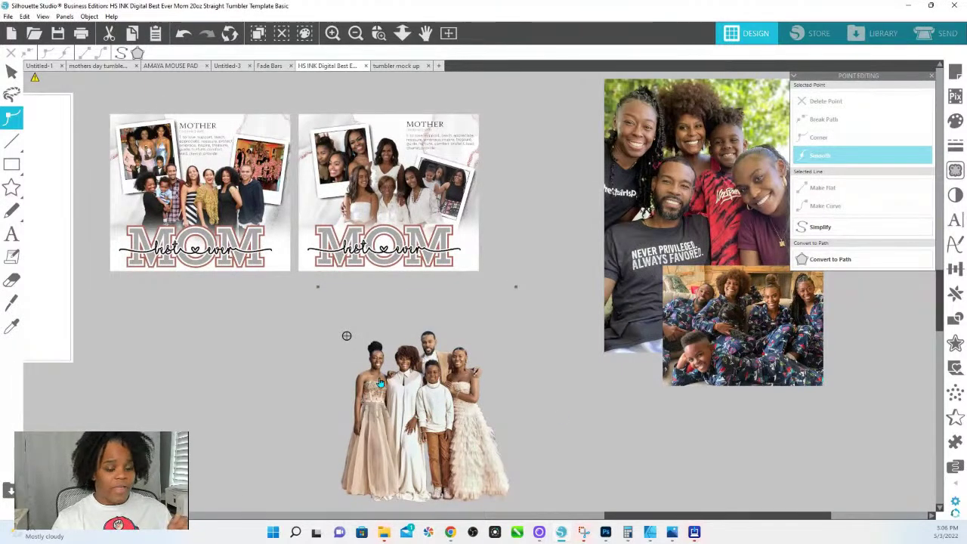
scroll(604, 363, "down", 2)
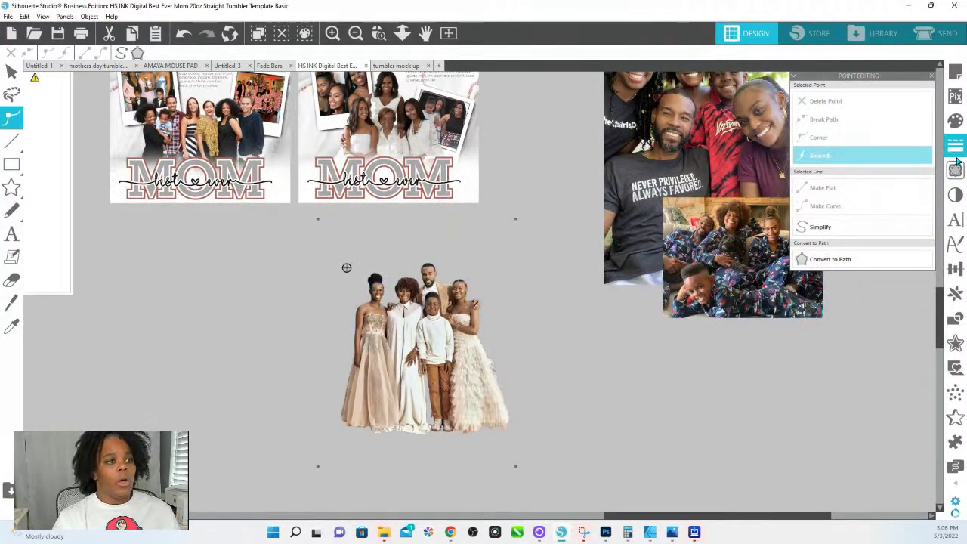
Trace and detach the family cutout, with a trace area around all the people and the threshold at 100%.
left_click(956, 320)
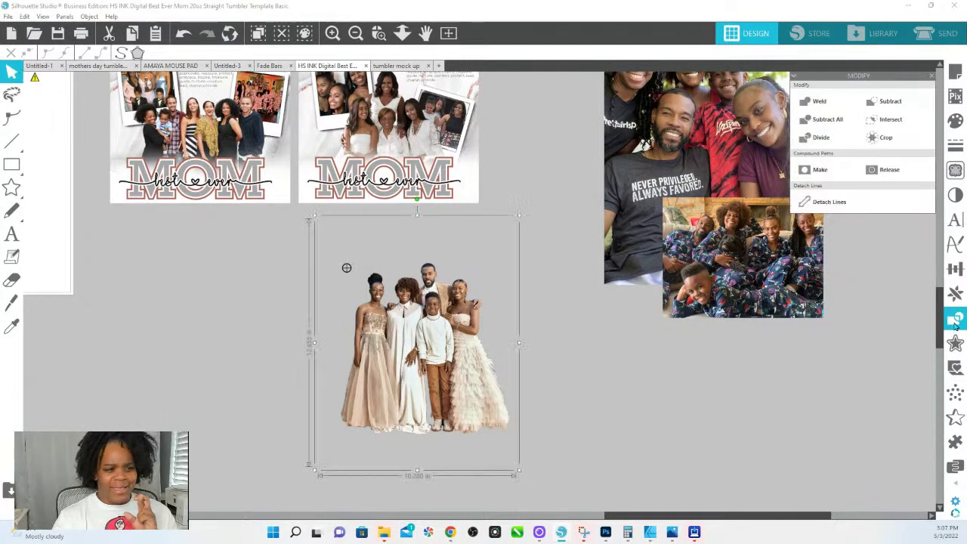
left_click(955, 172)
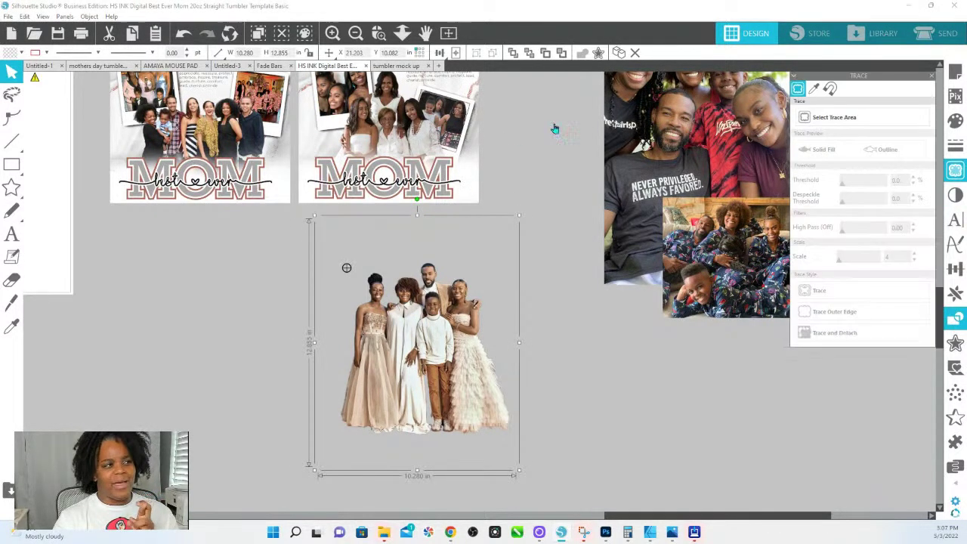
left_click(862, 117)
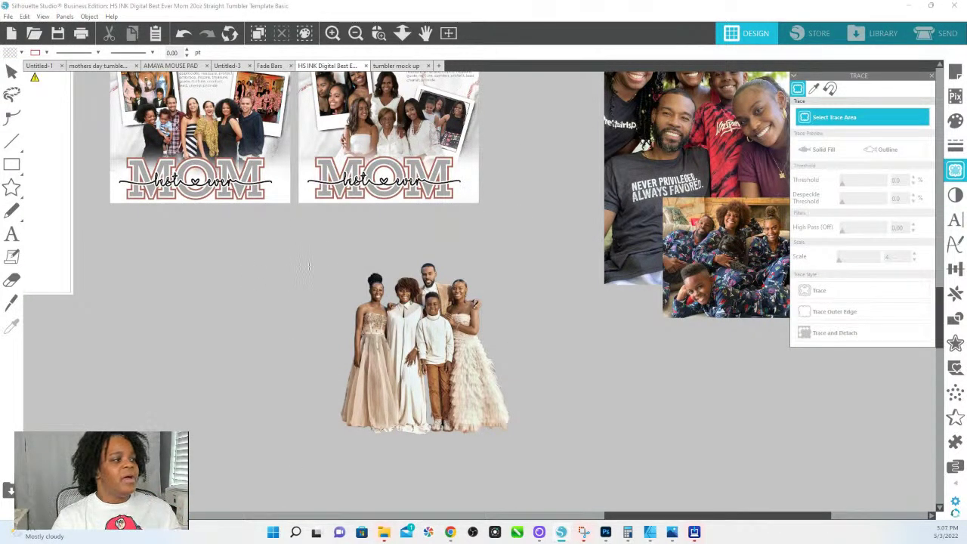
mouse_move(309, 260)
left_mouse_down()
mouse_move(520, 395)
mouse_move(539, 452)
left_mouse_up()
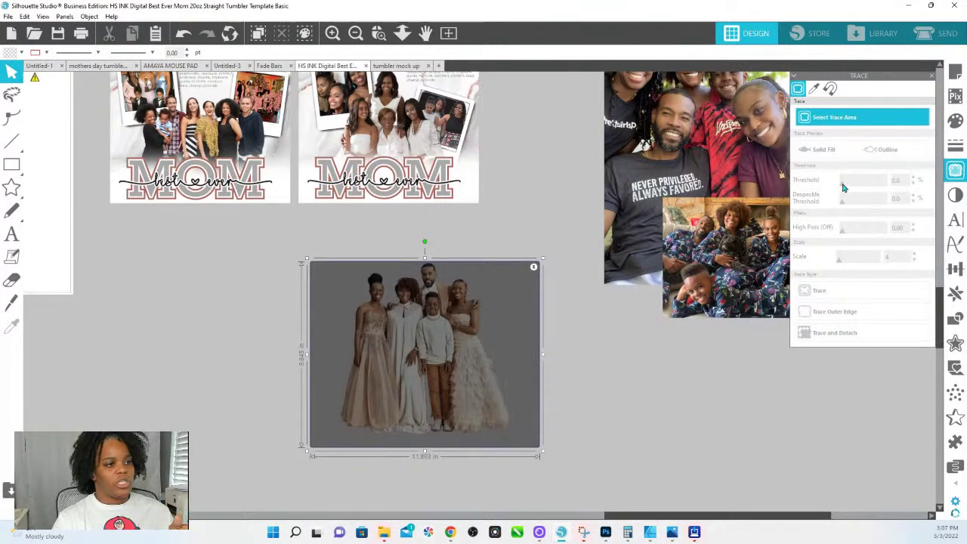
left_click_drag(843, 187, 892, 191)
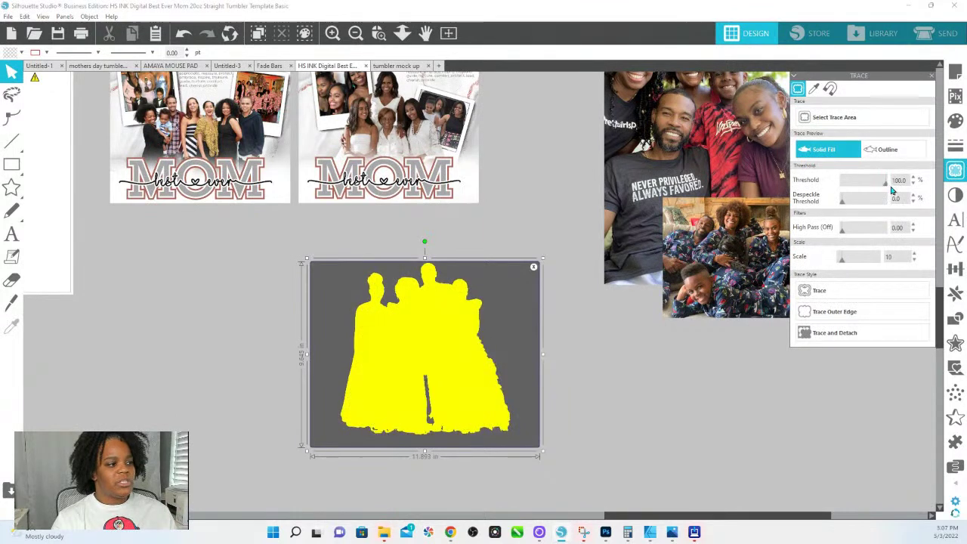
left_click(826, 336)
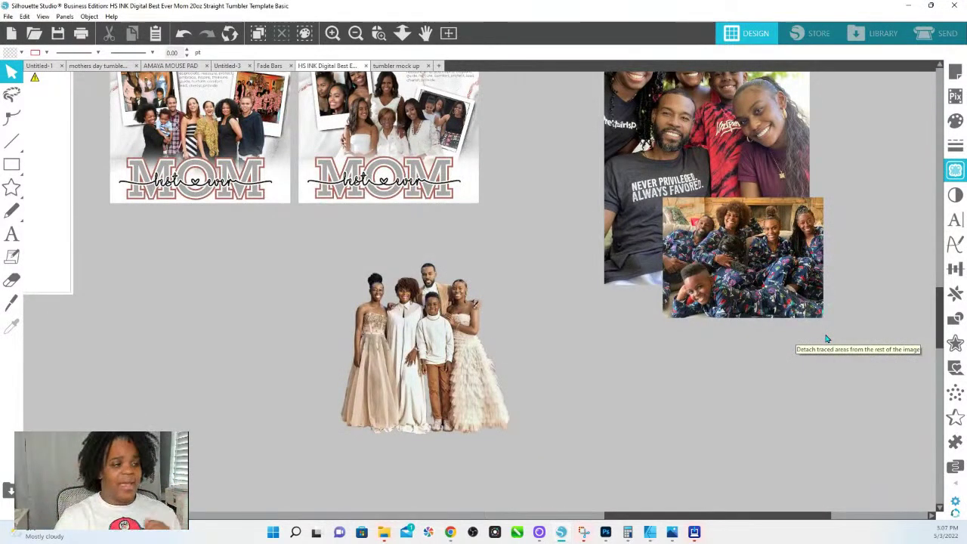
Move the detached family cutout clear of its original image and delete the leftover transparent image frame.
left_click_drag(446, 381, 237, 371)
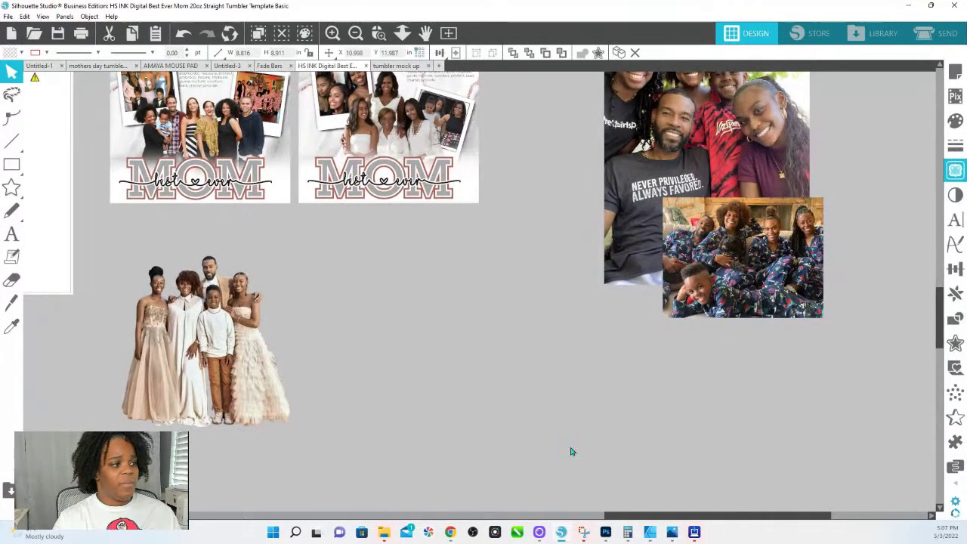
left_click(460, 360)
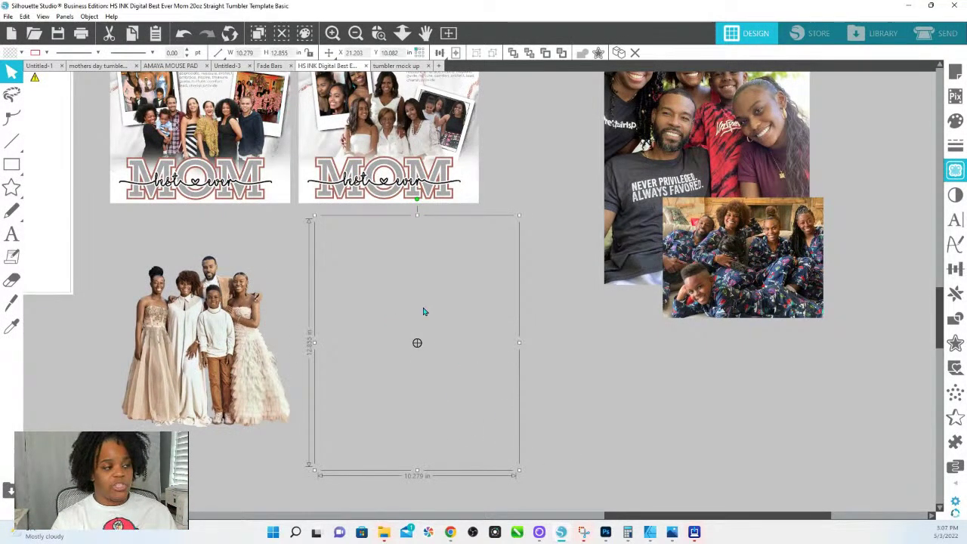
left_click(46, 52)
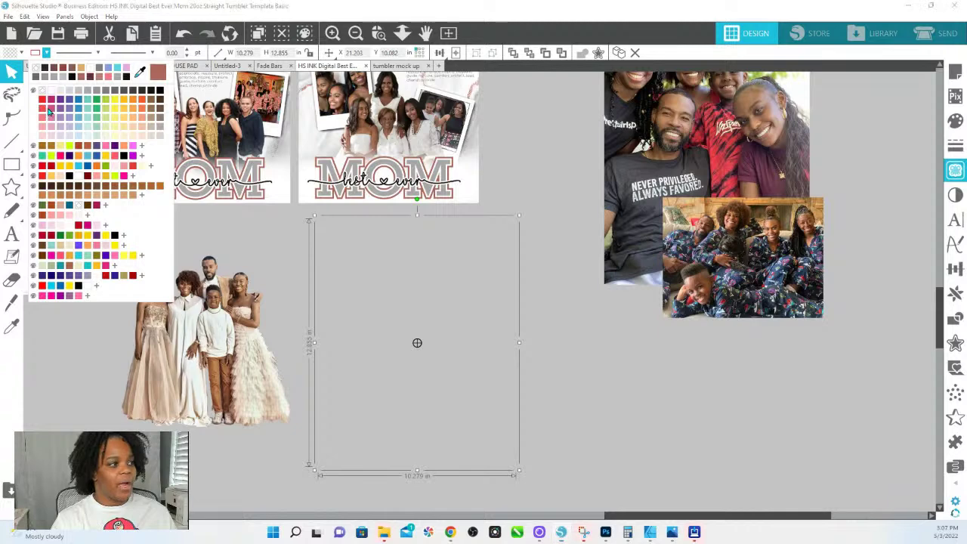
left_click(41, 109)
key("Delete")
scroll(442, 240, "up", 2)
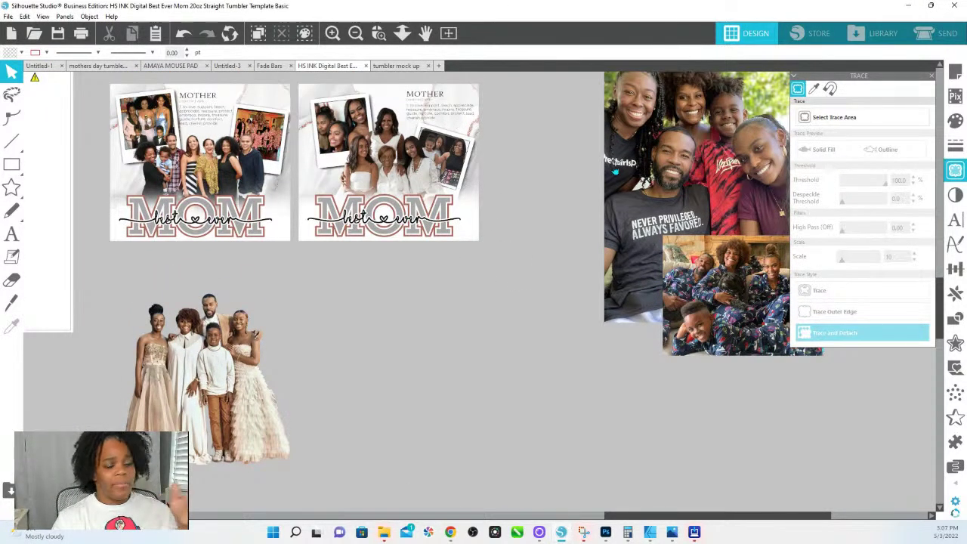
left_click(347, 125)
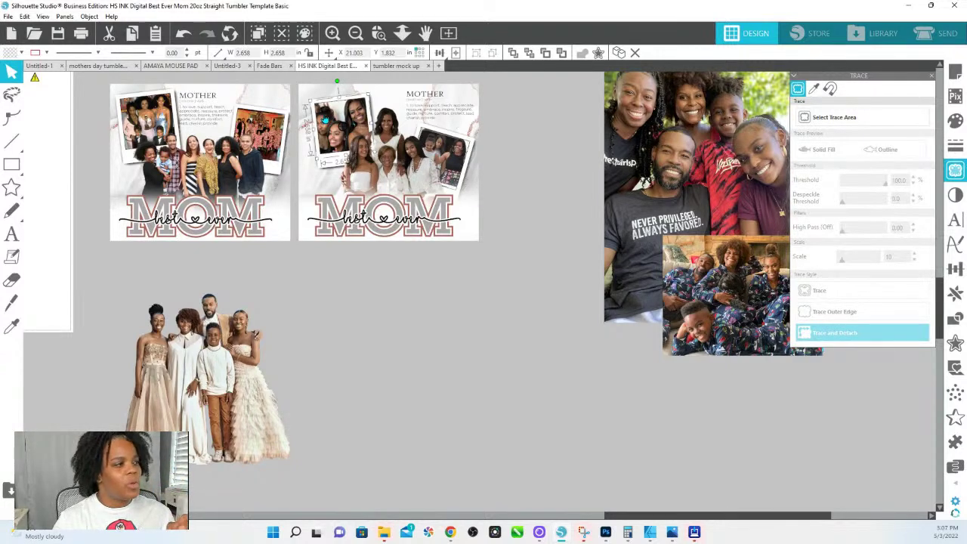
left_click(386, 325)
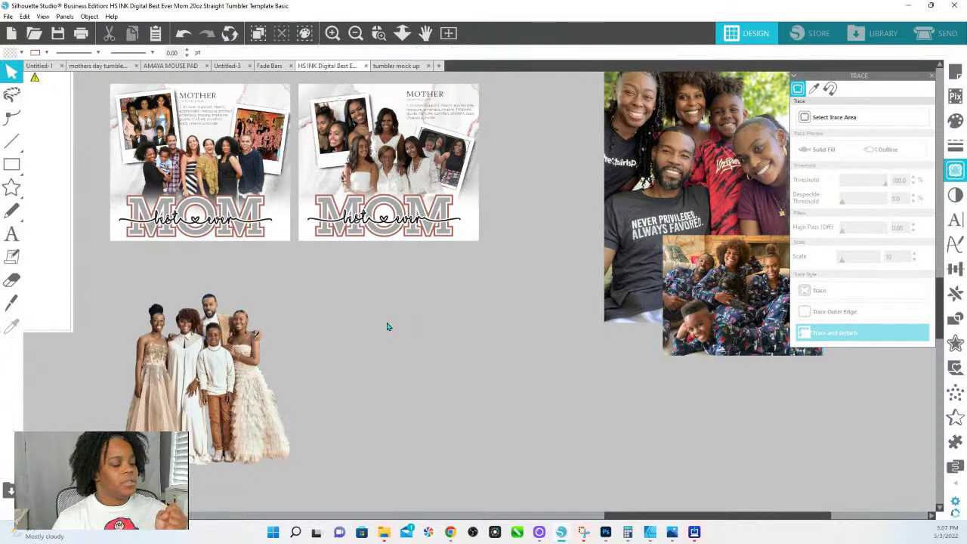
key("ctrl+v")
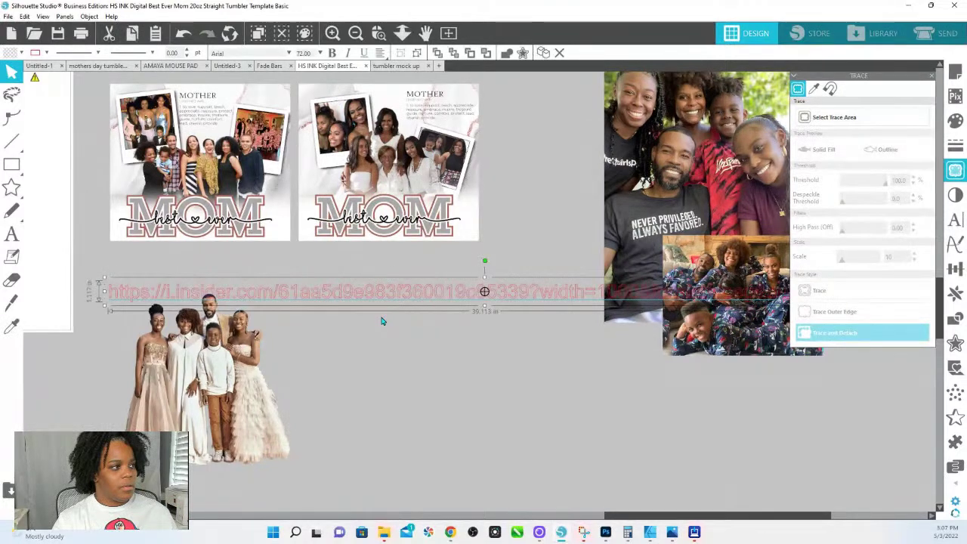
key("Delete")
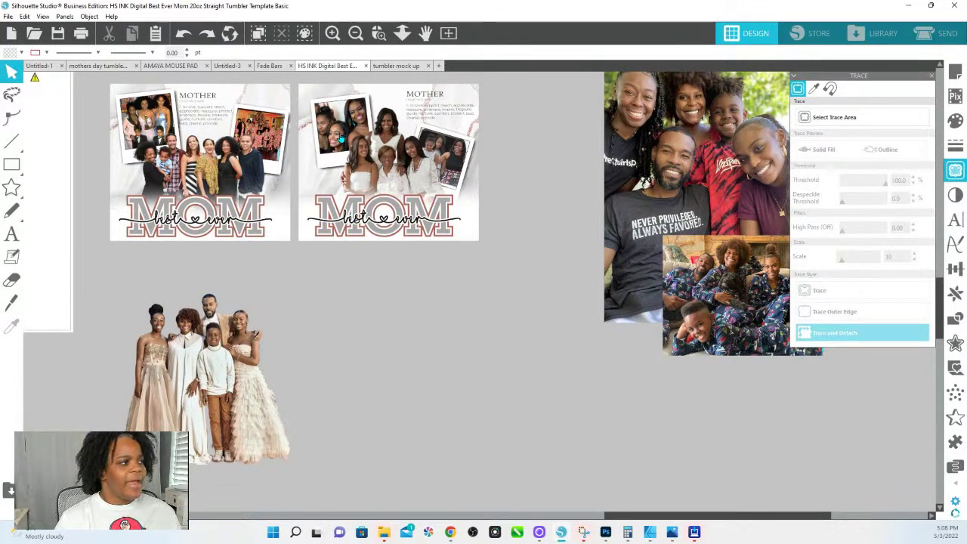
Move the existing group cutout in white outfits out of the second MOM design into the empty space below it.
left_click(386, 163)
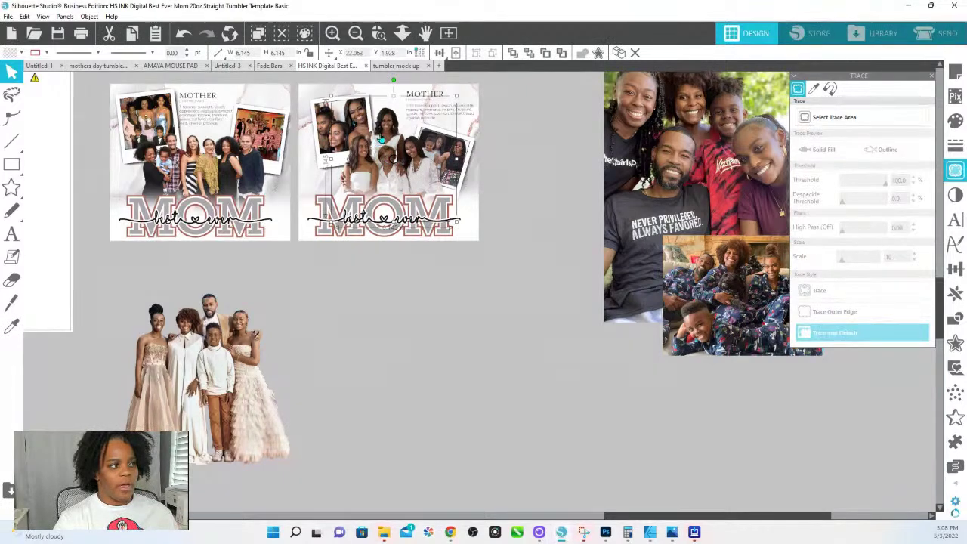
left_click_drag(383, 138, 555, 361)
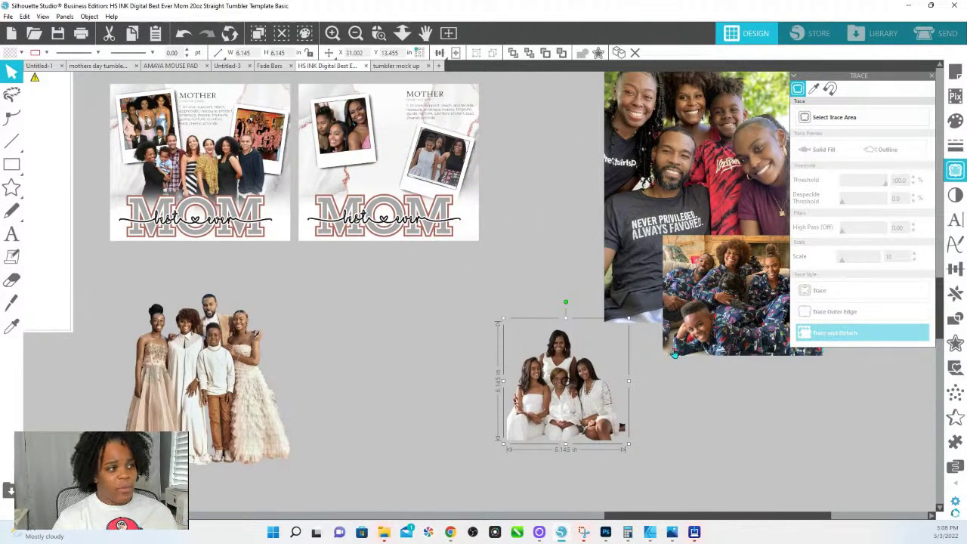
left_click_drag(588, 389, 570, 357)
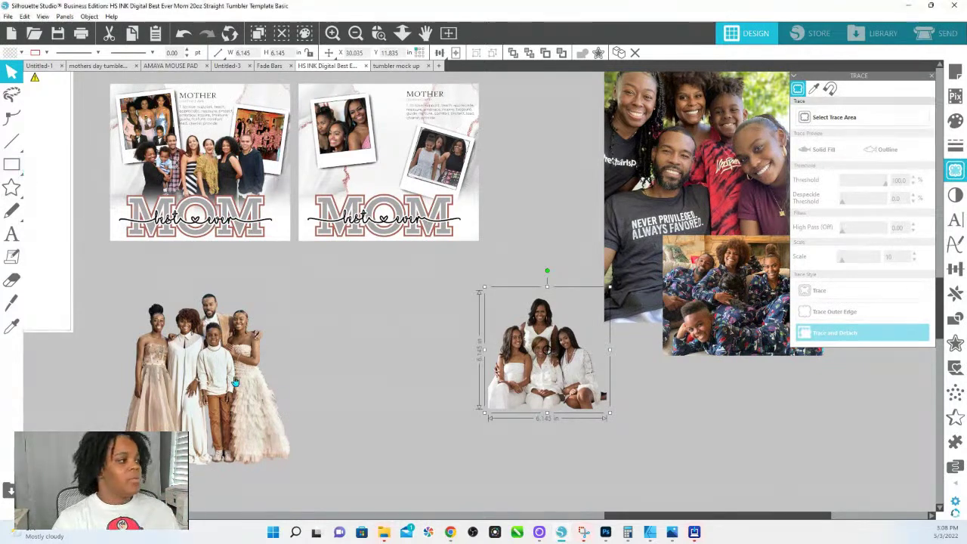
Place the traced family cutout over the second MOM design and scale it to about 8.9 by 9.0 in.
left_click_drag(210, 379, 396, 160)
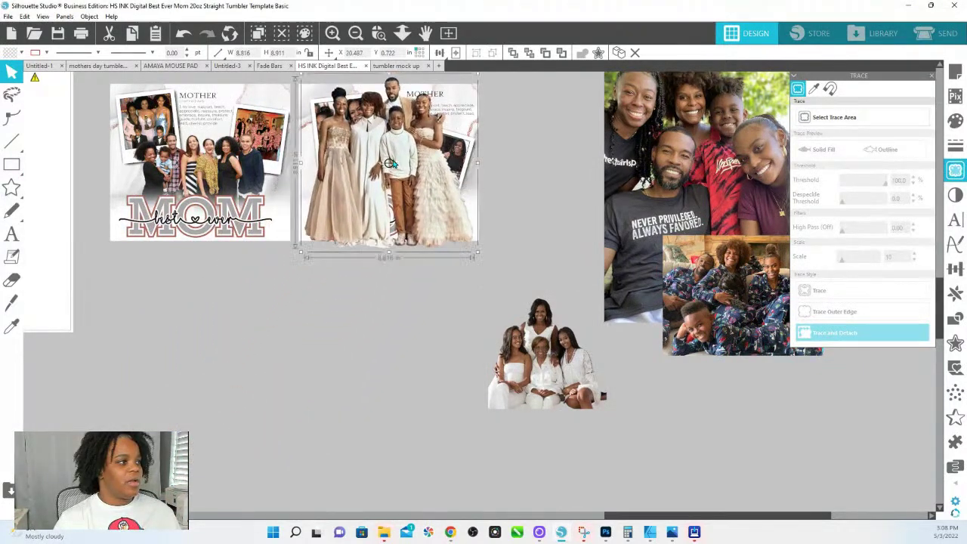
left_click_drag(477, 77, 428, 123)
left_click_drag(375, 205, 405, 195)
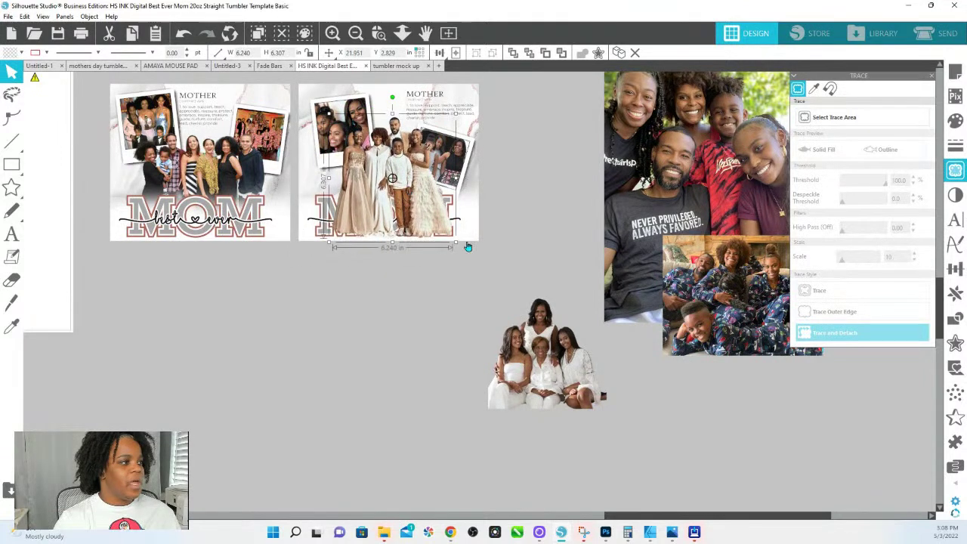
left_click_drag(456, 242, 425, 240)
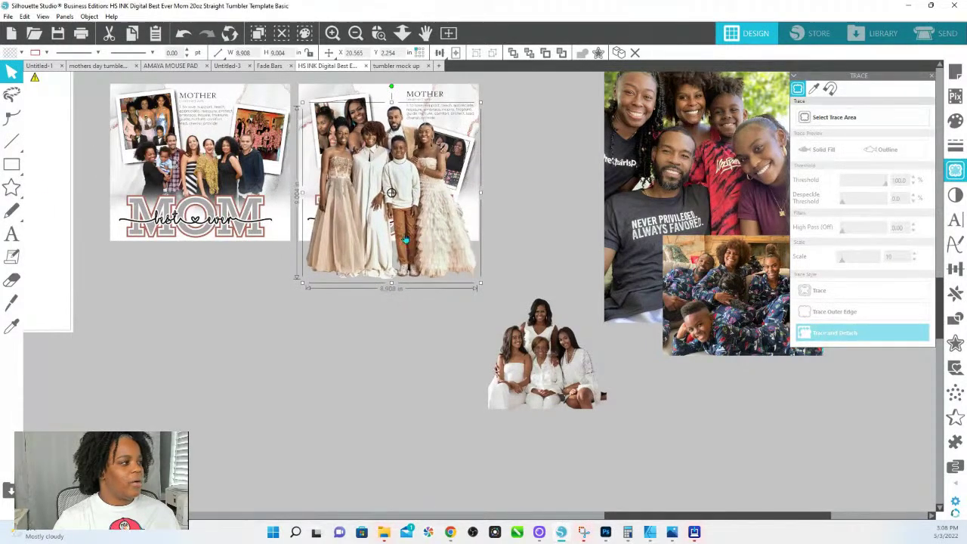
Trim the bottom of the family cutout by subtracting a rectangle about 9.7 by 6.2 in drawn over its lower part.
left_click(9, 166)
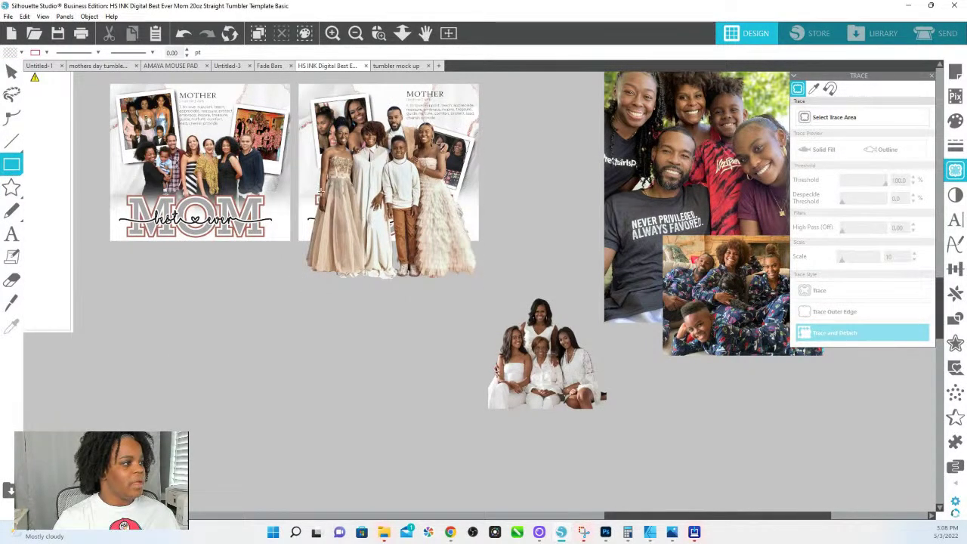
mouse_move(315, 200)
left_mouse_down()
mouse_move(462, 230)
mouse_move(475, 321)
mouse_move(486, 325)
left_mouse_up()
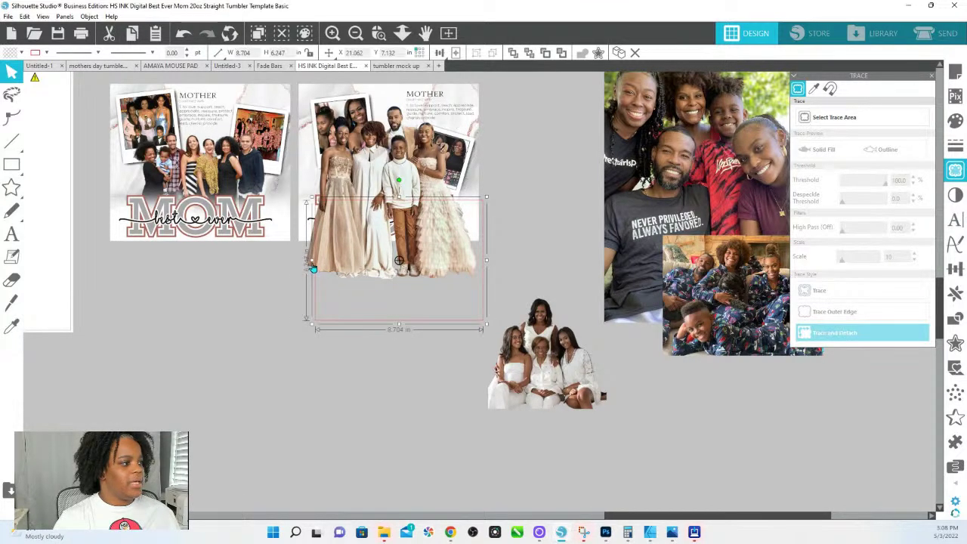
left_click_drag(312, 267, 294, 266)
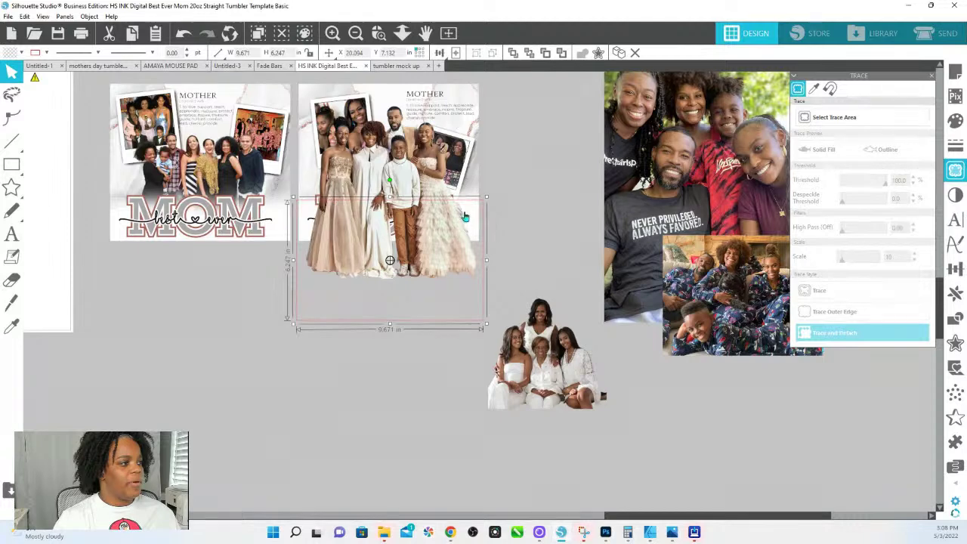
left_click(459, 252, "shift")
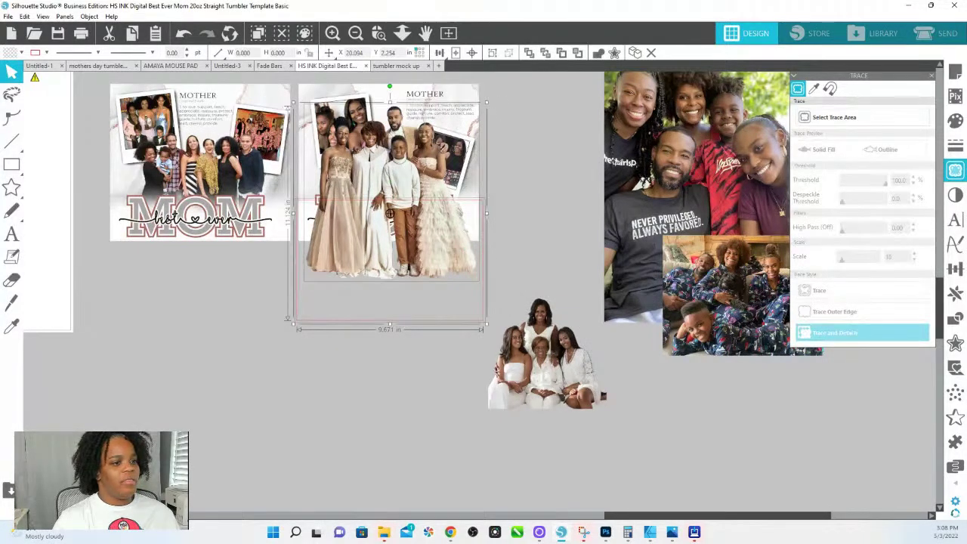
left_click(955, 319)
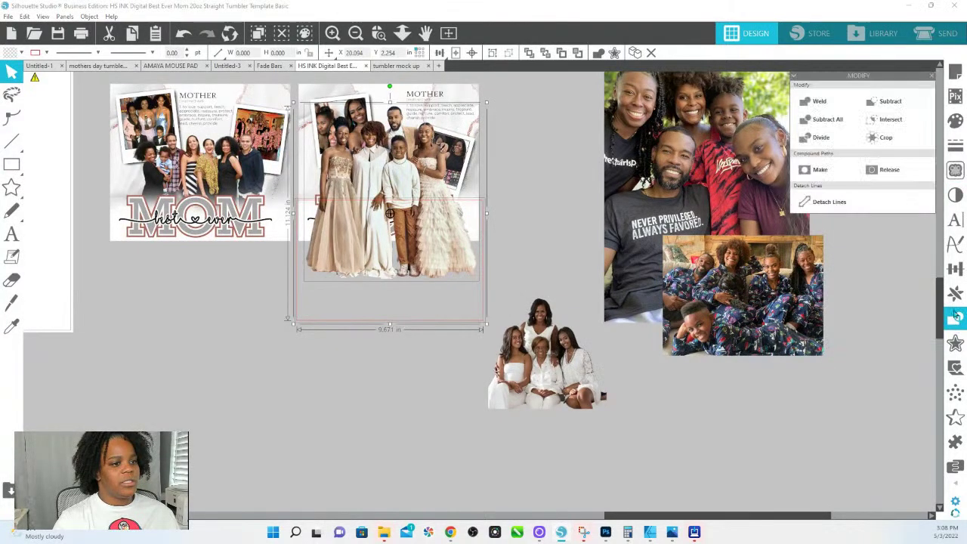
left_click(890, 102)
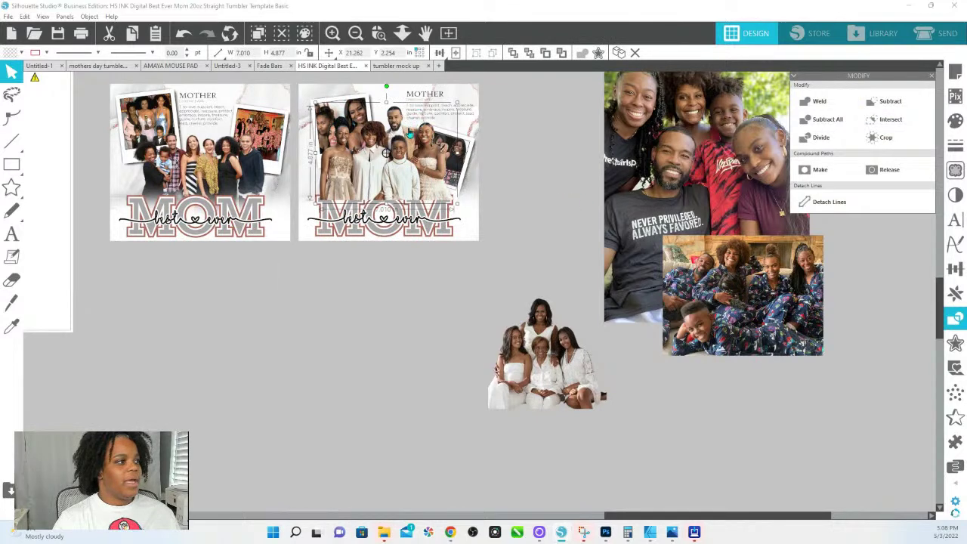
Send the family cutout, background, polaroids and definition text of the second design to the back, behind the white fade and MOM lettering.
left_click(379, 32)
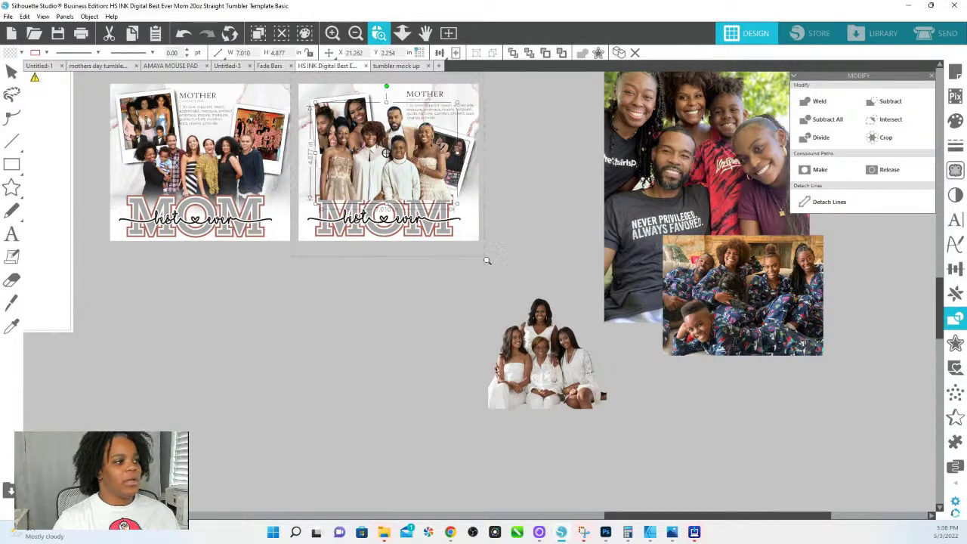
left_click_drag(487, 260, 488, 261)
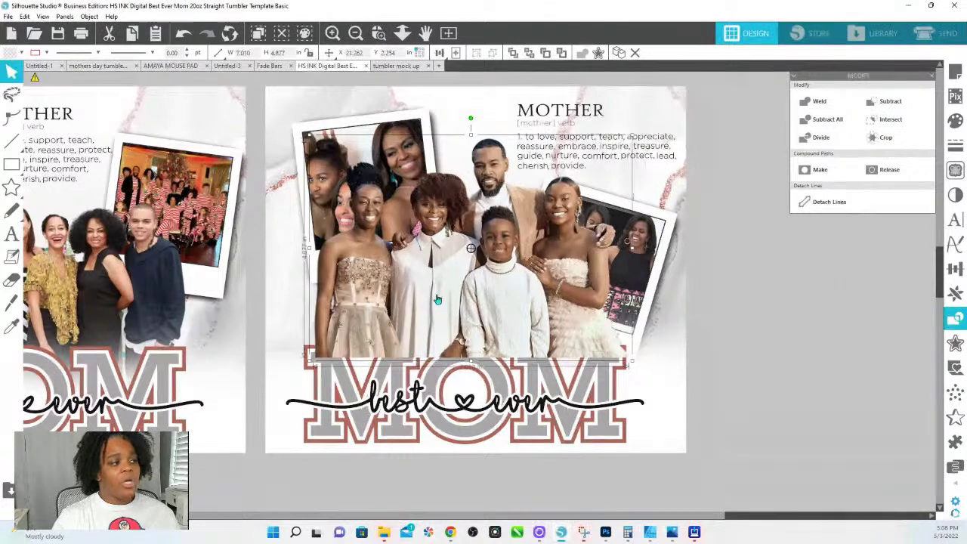
scroll(310, 127, "up", 1)
left_click(276, 92)
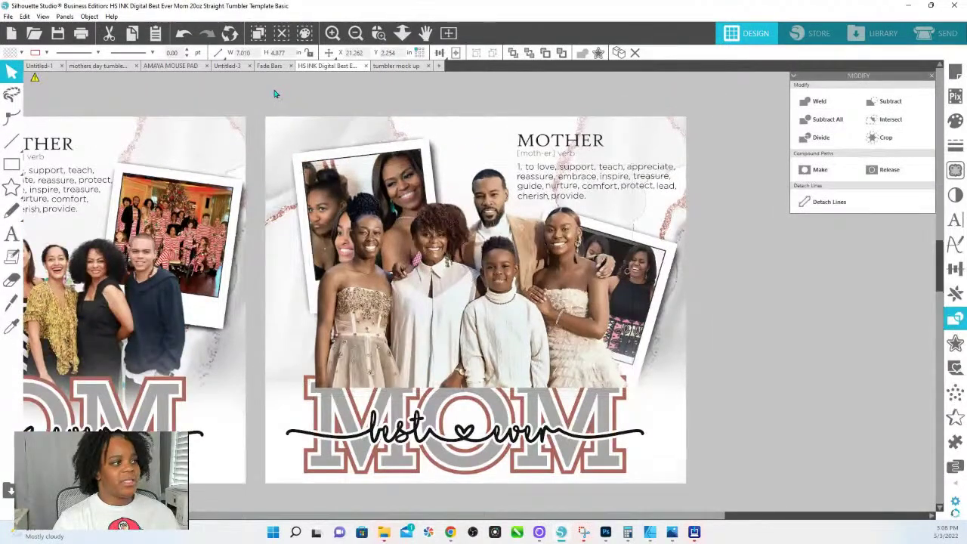
left_click(424, 117)
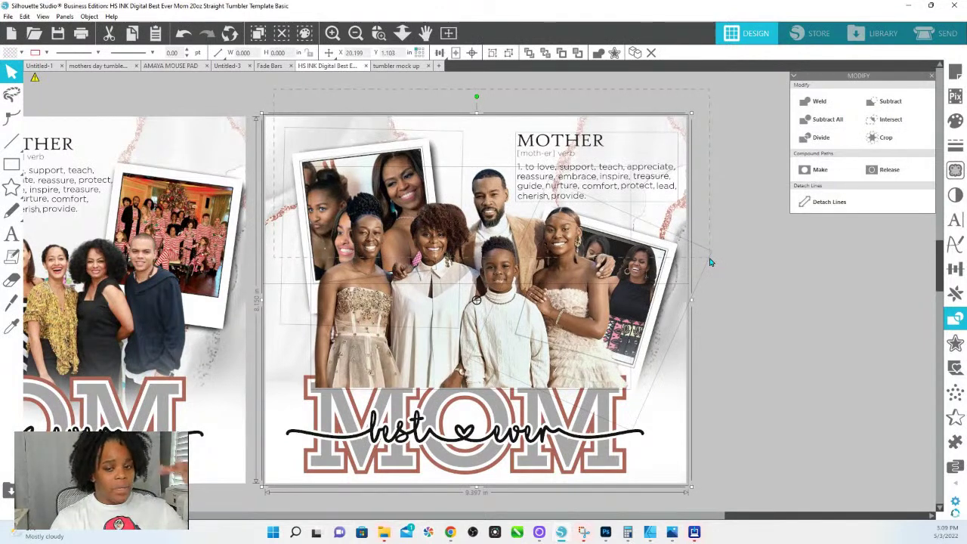
left_click(709, 417, "shift")
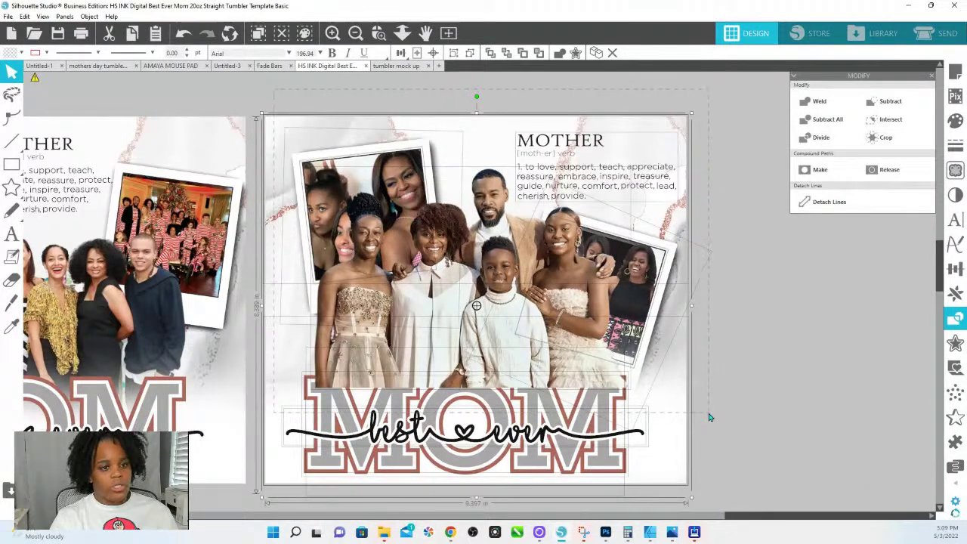
left_click(711, 412, "shift")
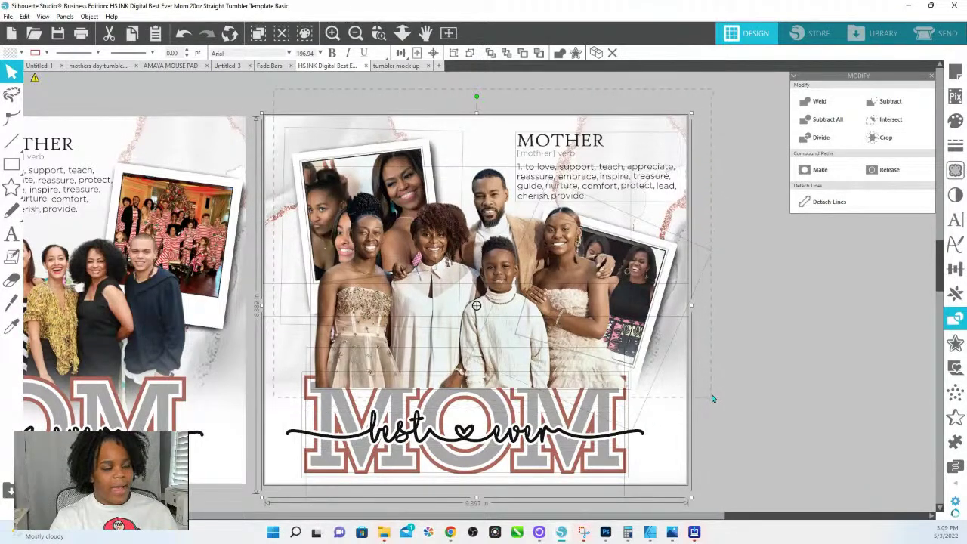
left_click(724, 244)
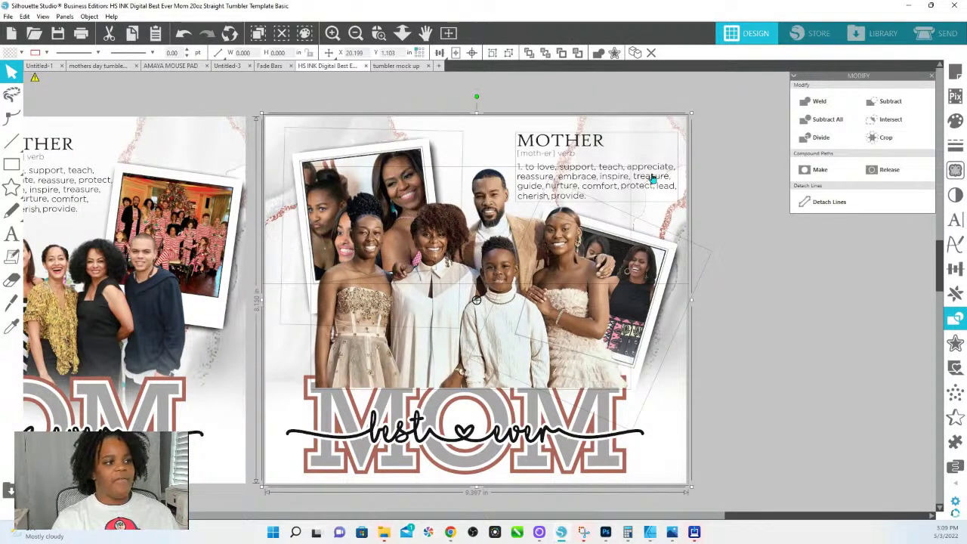
left_click(676, 429)
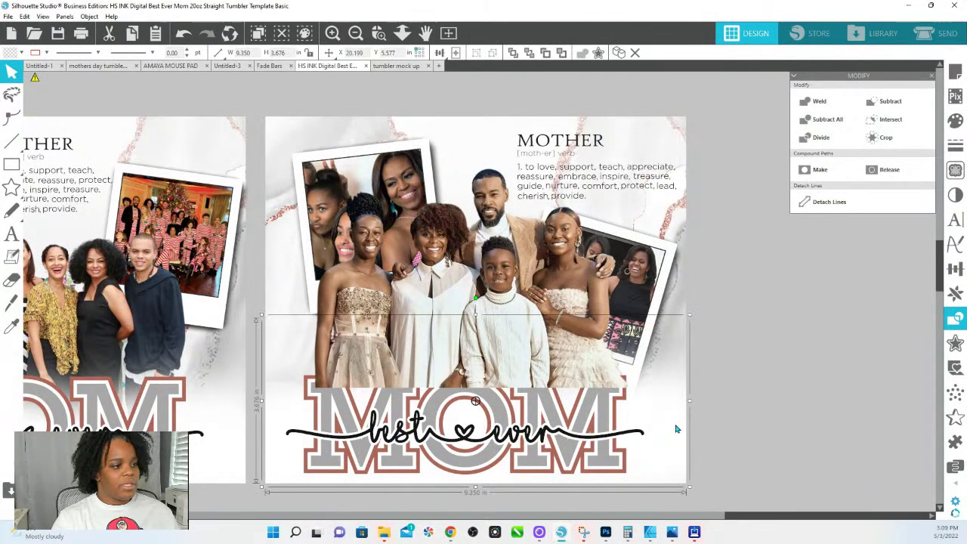
left_click_drag(298, 89, 723, 292)
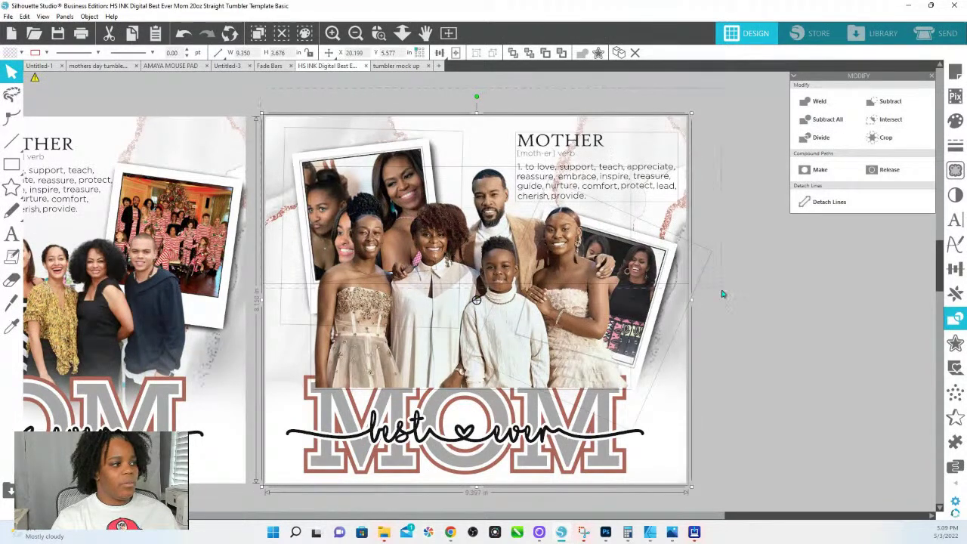
right_click(656, 279)
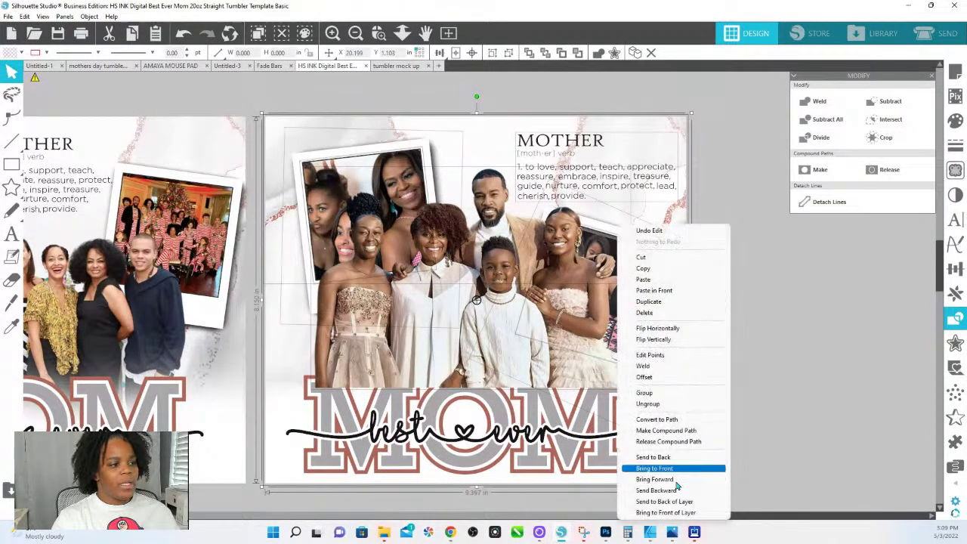
left_click(666, 457)
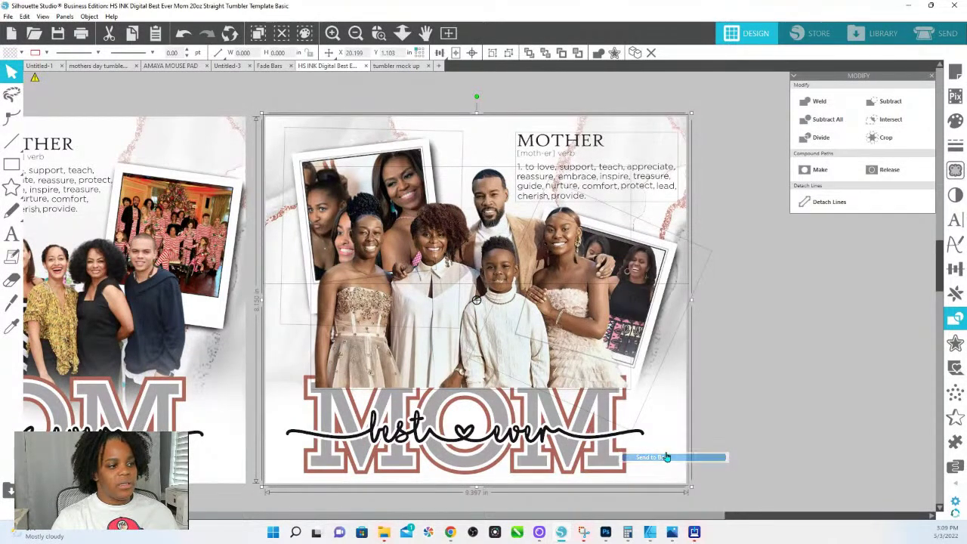
left_click(824, 331)
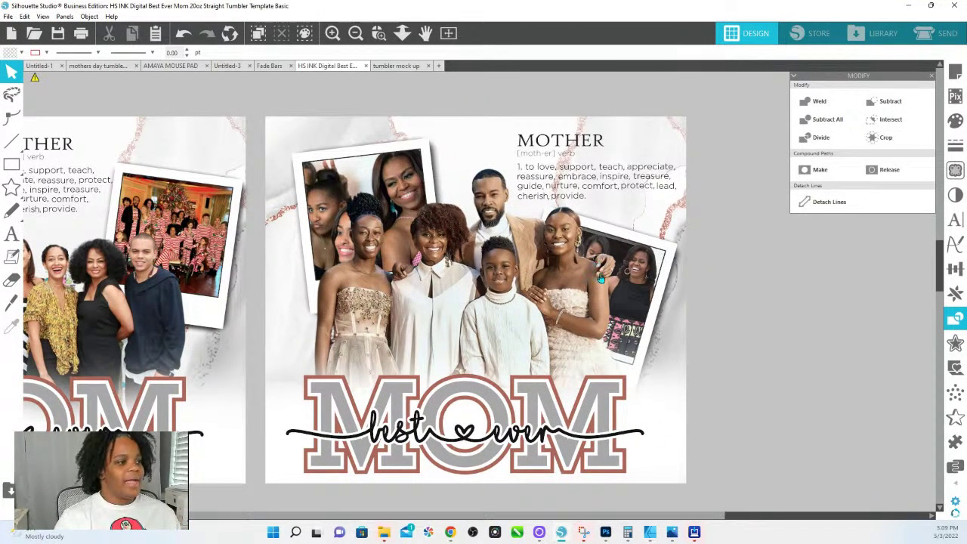
Scale the family cutout to about 6.7 by 4.6 in and center it between the polaroids, its lower edge behind the MOM lettering.
left_click(471, 278)
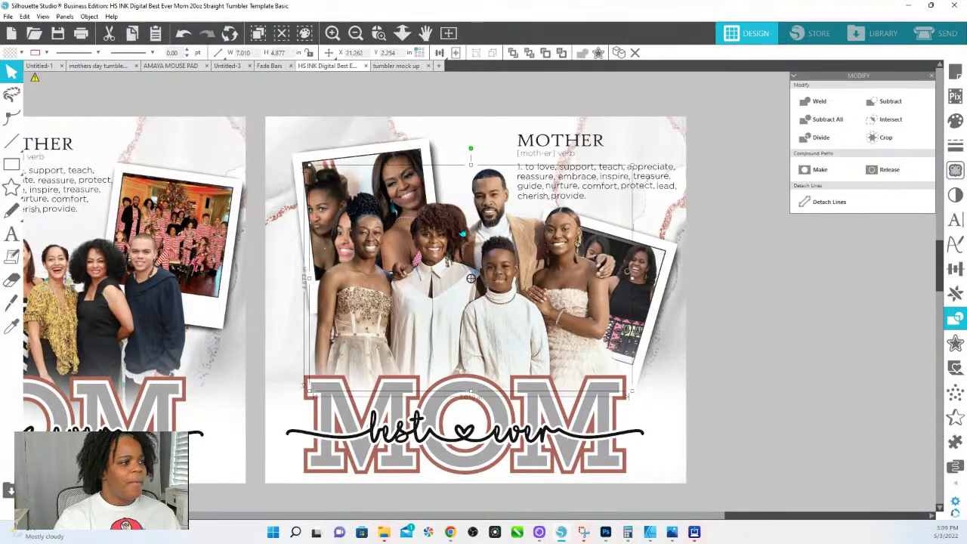
left_click_drag(467, 239, 467, 250)
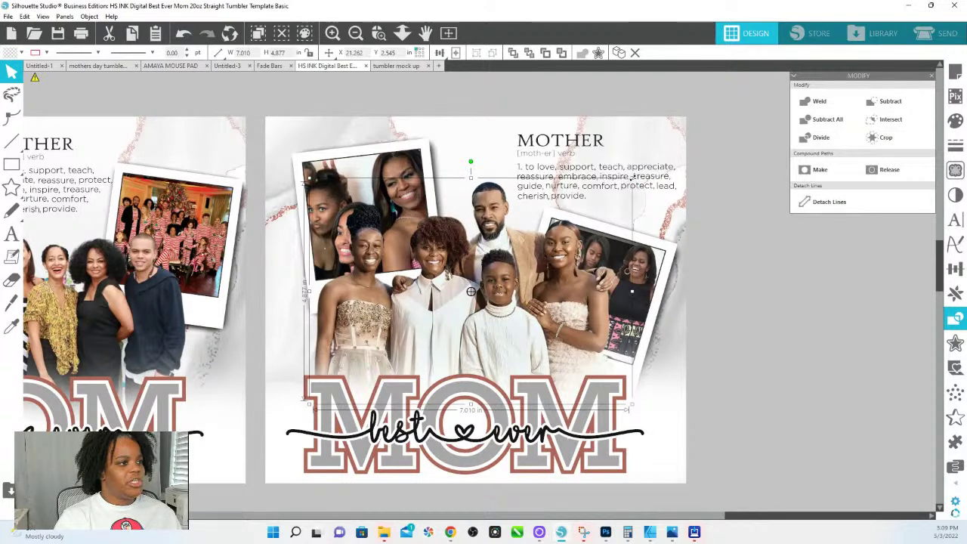
left_click_drag(632, 181, 616, 188)
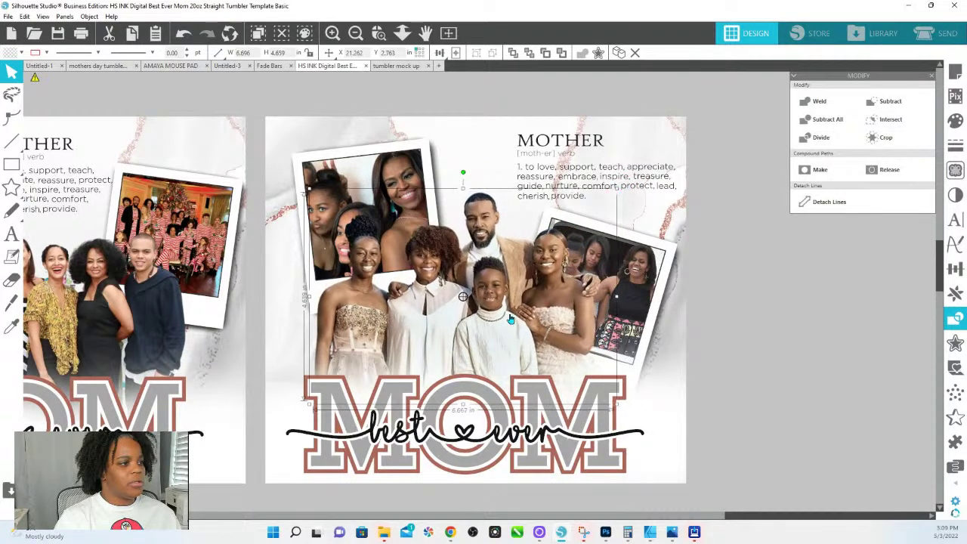
left_click_drag(480, 243, 497, 246)
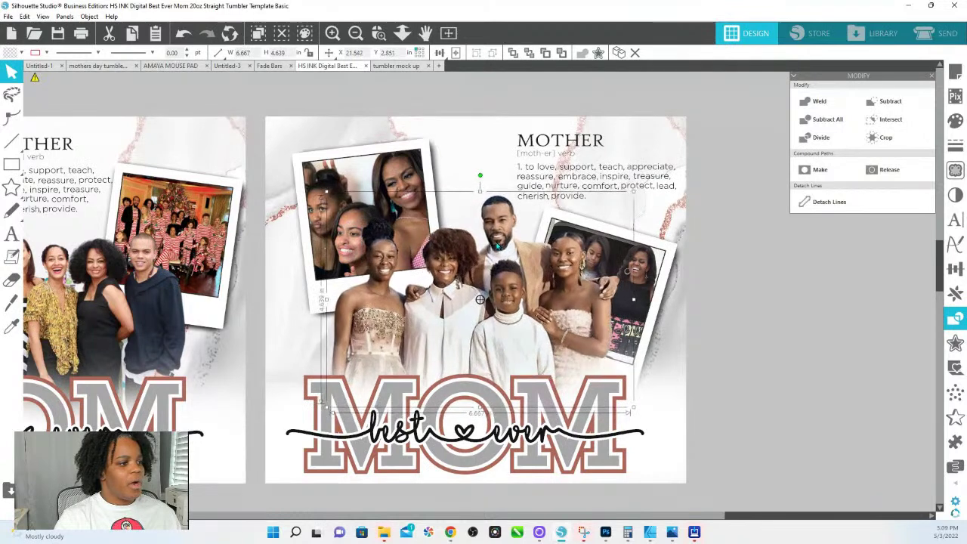
Fill the photo openings of both polaroids in the second design with medium gray in place of their photos.
left_click(649, 289)
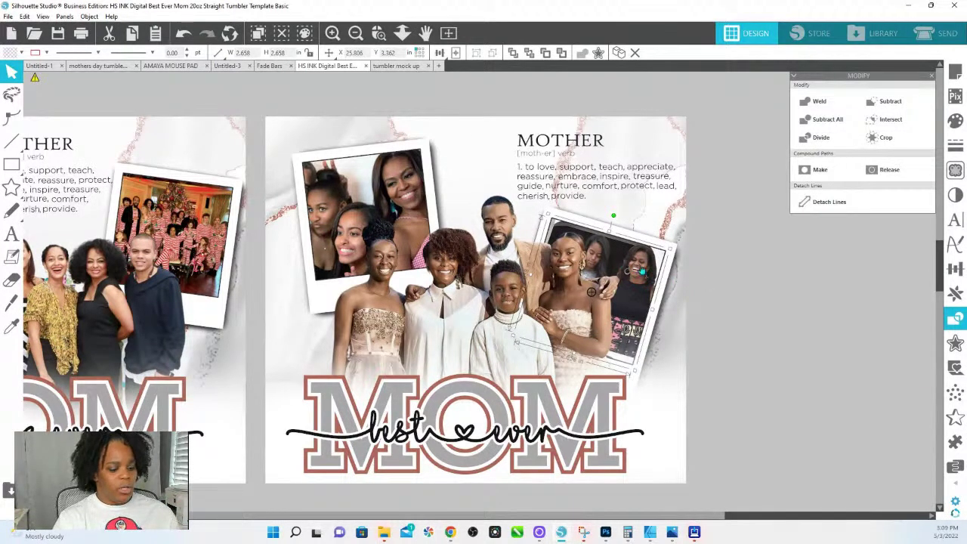
left_click(956, 121)
left_click(856, 145)
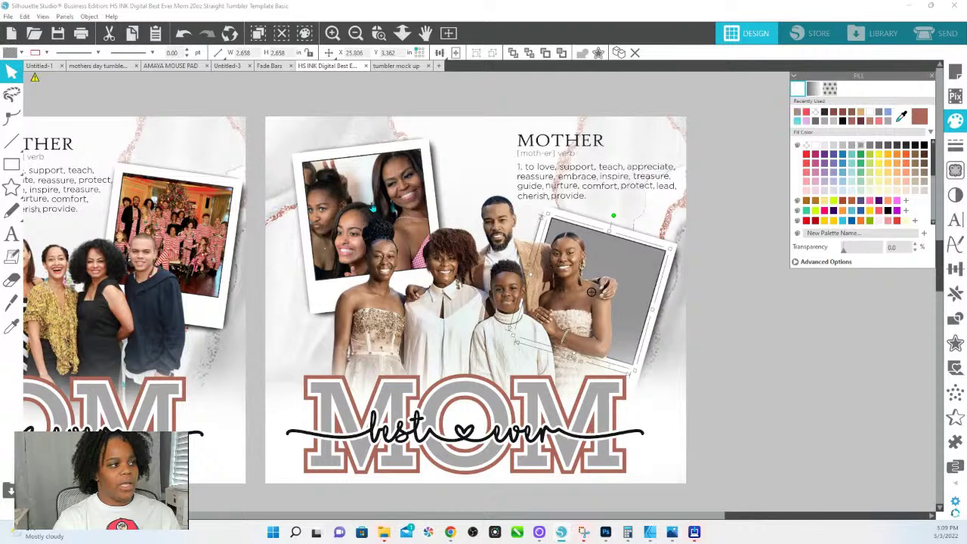
key("Tab")
left_click(858, 146)
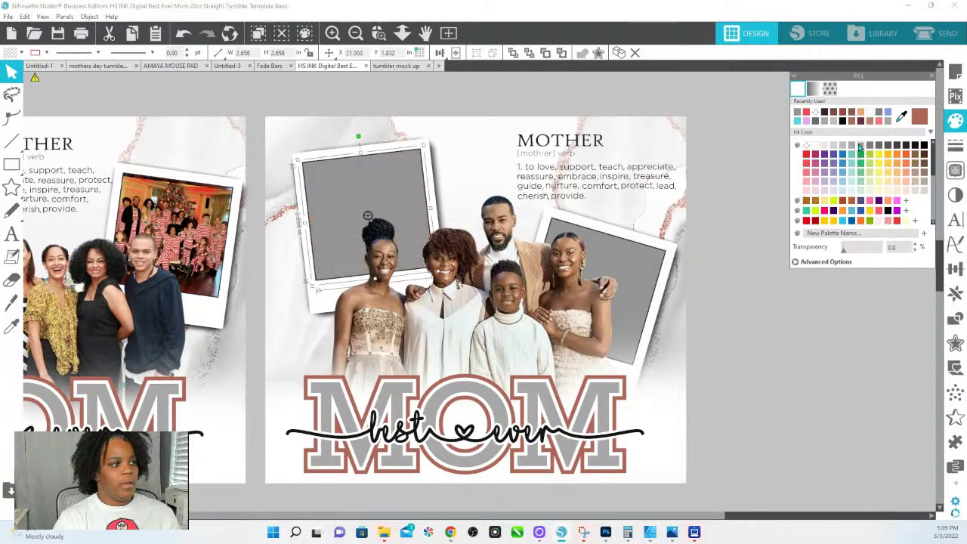
Move the family cutout out of the second design to expose the blank template, and undo the move.
left_click(471, 315)
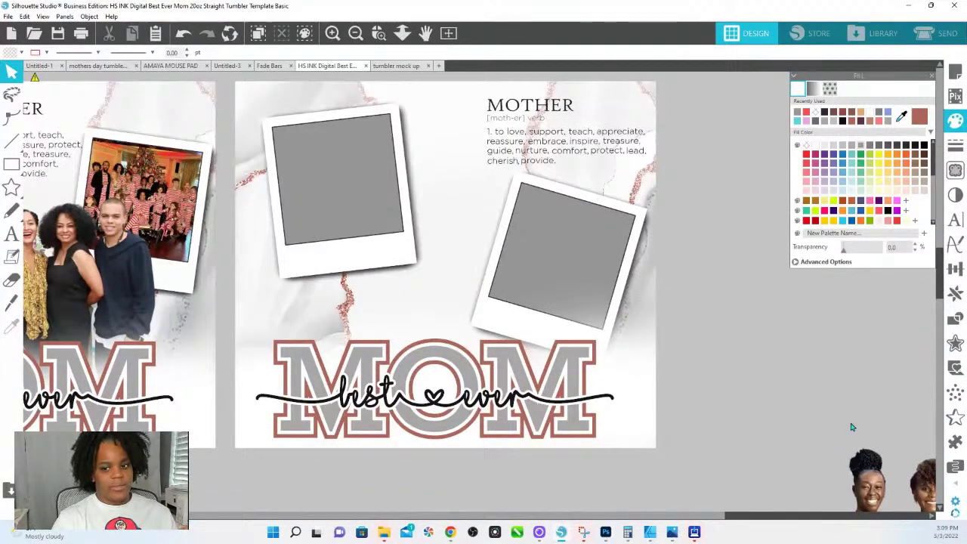
left_click(183, 33)
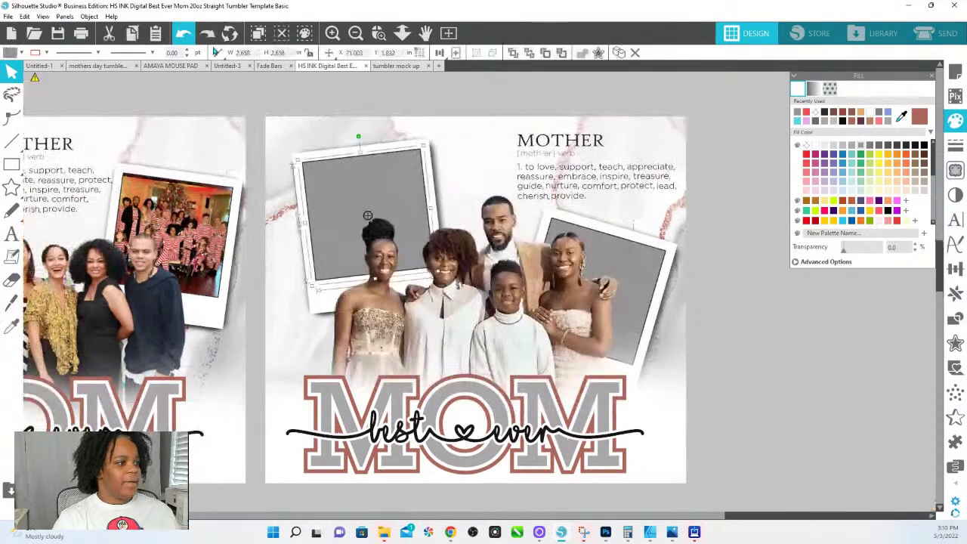
Group the background pieces of the second MOM design into one object.
left_click(689, 281)
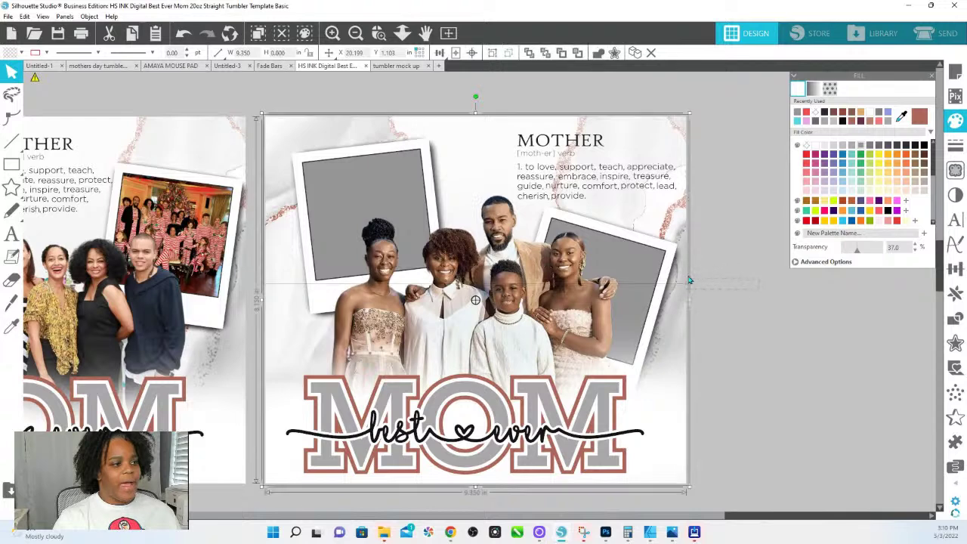
right_click(686, 127)
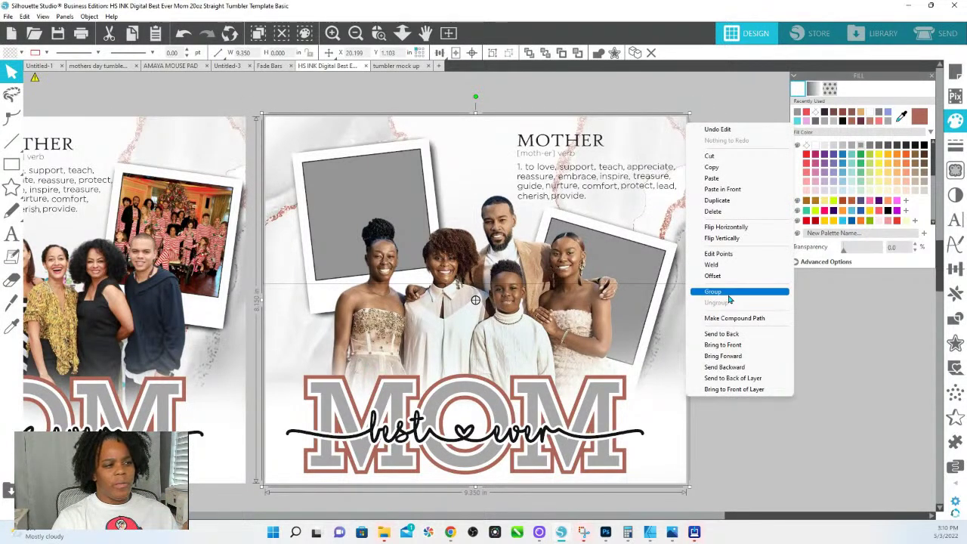
left_click(708, 108)
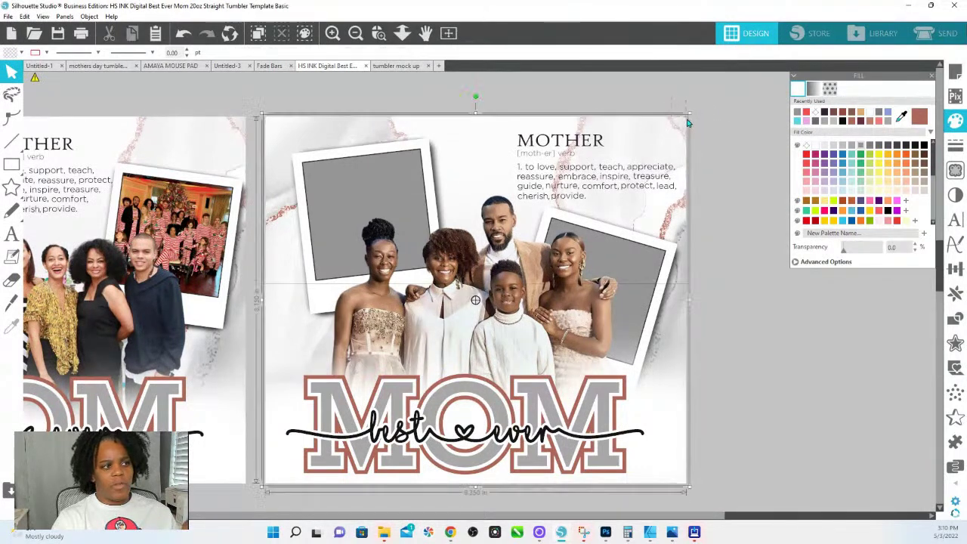
left_click(685, 118)
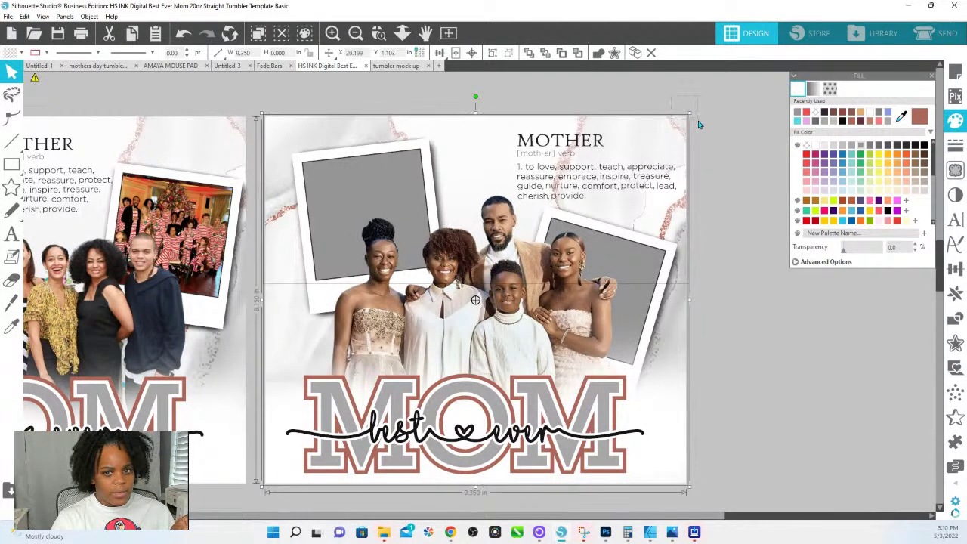
right_click(649, 127)
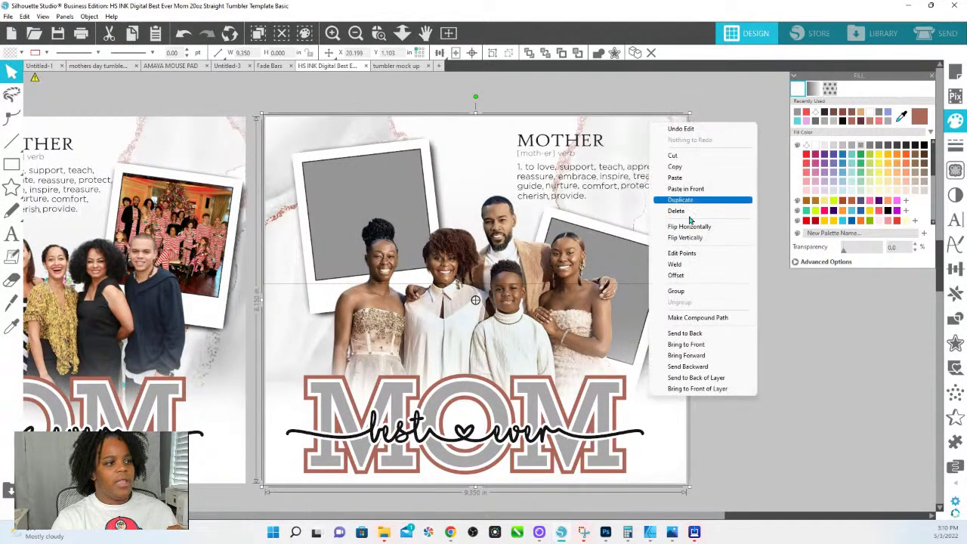
left_click(686, 294)
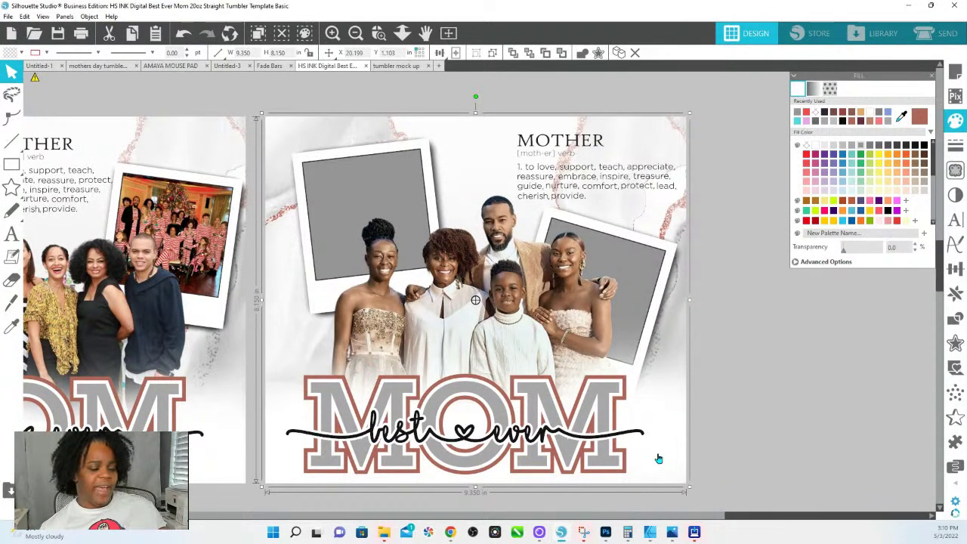
Move the tilted polaroid beneath the MOTHER text upward in the second design.
left_click(686, 259)
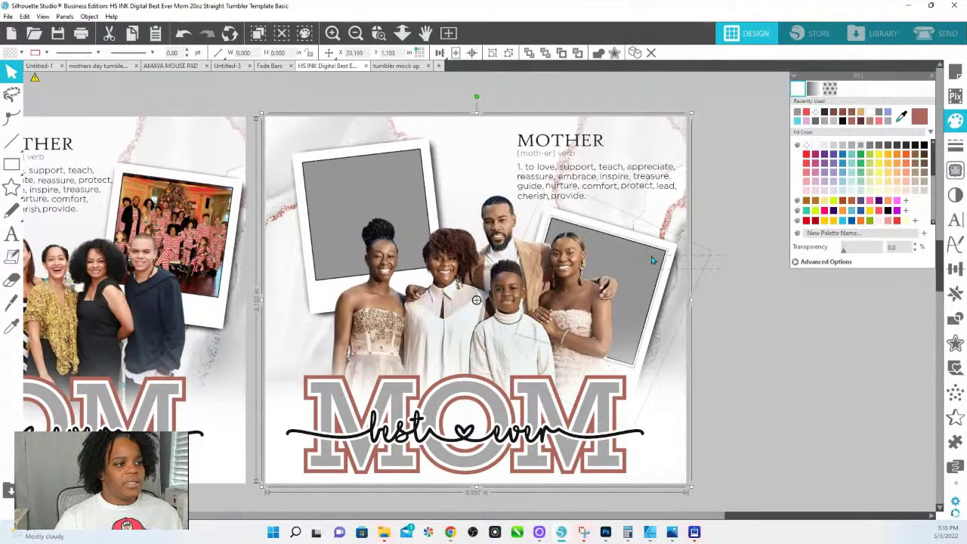
left_click(673, 140)
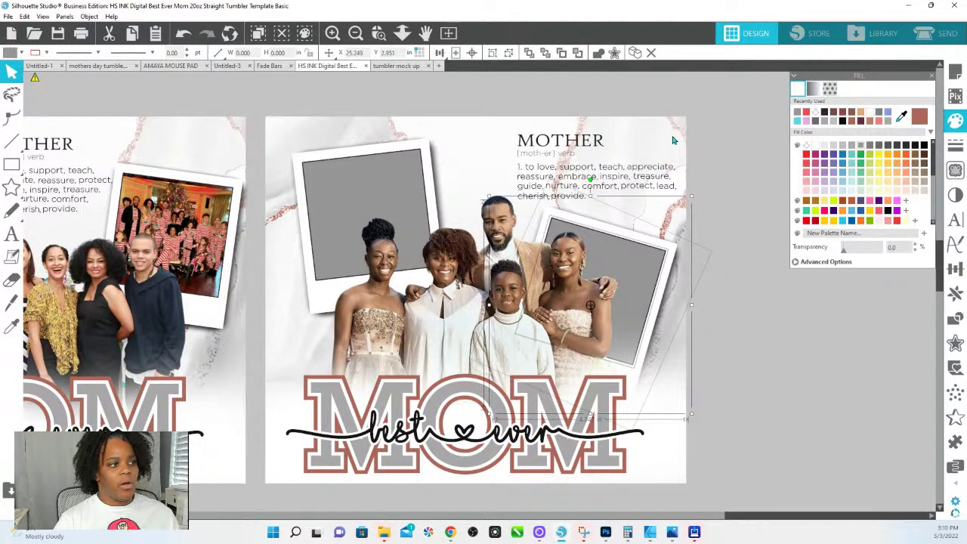
left_click_drag(631, 285, 637, 233)
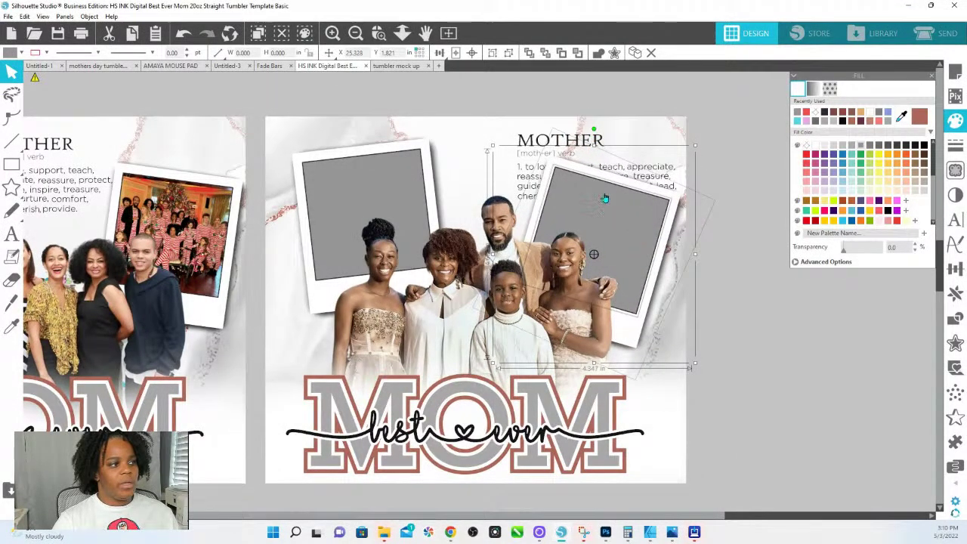
Move the MOTHER definition text of both designs off the artwork onto the blank area above them.
left_click(528, 142)
left_click_drag(527, 141, 452, 59)
left_click_drag(66, 186, 739, 78)
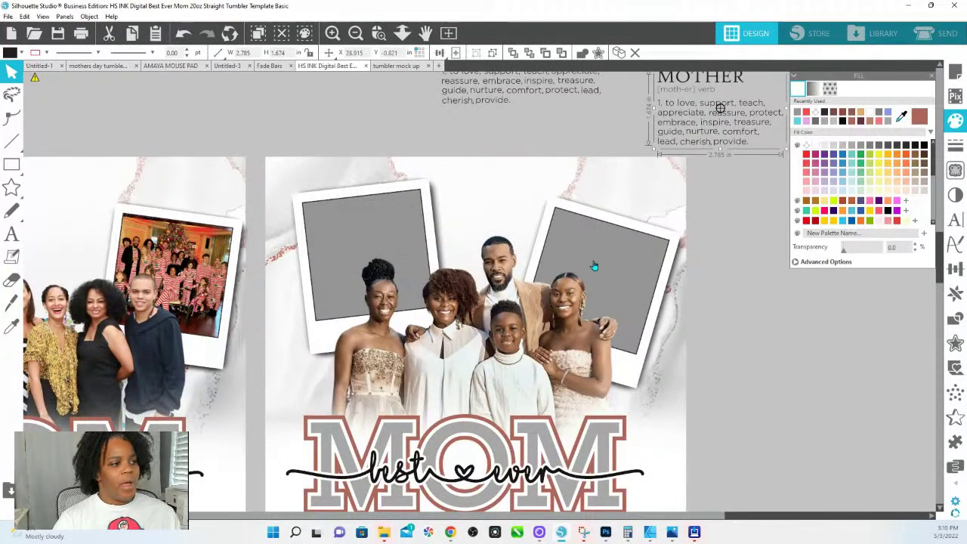
Rotate the right polaroid of the second design until it stands nearly upright, and position it beside the family cutout.
left_click_drag(594, 261, 647, 250)
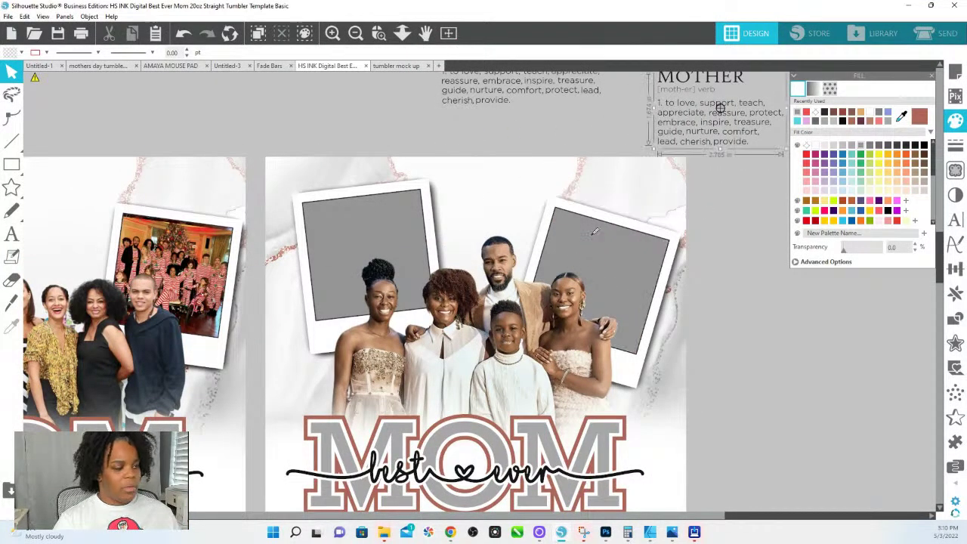
key("i")
left_click(649, 287)
key("v")
left_click(643, 277)
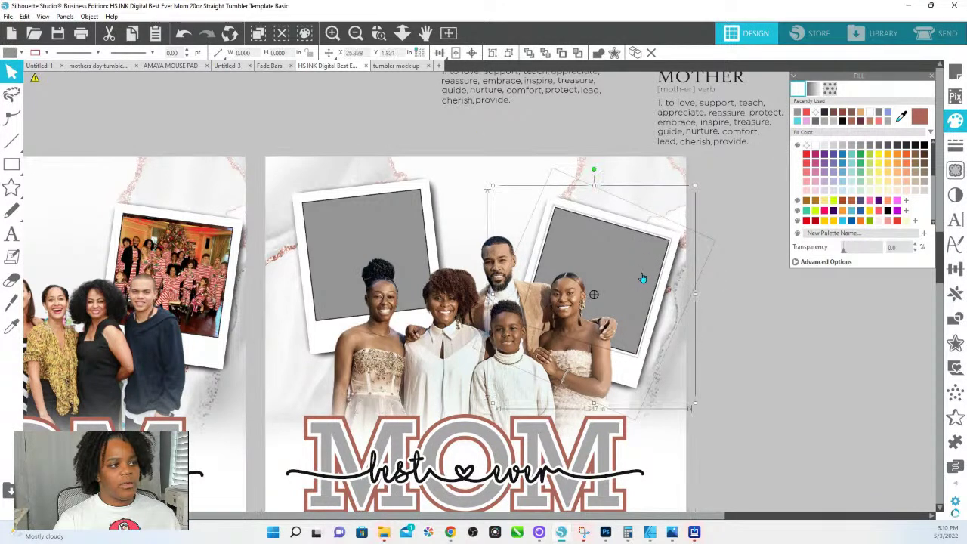
left_click_drag(592, 168, 570, 167)
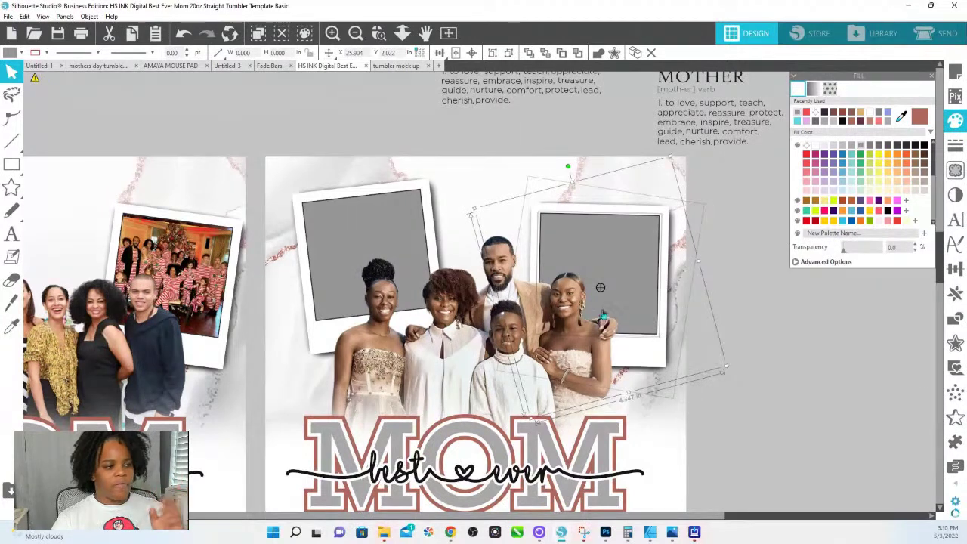
left_click_drag(648, 355, 653, 357)
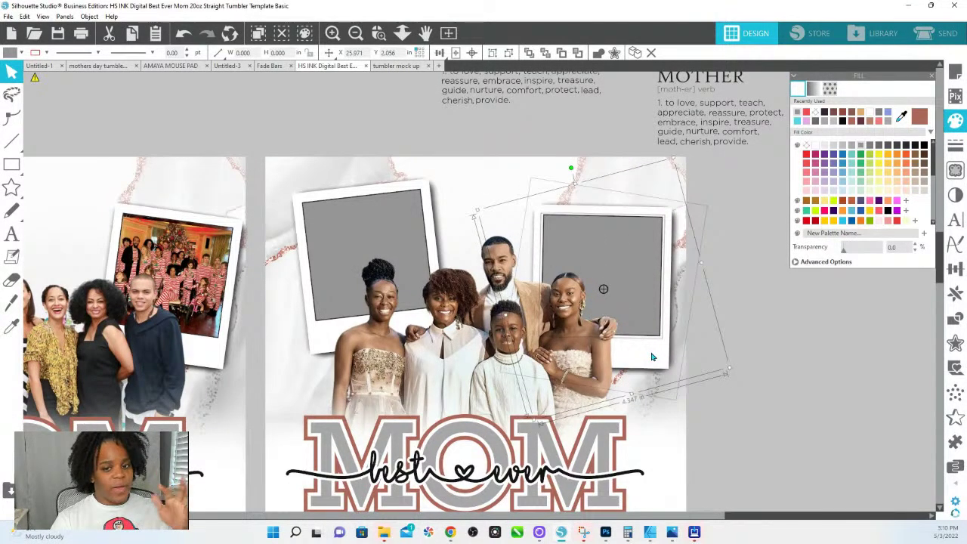
left_click(822, 354)
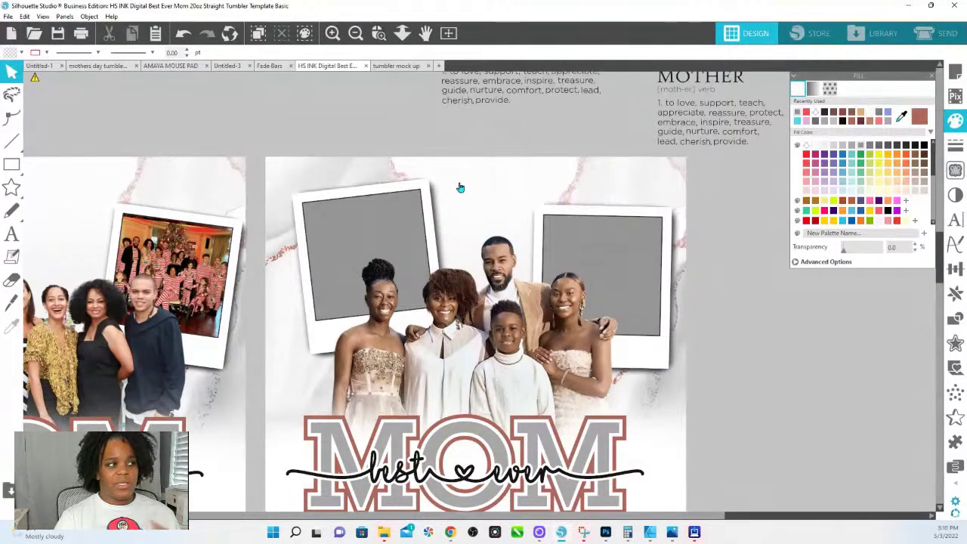
Fill the opening of the straightened polaroid with the outdoor family photo as a pattern, keeping the photo's aspect ratio.
left_click(393, 38)
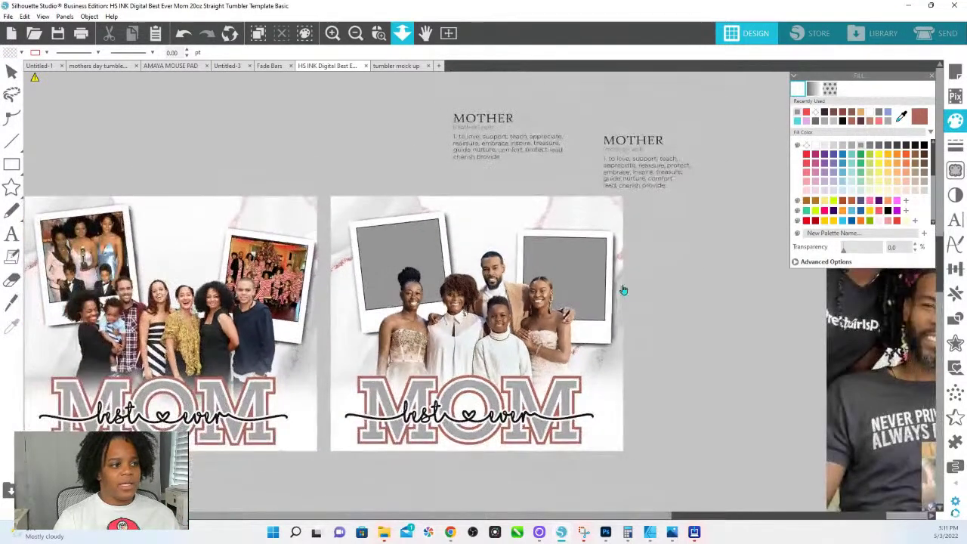
left_click(564, 280)
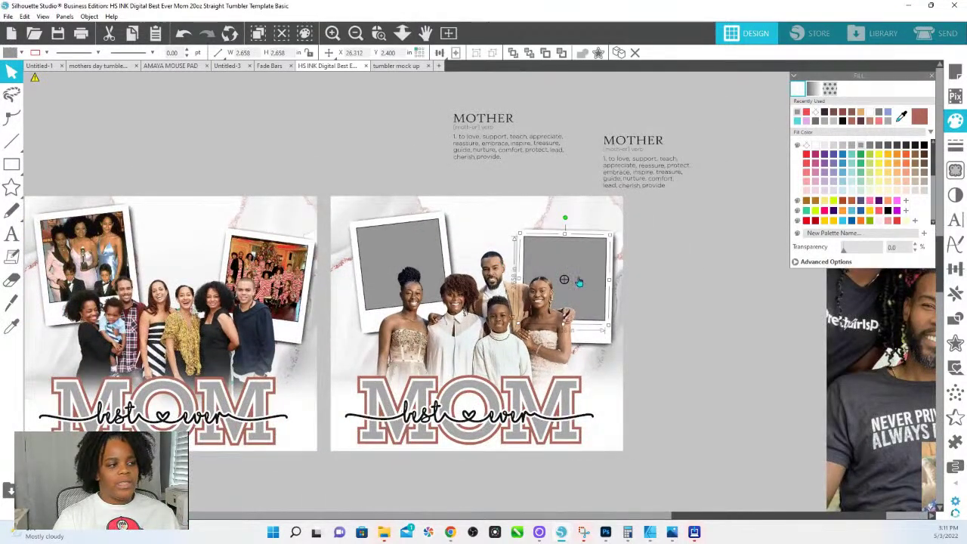
left_click_drag(728, 292, 475, 314)
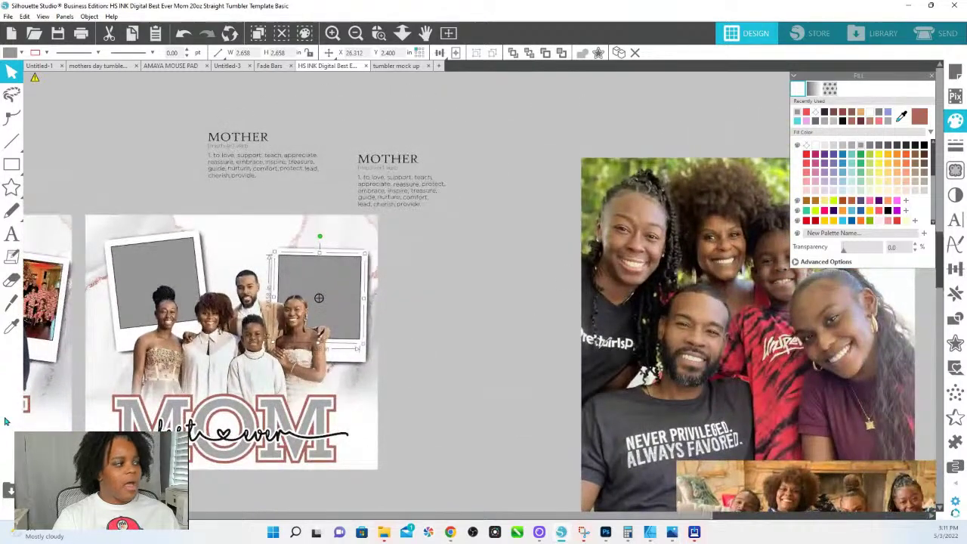
left_click(8, 329)
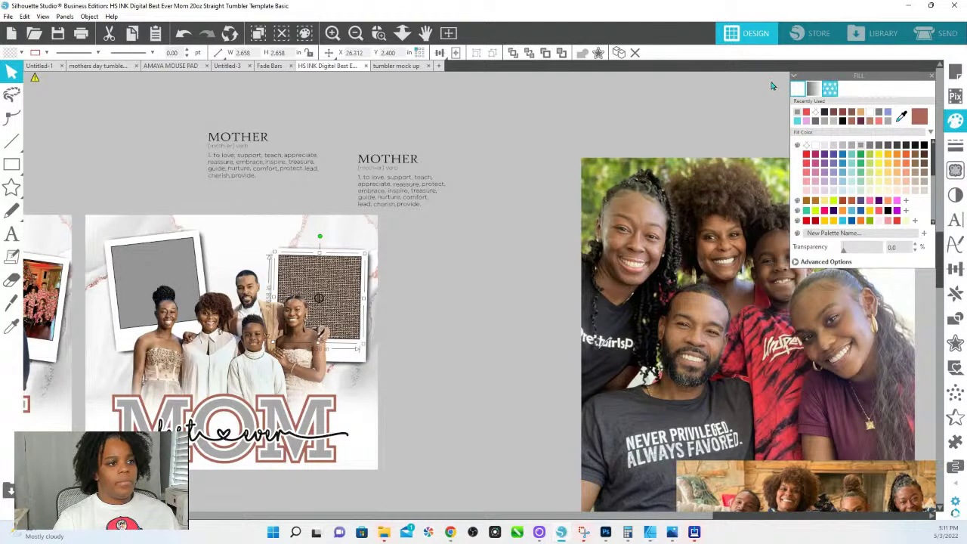
left_click(829, 90)
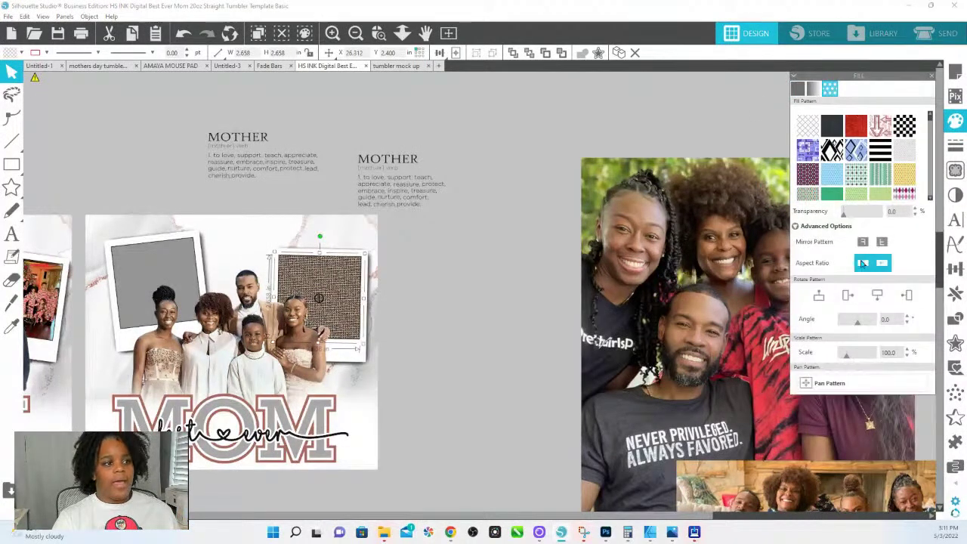
left_click(864, 264)
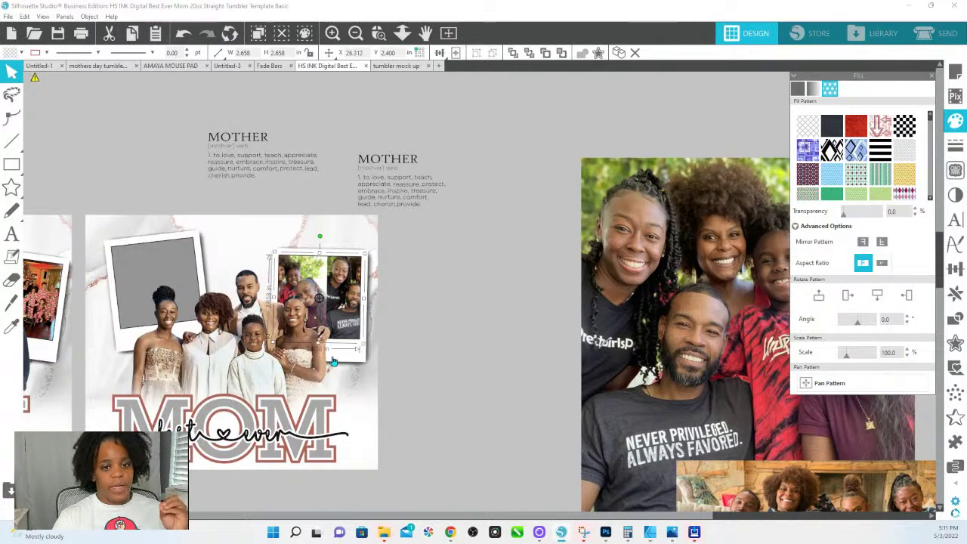
Pan the photo pattern inside the straightened polaroid so the whole family sits within the opening.
left_click(829, 383)
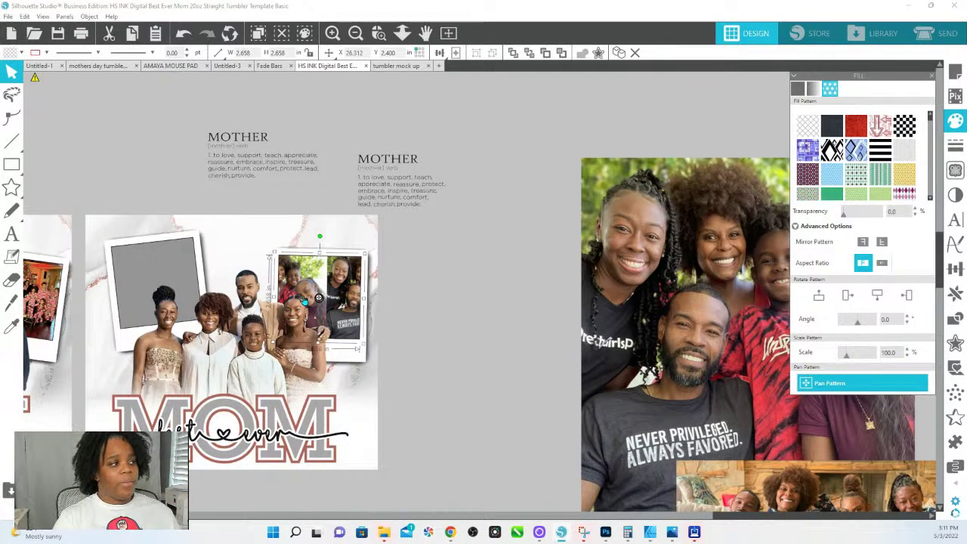
left_click_drag(320, 298, 349, 298)
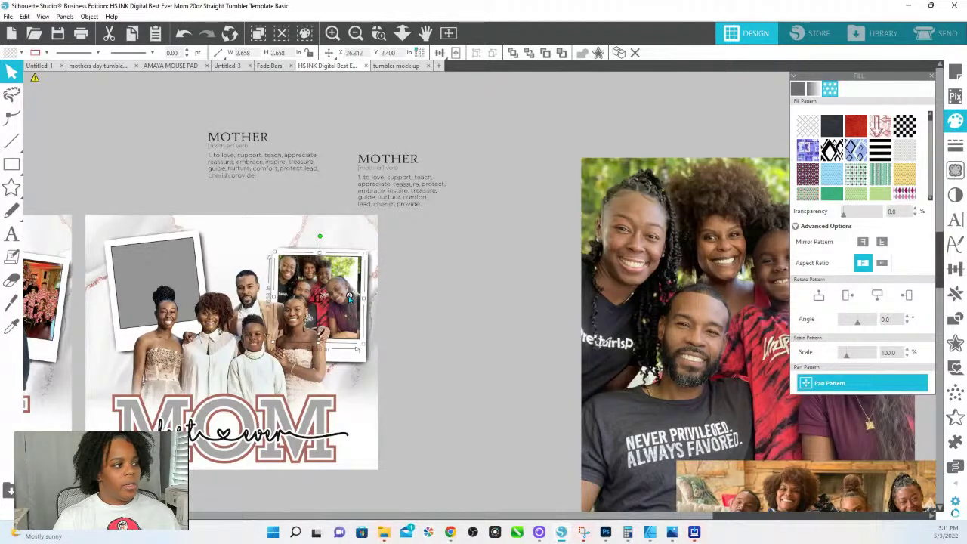
left_click(379, 32)
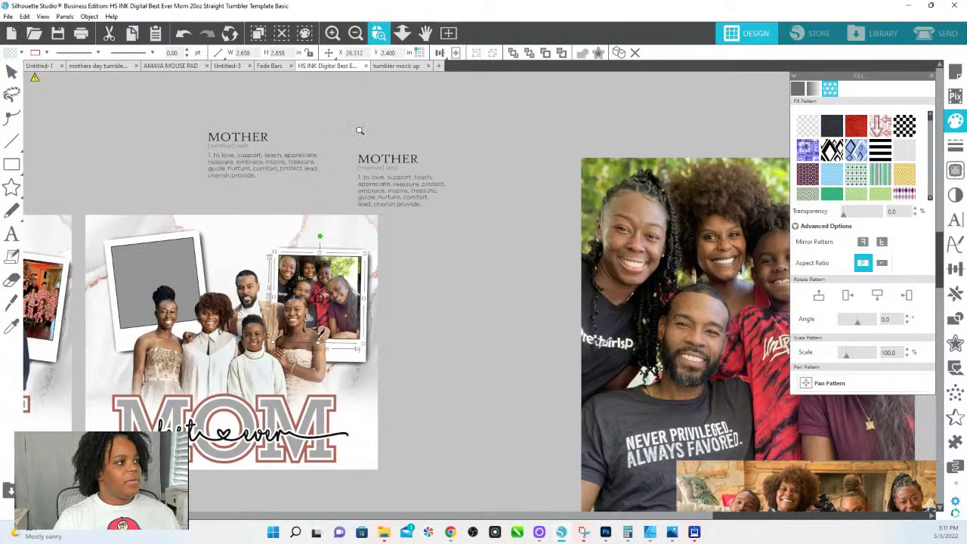
left_click(490, 419)
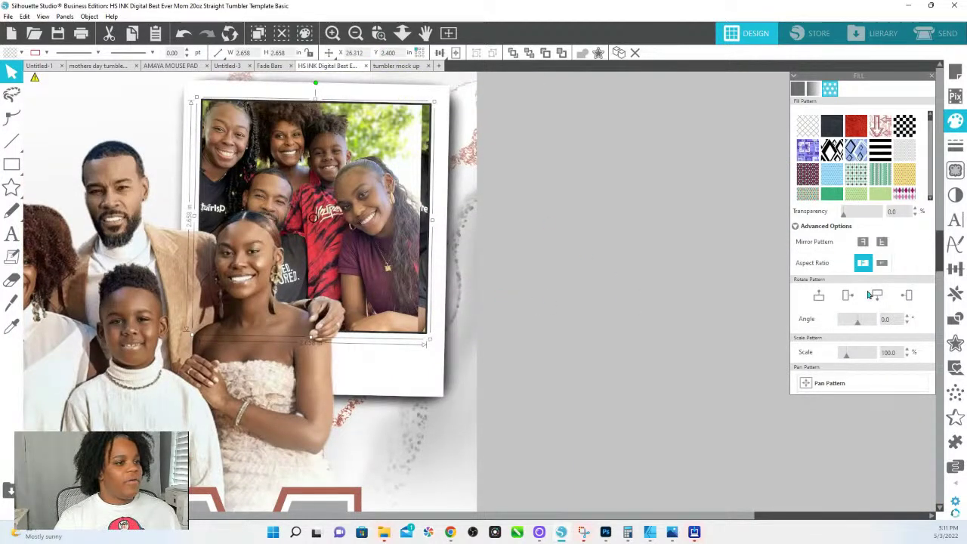
left_click(841, 382)
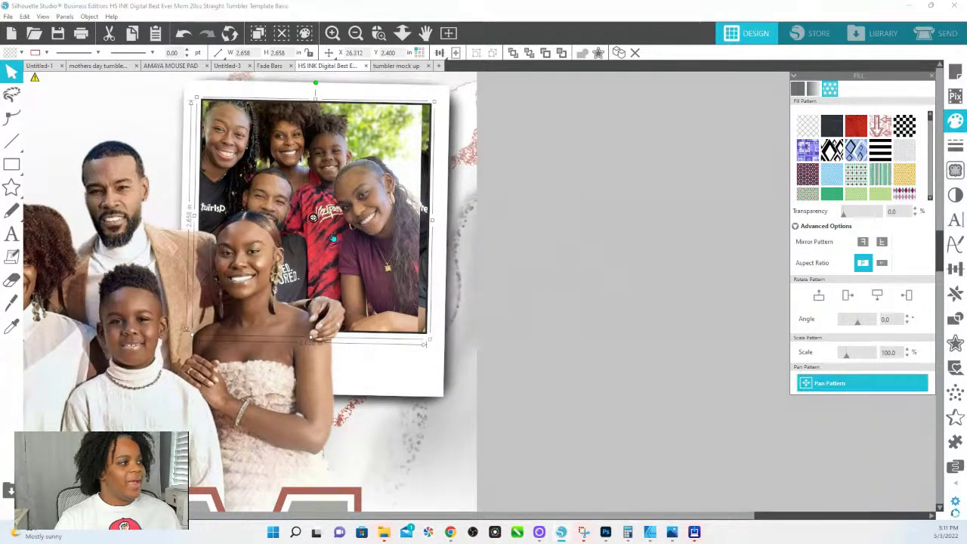
left_click_drag(314, 219, 337, 233)
left_click(928, 388)
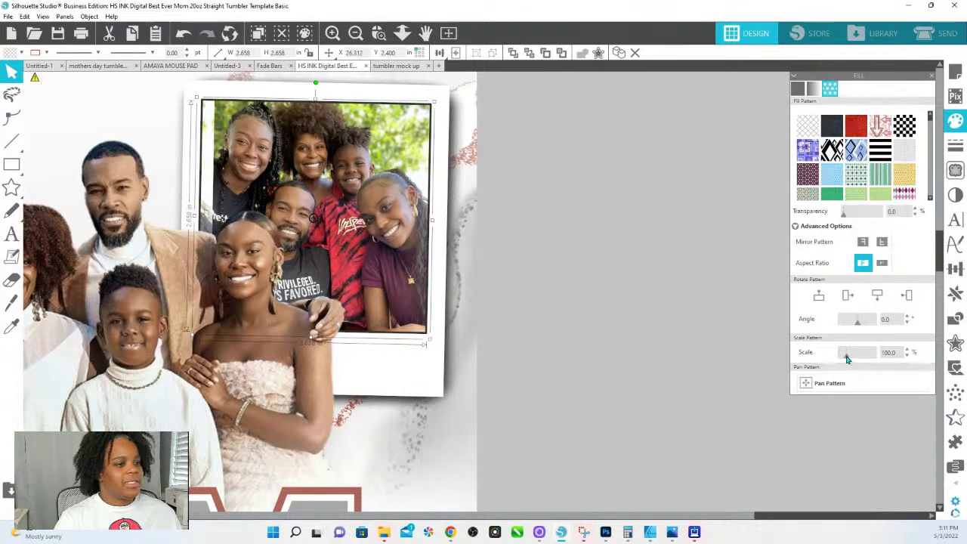
Scale the photo pattern to 111% and pan it slightly to cover the polaroid opening.
left_click_drag(846, 356, 848, 358)
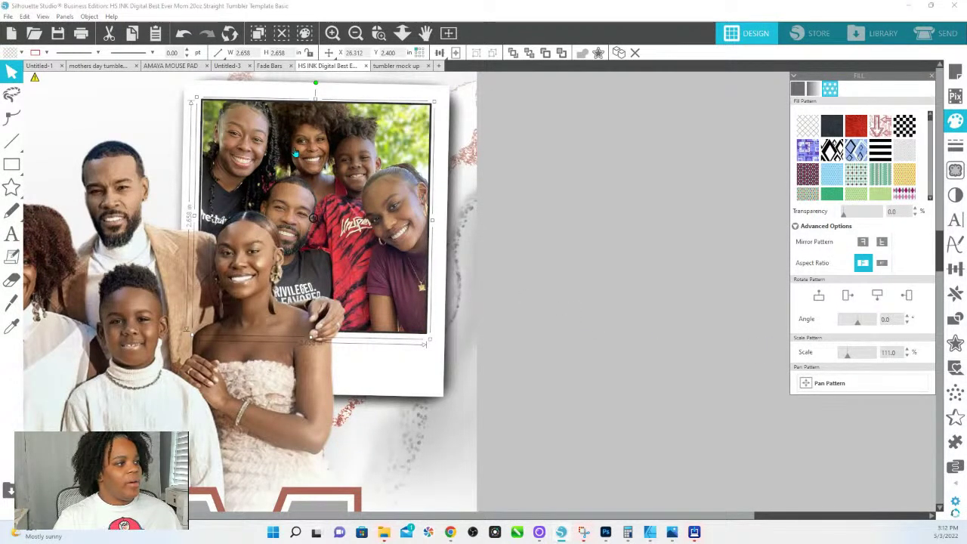
left_click(828, 386)
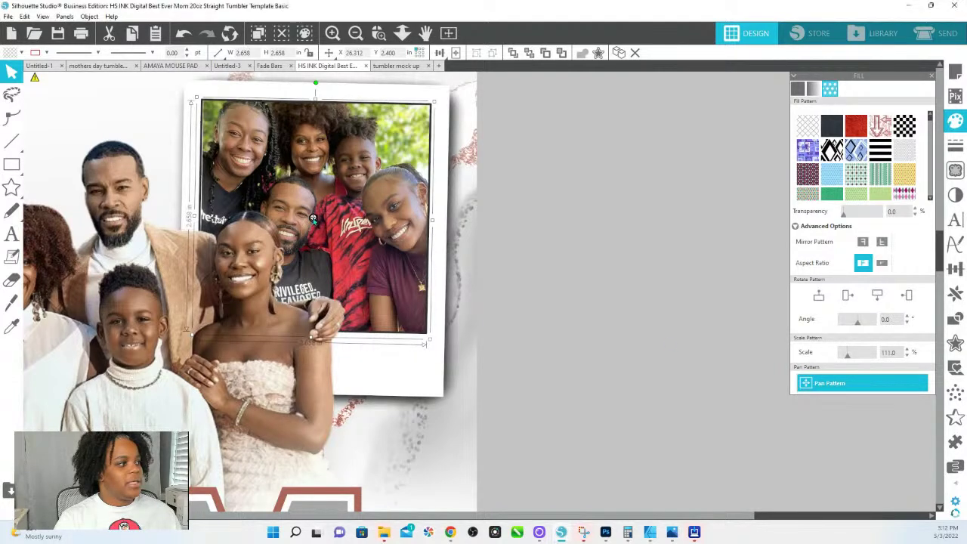
left_click_drag(313, 220, 314, 220)
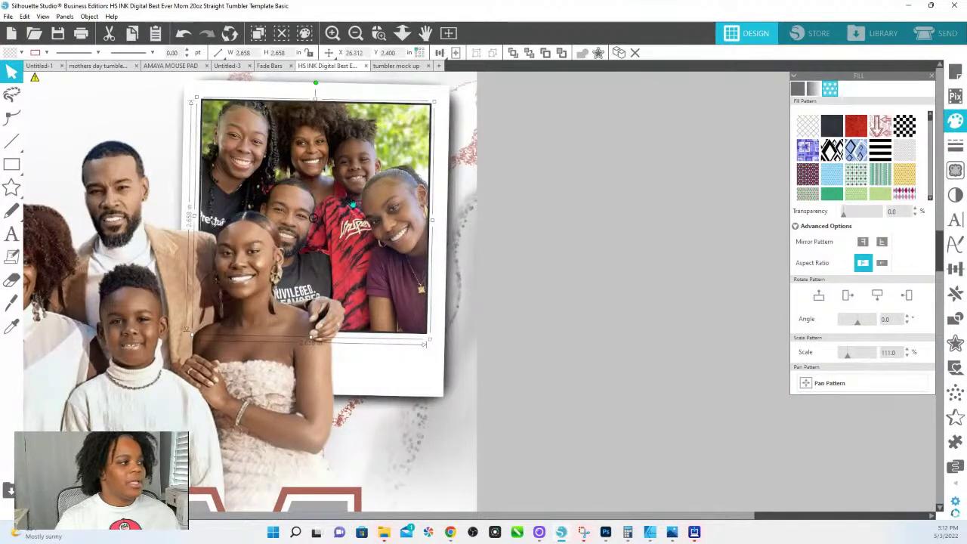
Place the pajama family photo over the second design's empty polaroid and scale it to about 4.4 by 3.3 in.
left_click(402, 32)
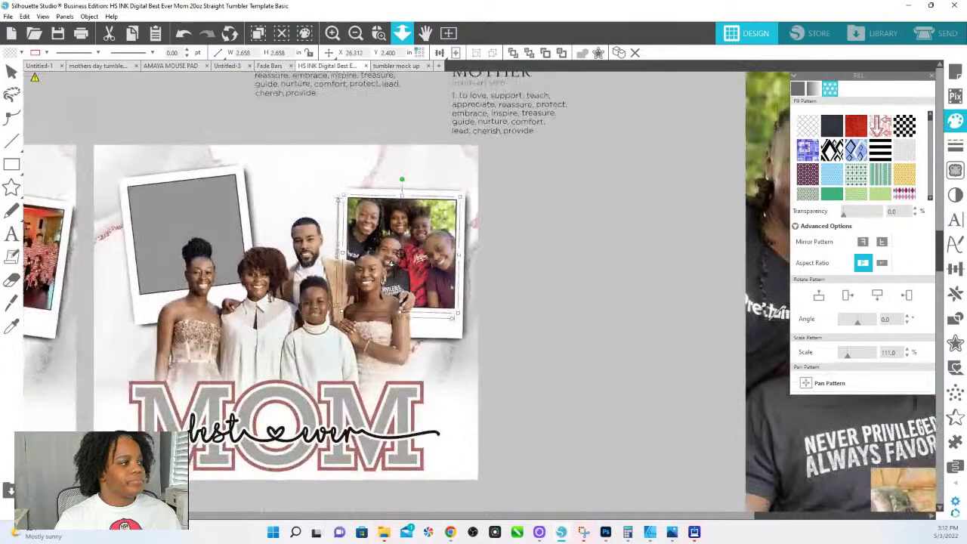
left_click(566, 341)
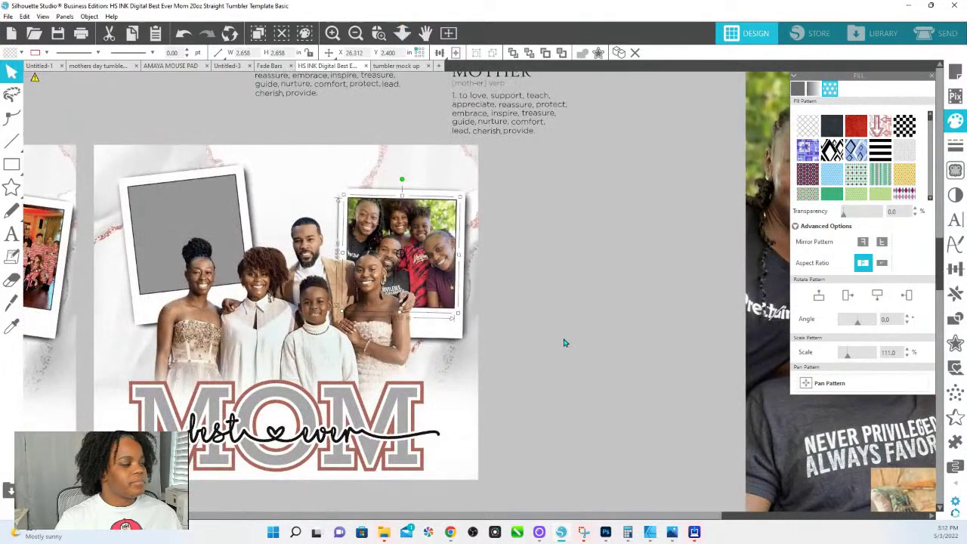
left_click(219, 203)
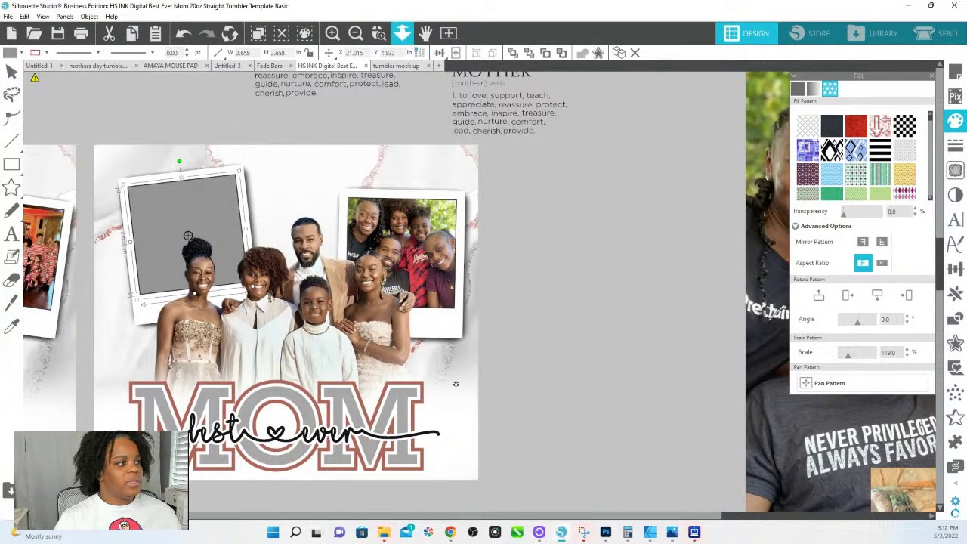
left_click(402, 32)
left_click(529, 363)
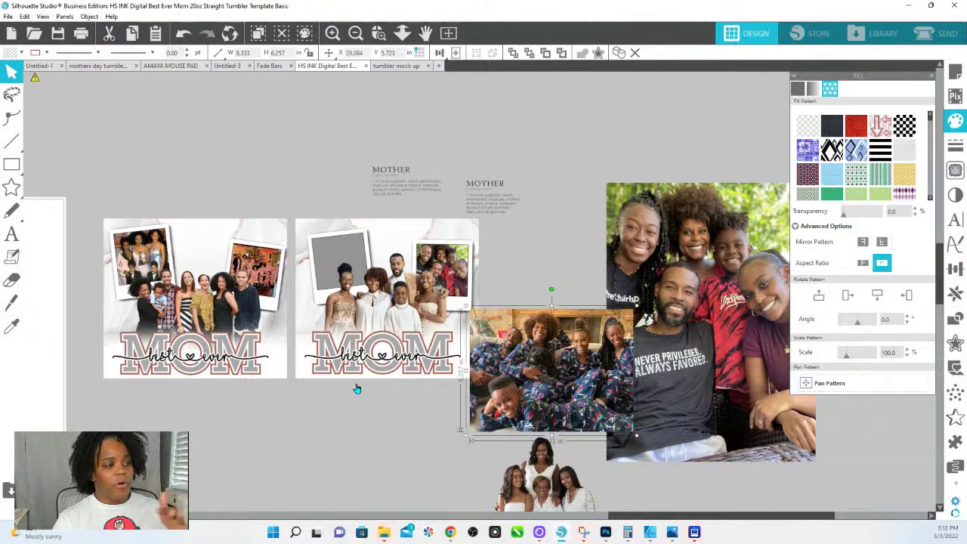
left_click_drag(579, 391, 381, 302)
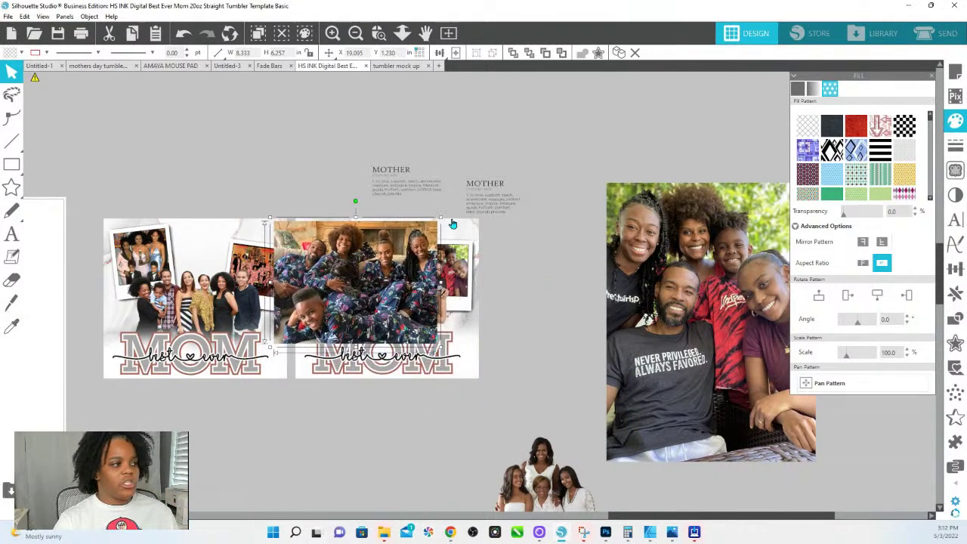
left_click_drag(440, 218, 367, 267)
Rotate the pajama photo to match the left polaroid's tilt and shift it over the gray opening.
left_click(379, 32)
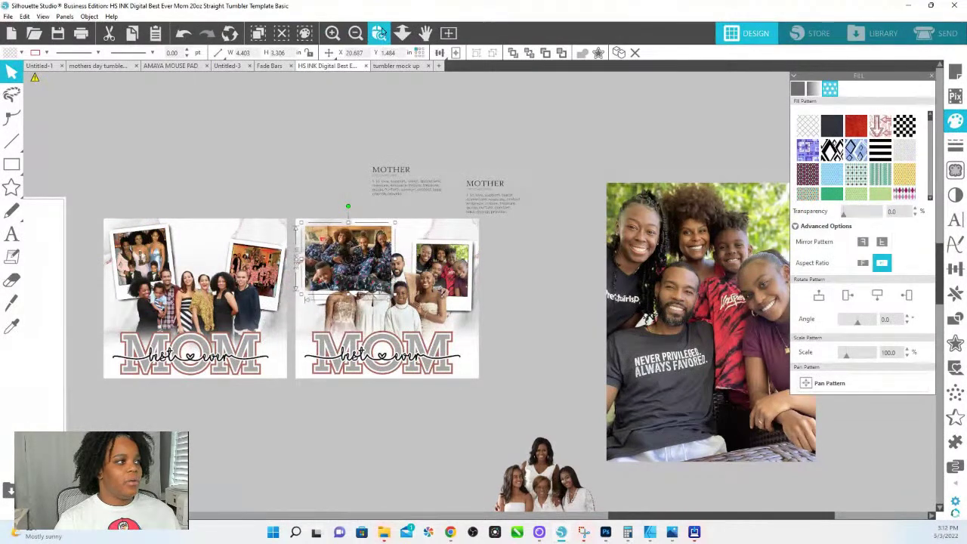
left_click_drag(447, 325, 252, 220)
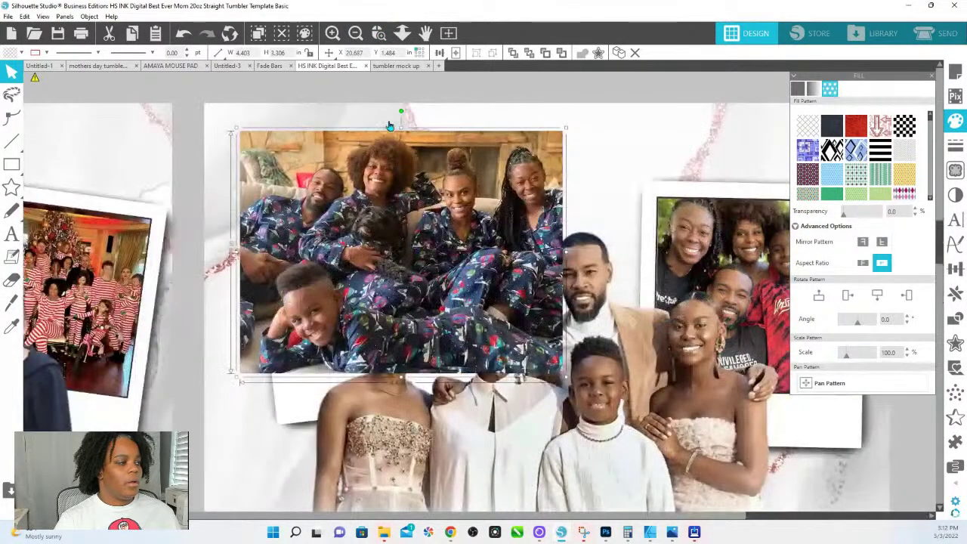
left_click_drag(403, 115, 360, 141)
left_click_drag(352, 275, 359, 266)
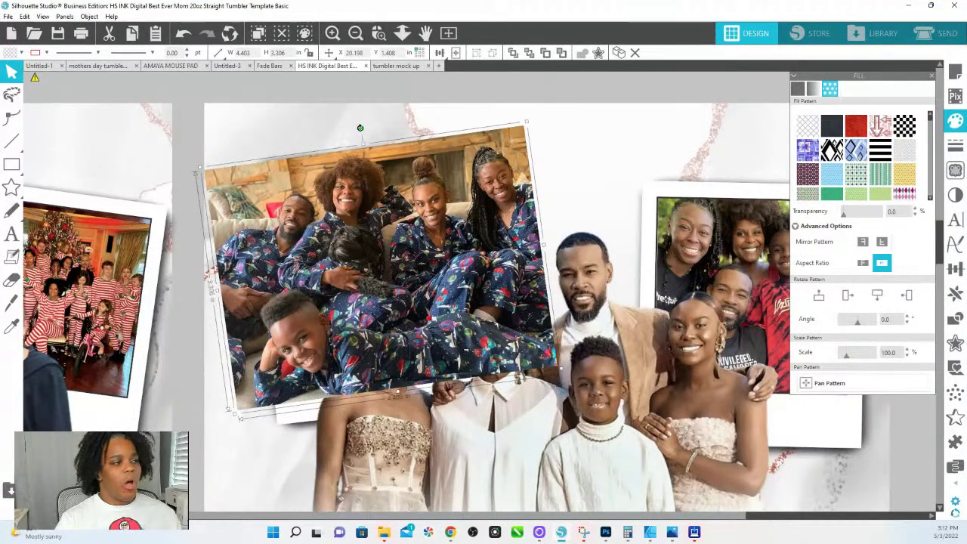
left_click_drag(360, 128, 363, 129)
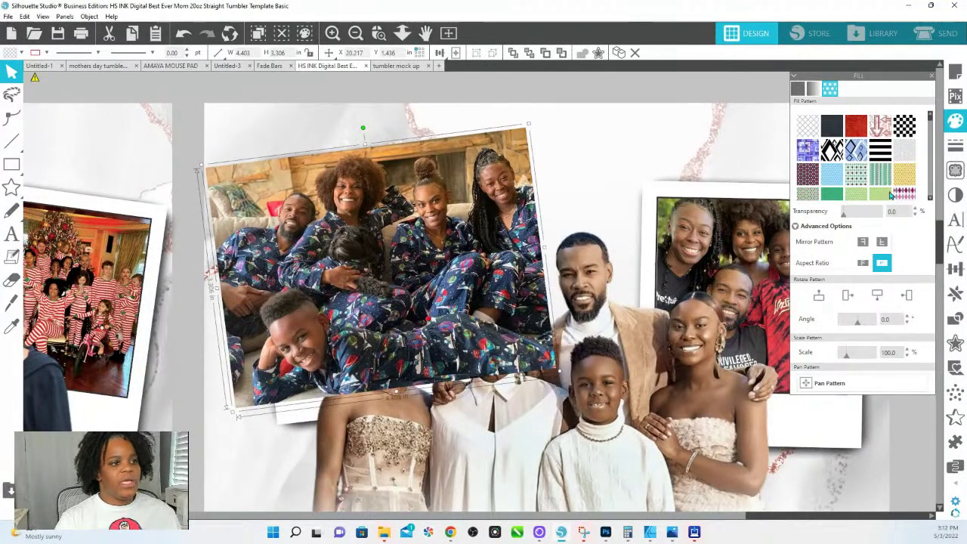
Set the pajama photo's transparency to 66% and scale it down to about 3.5 by 2.6 in over the polaroid opening.
left_click_drag(844, 214, 867, 217)
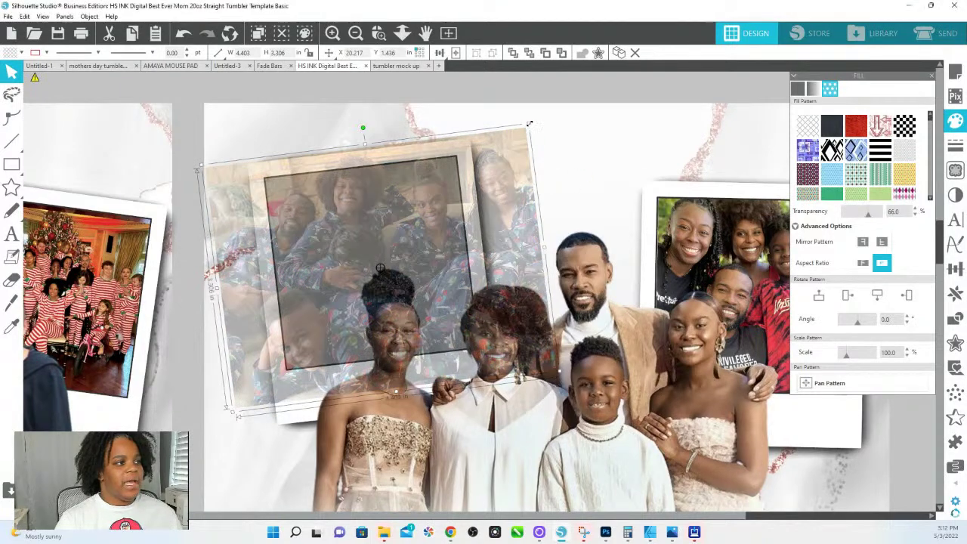
left_click_drag(532, 129, 470, 165)
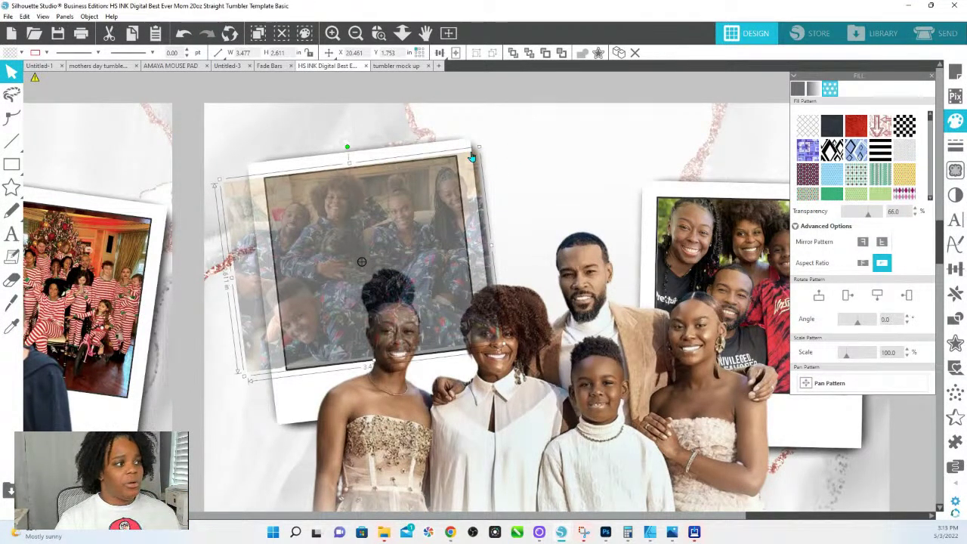
Enlarge the pajama photo to about 3.7 by 2.75 in over the polaroid opening and set its transparency to 0%.
left_click_drag(483, 149, 492, 137)
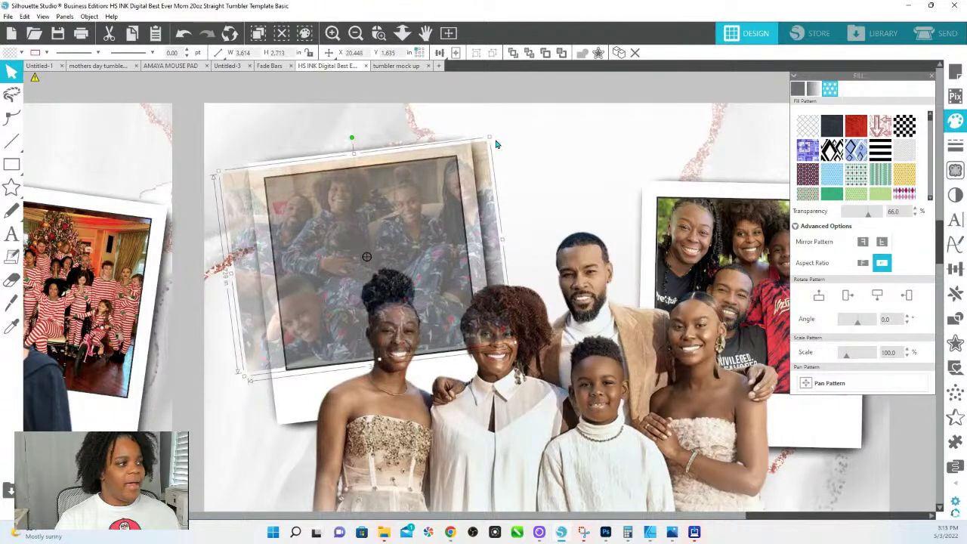
left_click_drag(246, 283, 248, 287)
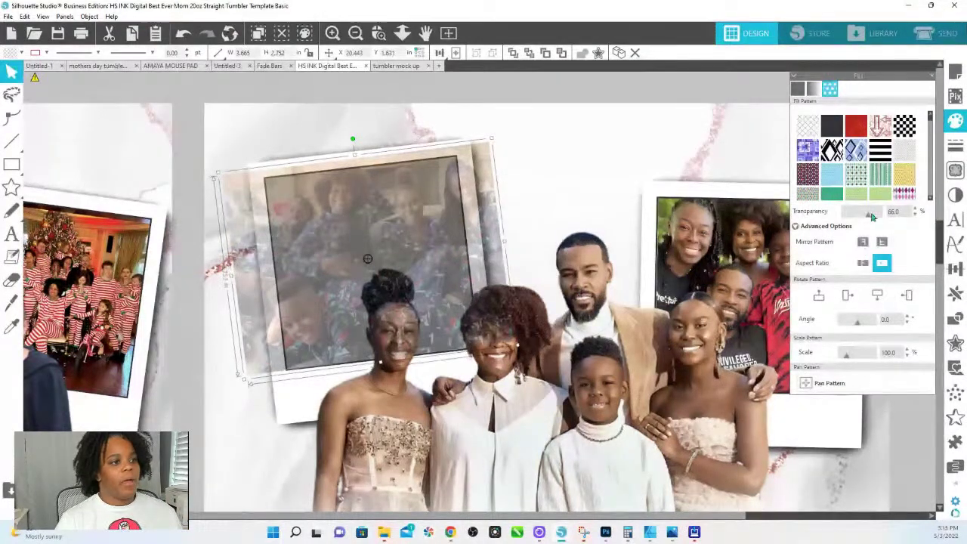
left_click_drag(872, 217, 843, 213)
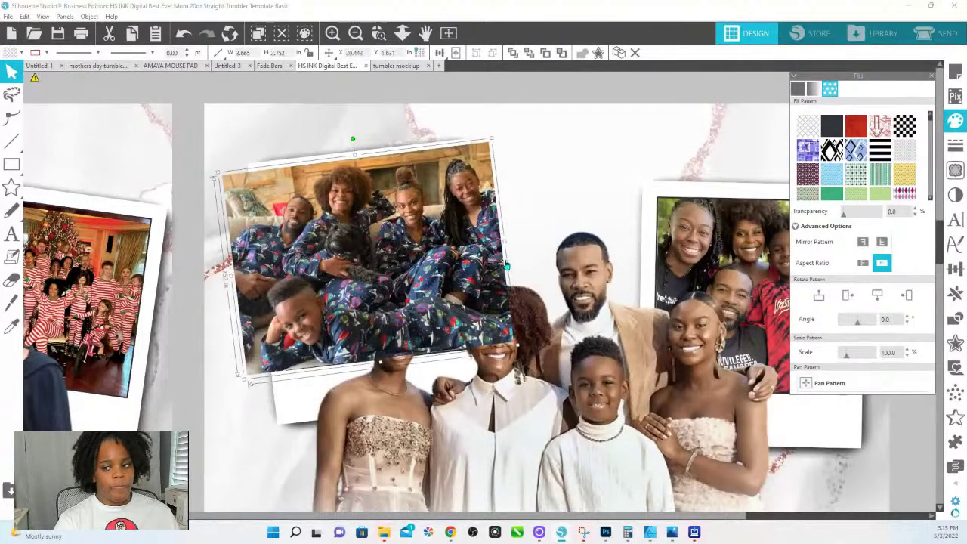
Send the pajama photo to the back and crop it to the polaroid's gray opening.
right_click(416, 219)
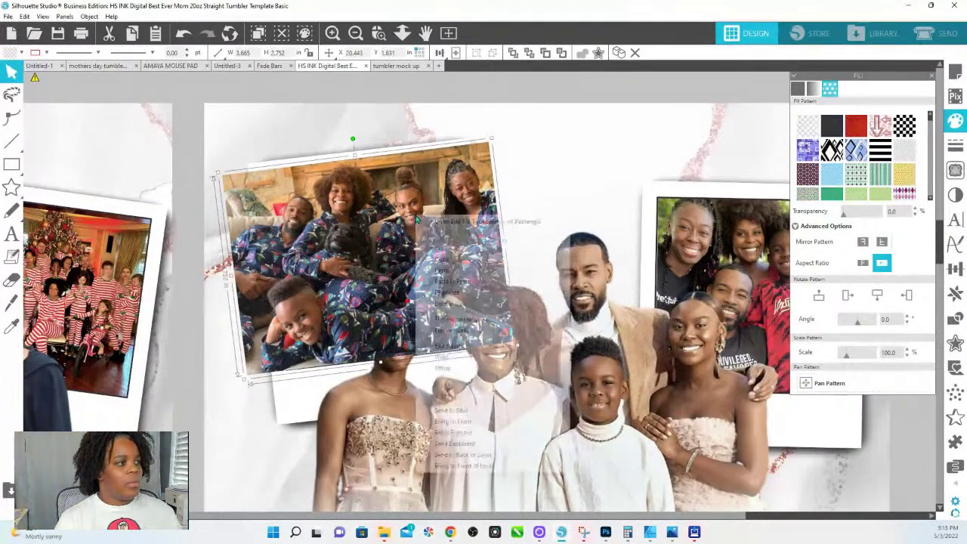
left_click(459, 410)
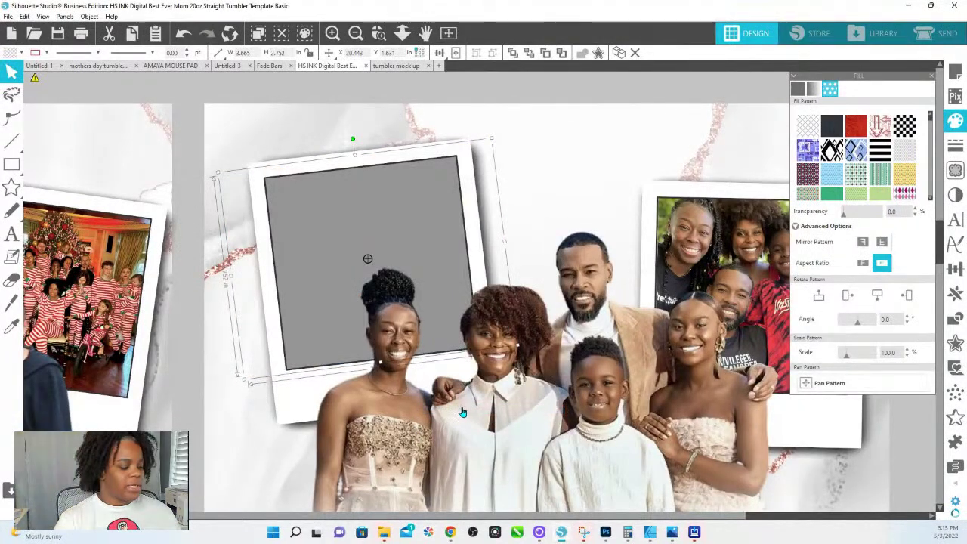
left_click(412, 210)
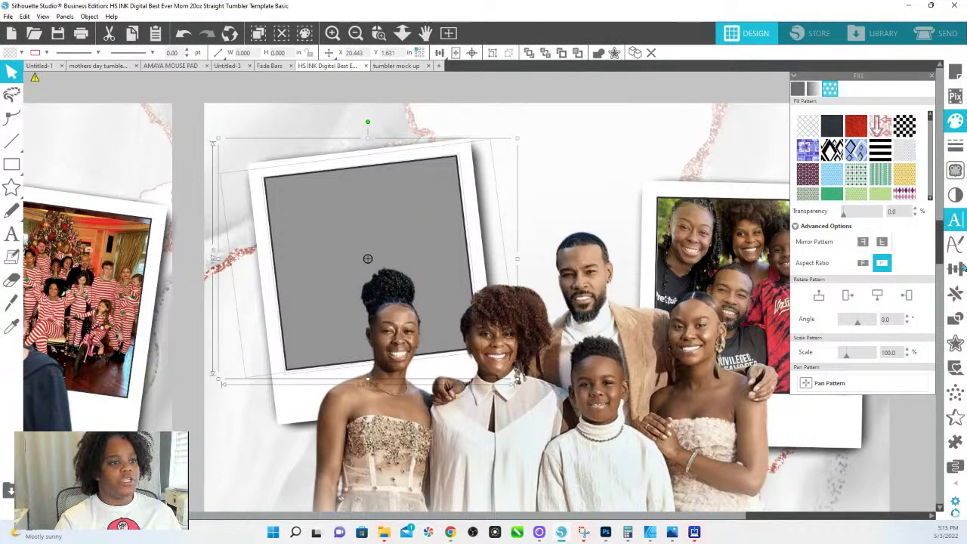
left_click(956, 318)
left_click(890, 139)
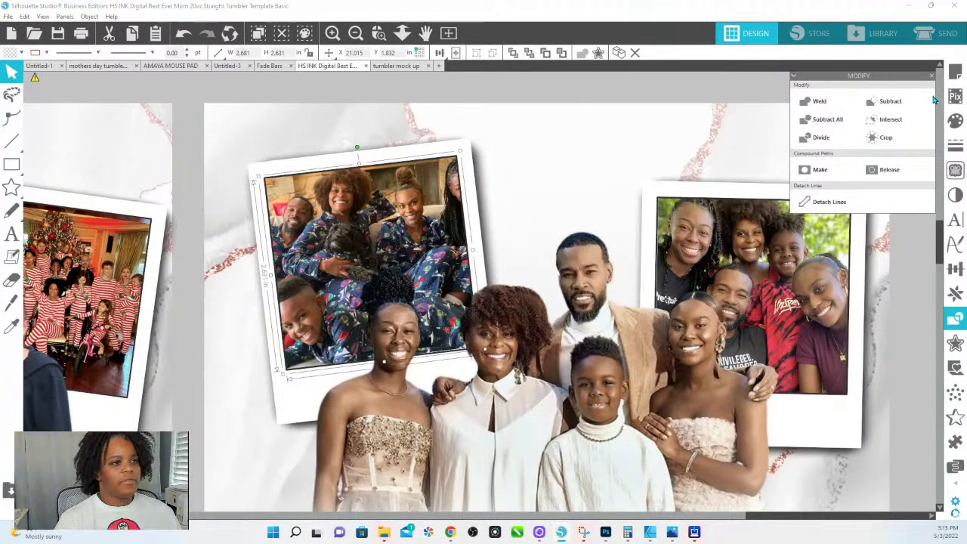
Pan the cropped photo's fill pattern slightly and scale the pattern to 83%.
left_click(956, 120)
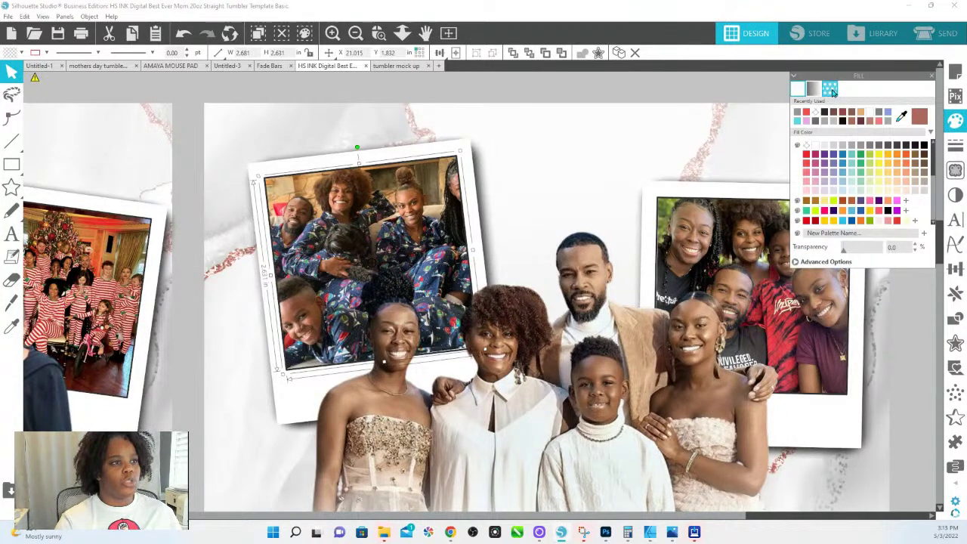
left_click(829, 89)
left_click(806, 387)
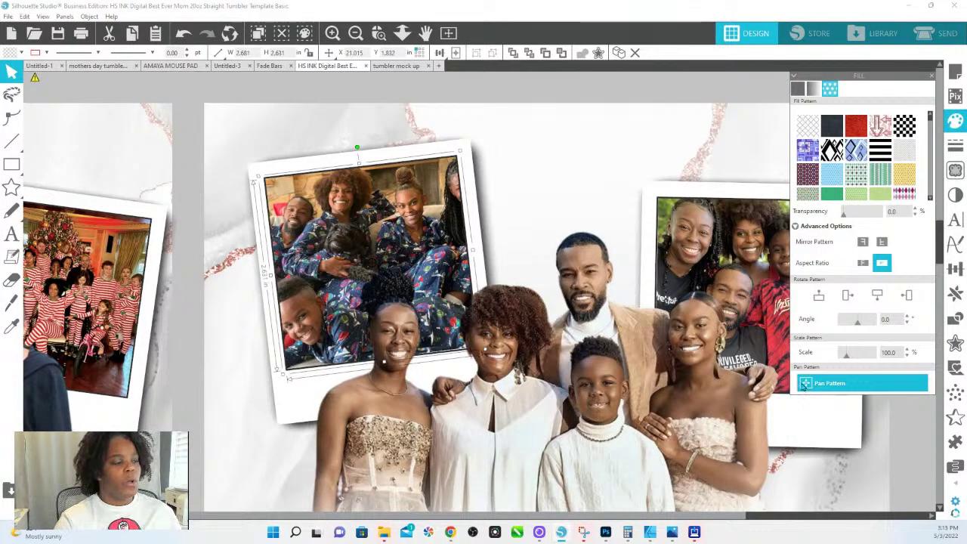
left_click_drag(370, 266, 372, 270)
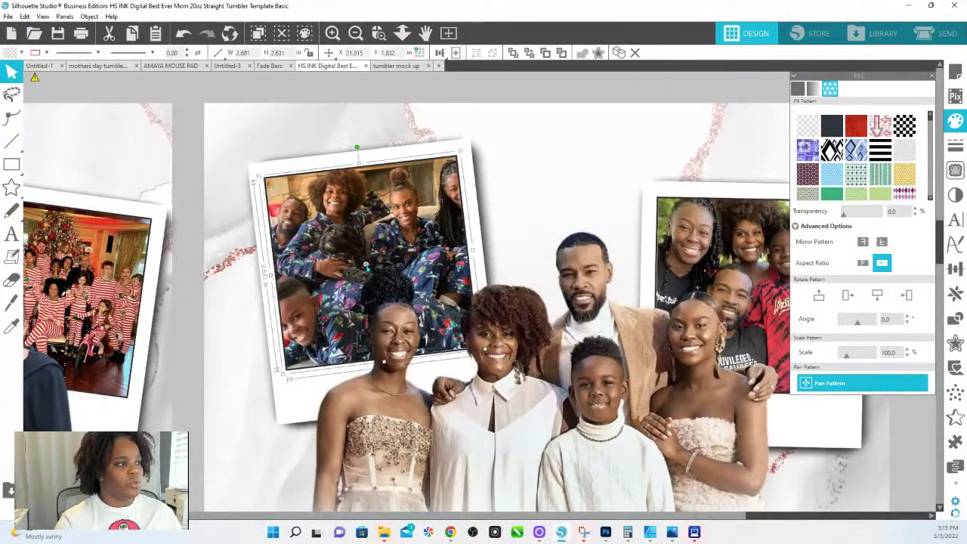
left_click(830, 383)
left_click_drag(840, 361, 846, 360)
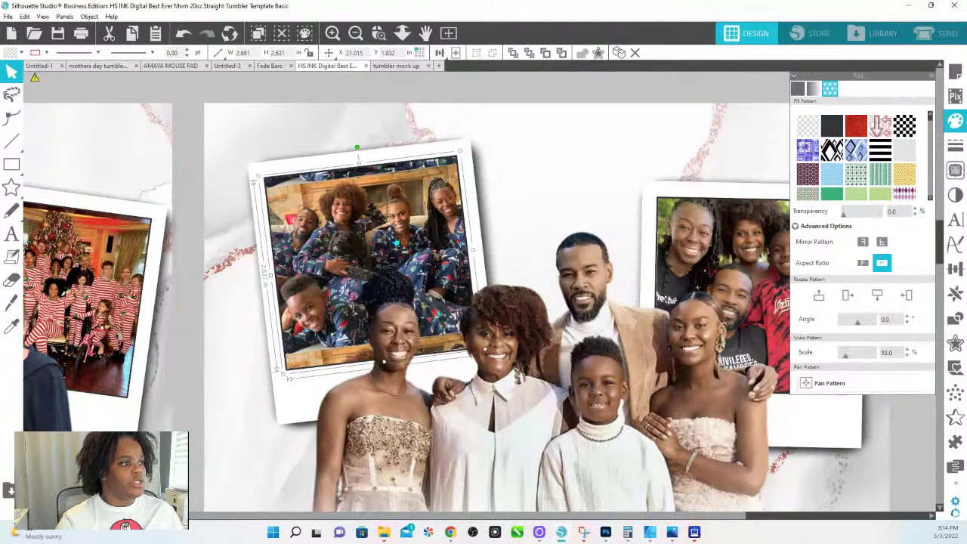
Nudge the cropped photo slightly down in the polaroid and pan its fill pattern a little to the left.
left_click_drag(418, 235, 417, 238)
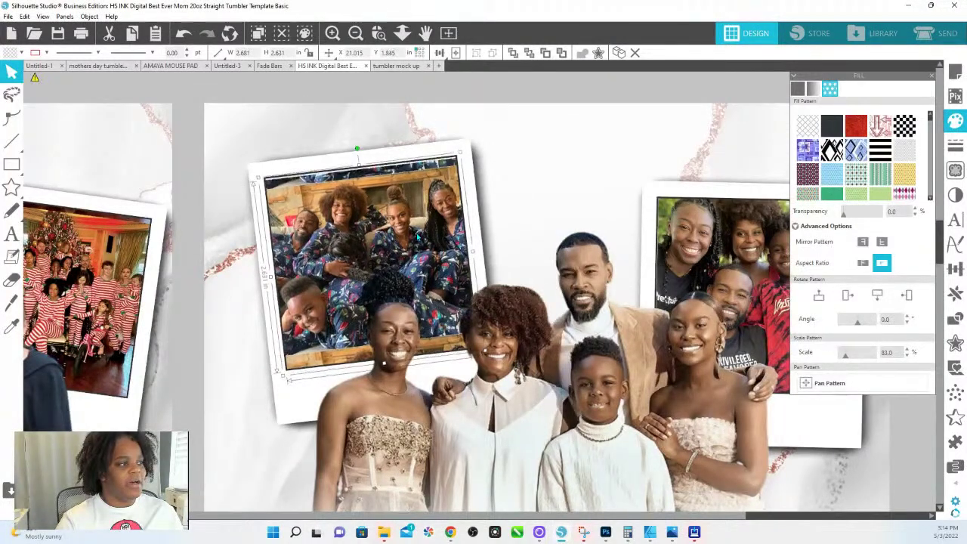
left_click(867, 388)
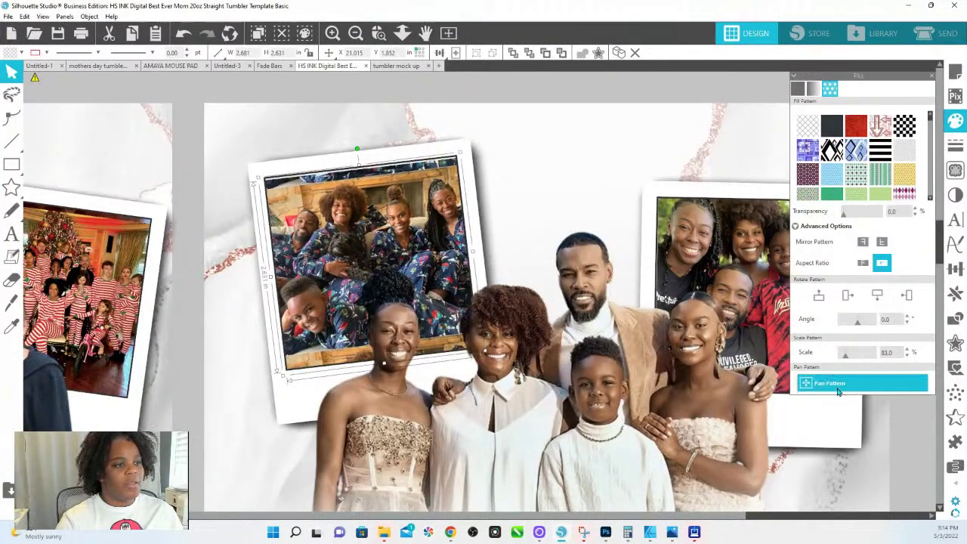
left_click(371, 266)
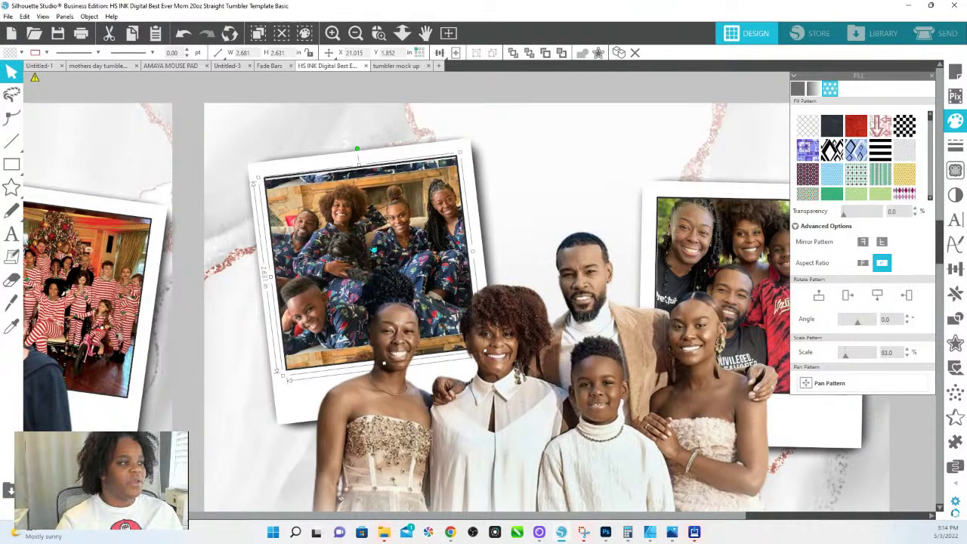
left_click(888, 389)
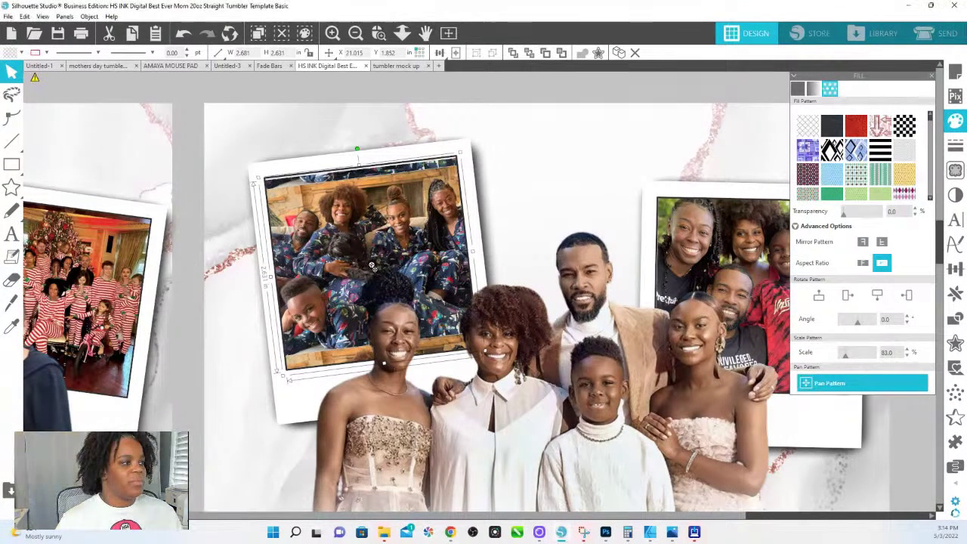
left_click_drag(373, 272, 367, 270)
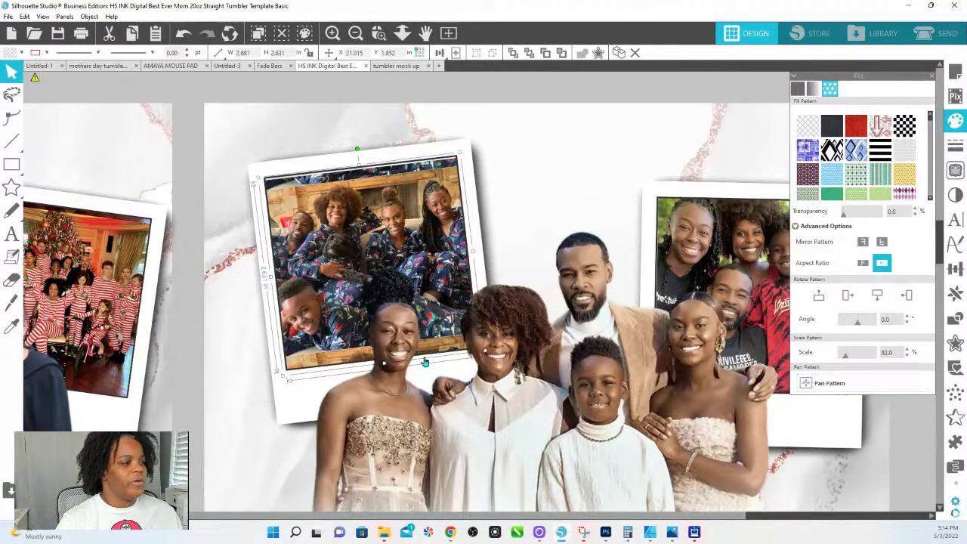
Copy the black bar from the Fade Bars document and paste it into the Best Ever Mom tumbler template.
left_click(269, 65)
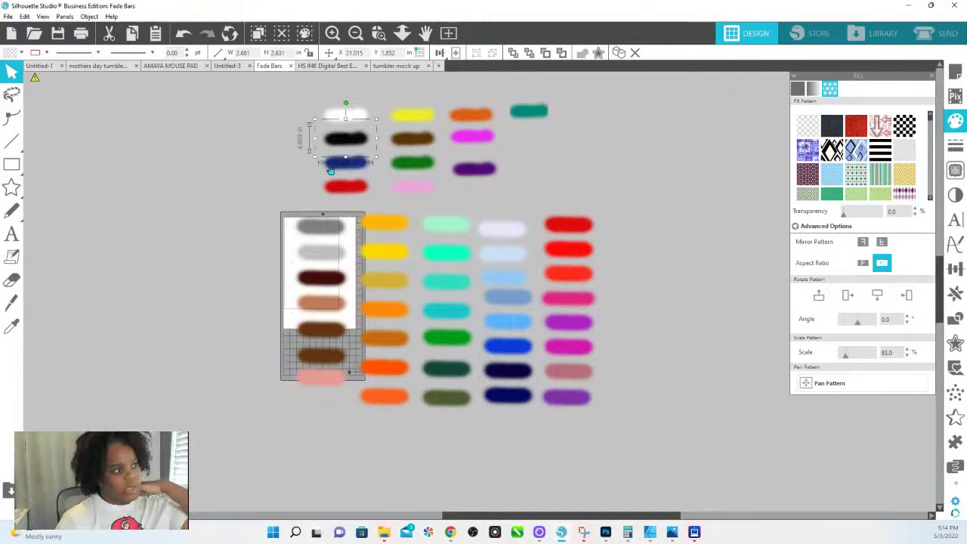
right_click(346, 143)
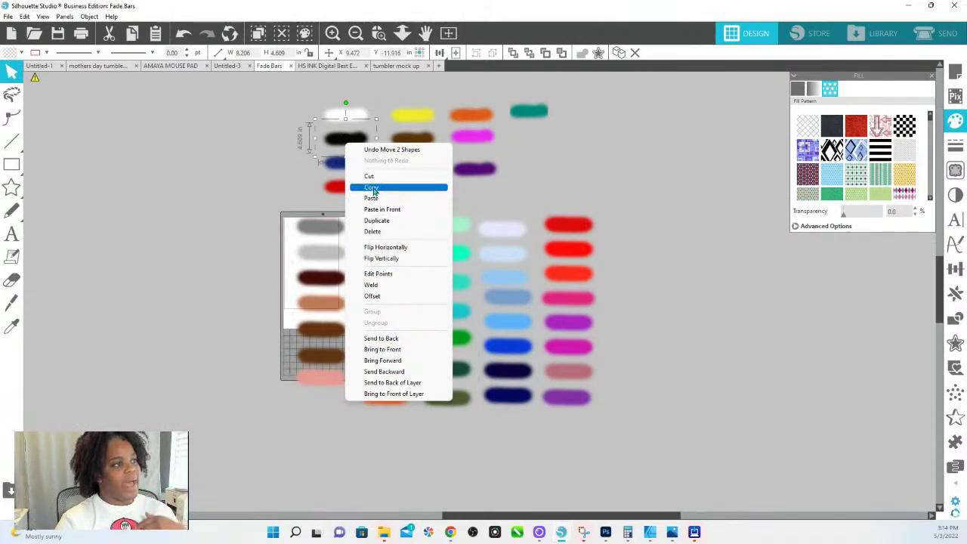
left_click(370, 186)
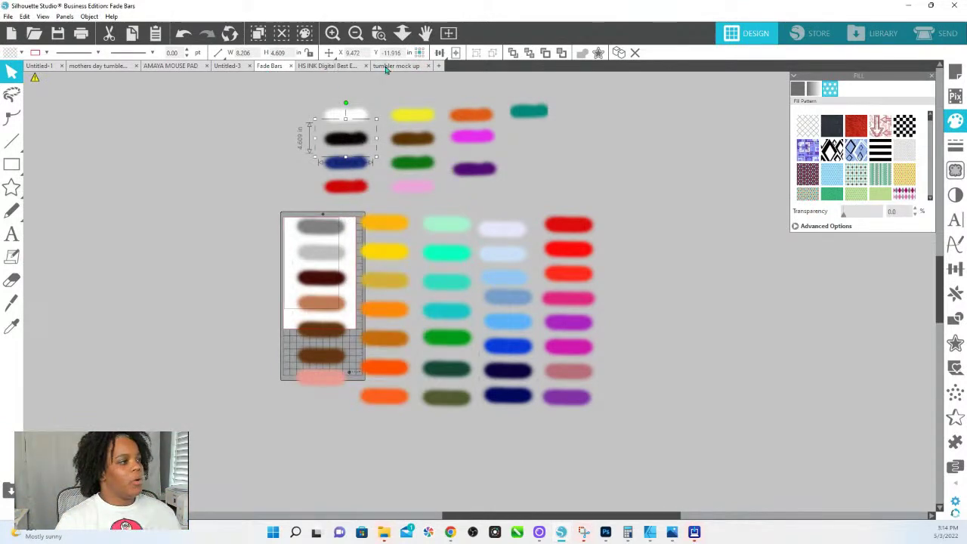
left_click(228, 66)
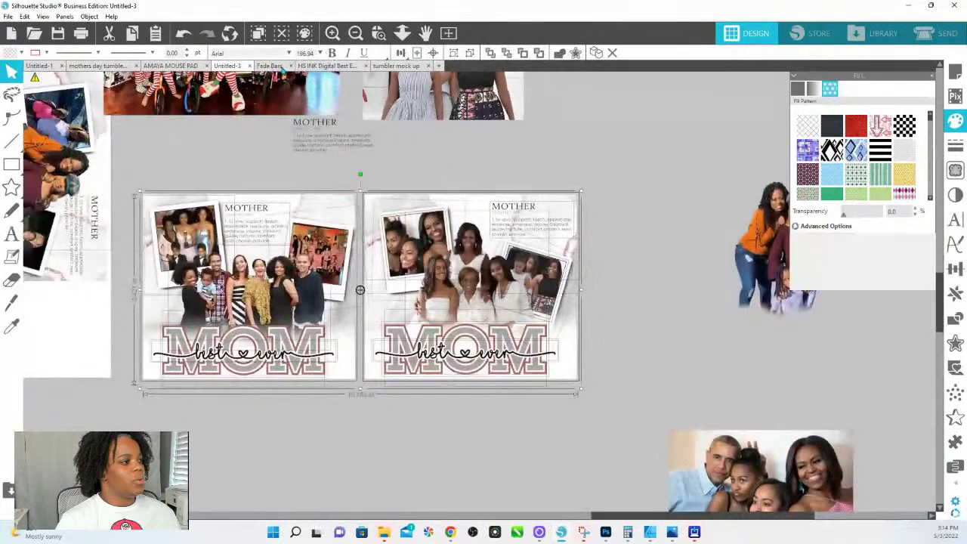
left_click(269, 65)
left_click(328, 66)
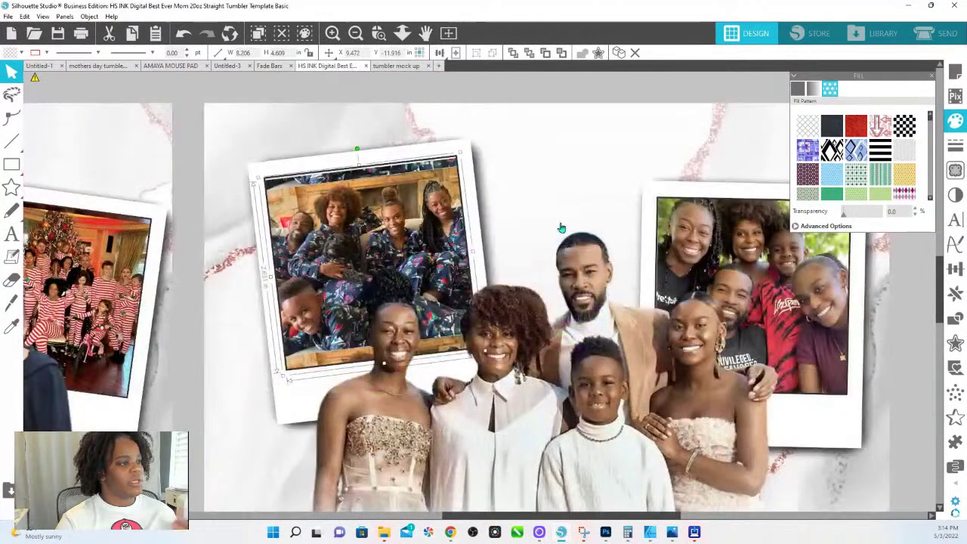
right_click(489, 89)
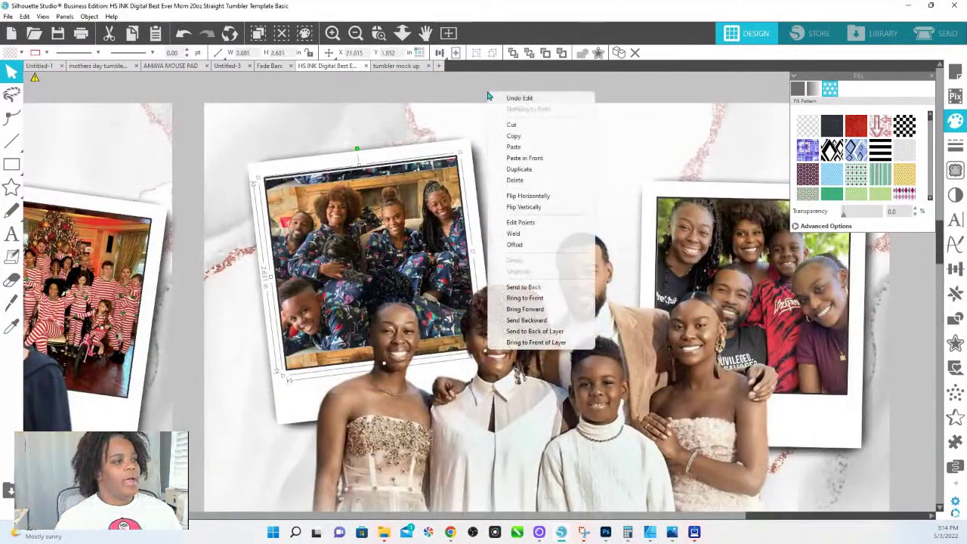
left_click(517, 148)
Rotate the black fade bar to the polaroid's tilt, scale it to about 5.1 by 2.1 in and place it across the photo's lower edge.
left_click_drag(479, 313, 382, 371)
left_click_drag(356, 154, 342, 144)
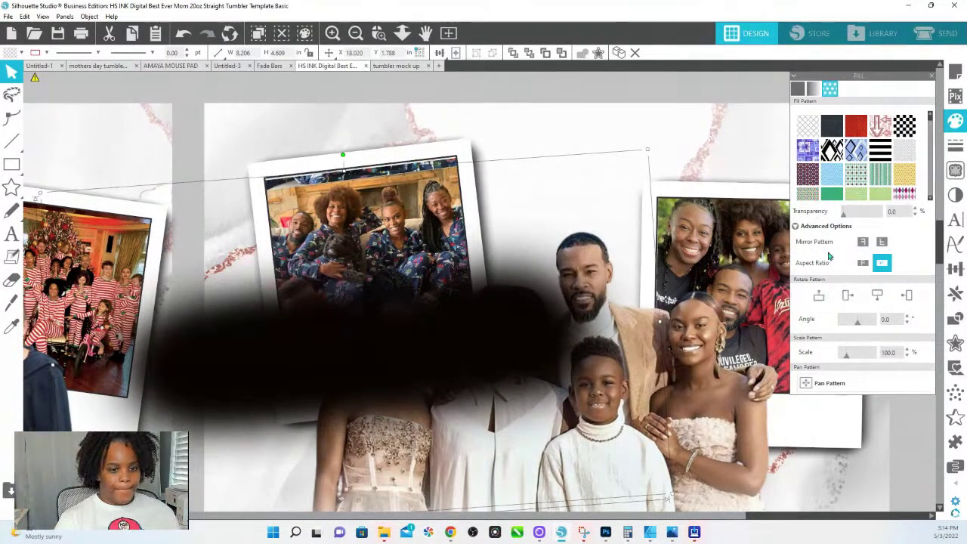
left_click_drag(648, 149, 474, 316)
left_click_drag(430, 306, 427, 237)
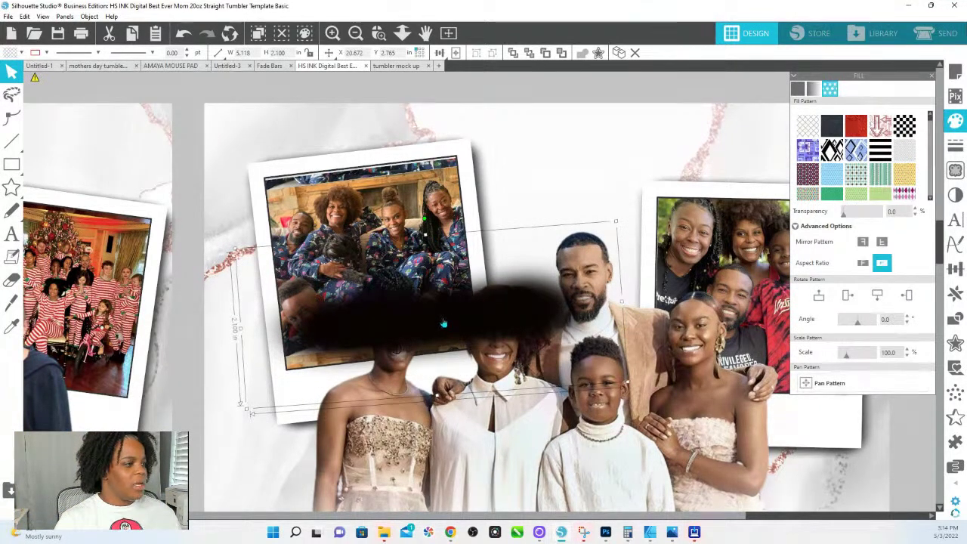
left_click_drag(460, 320, 422, 361)
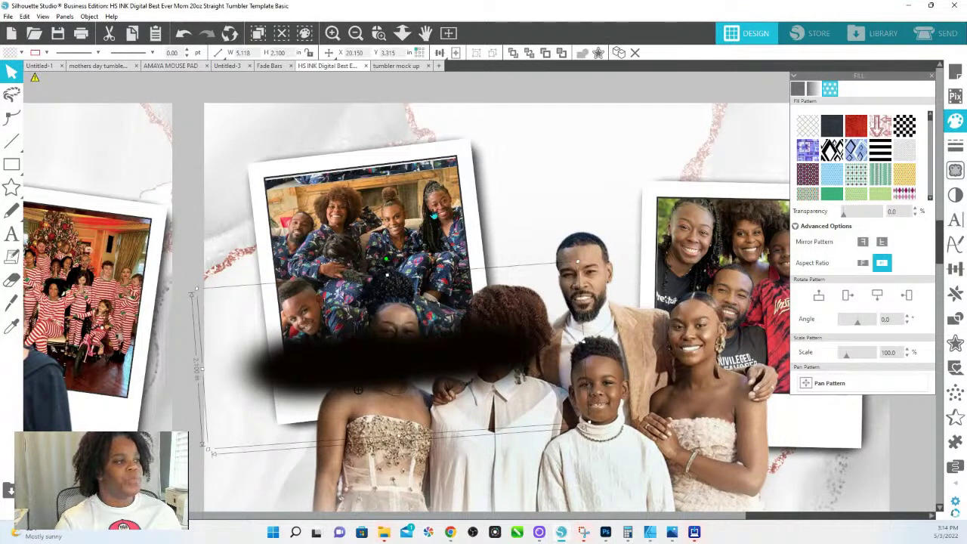
Paste a copy of the pajama photo in front of the fade bar and give the copy an empty fill.
left_click(433, 215)
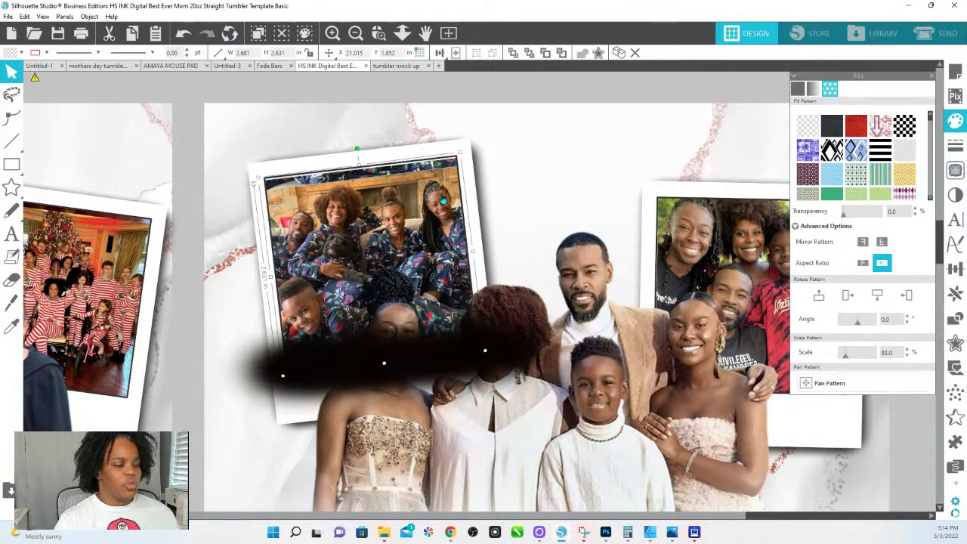
right_click(443, 201)
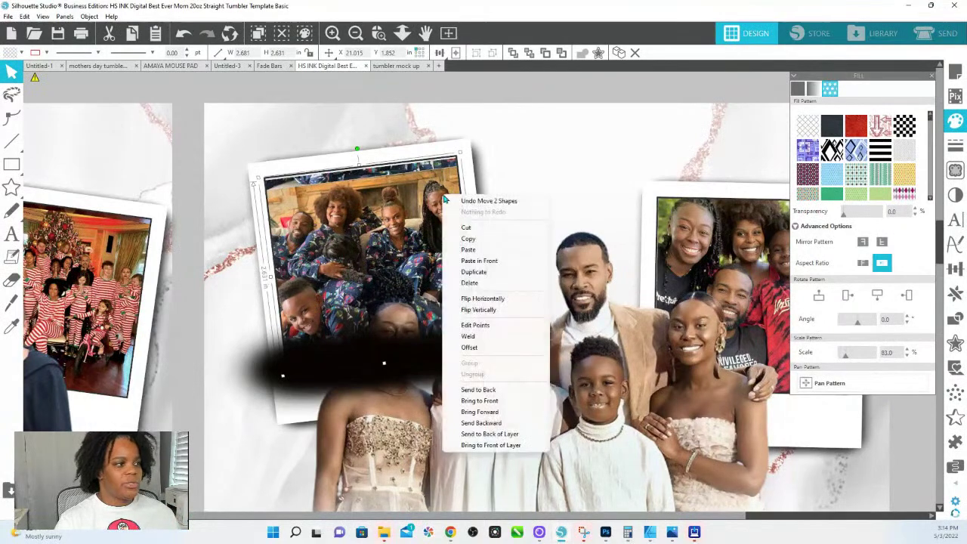
left_click(488, 241)
right_click(420, 201)
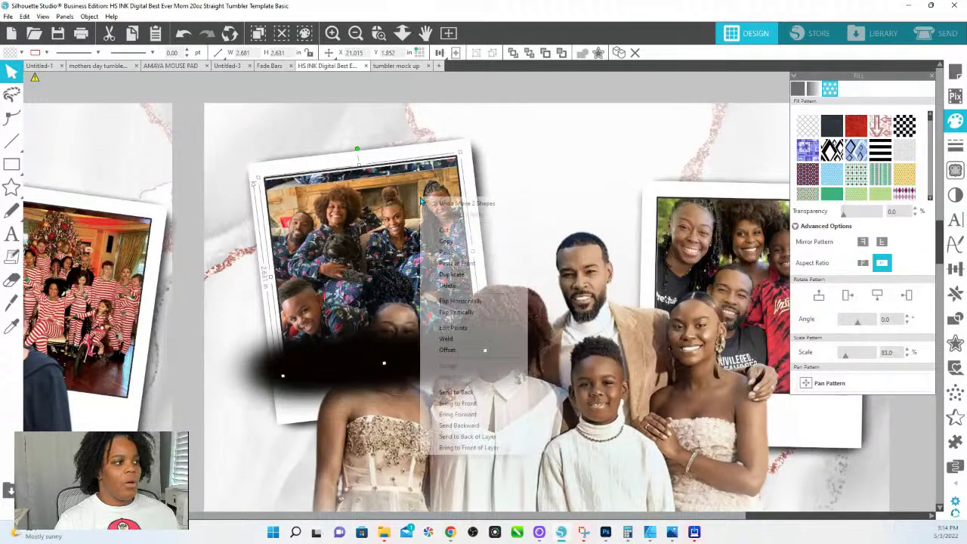
left_click(469, 264)
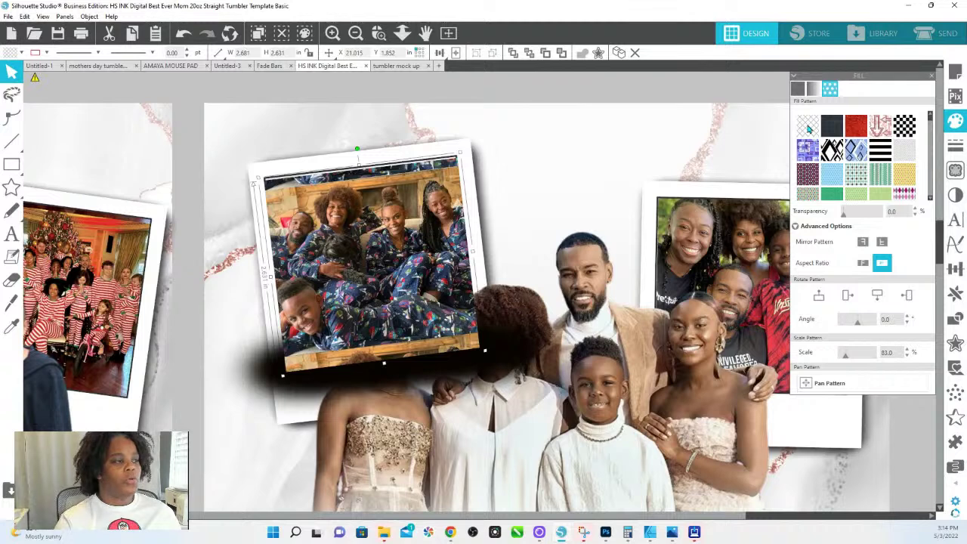
left_click(807, 126)
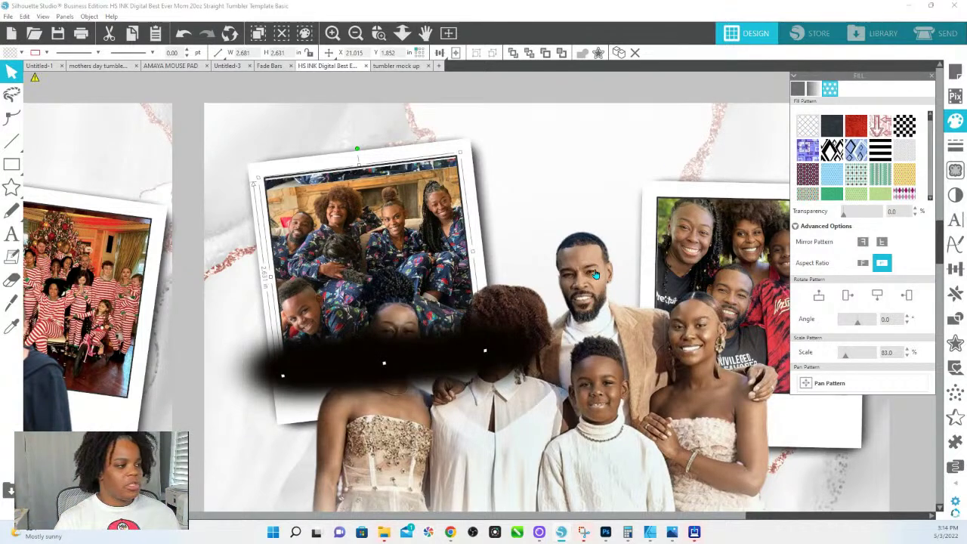
Crop the black fade bar to the unfilled outline of the photo copy.
left_click(417, 367)
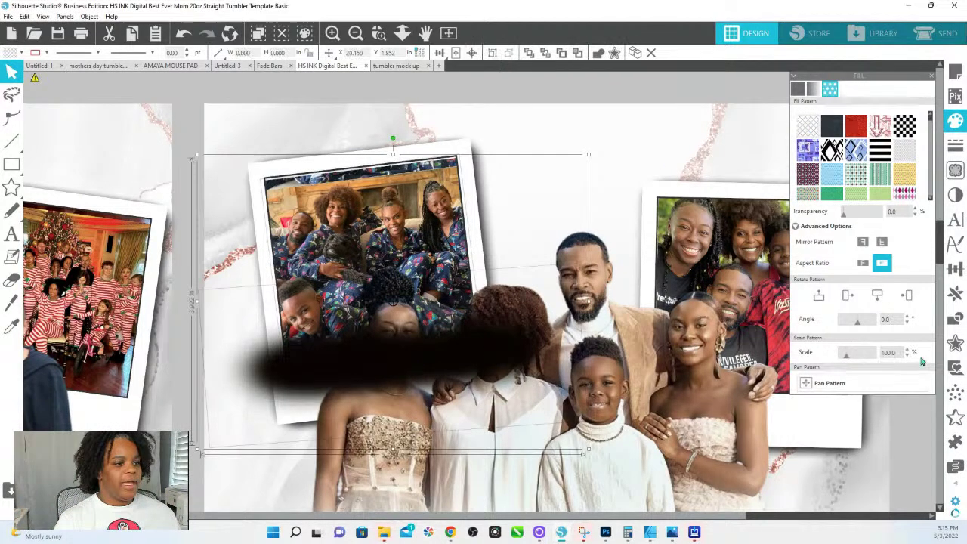
left_click(956, 318)
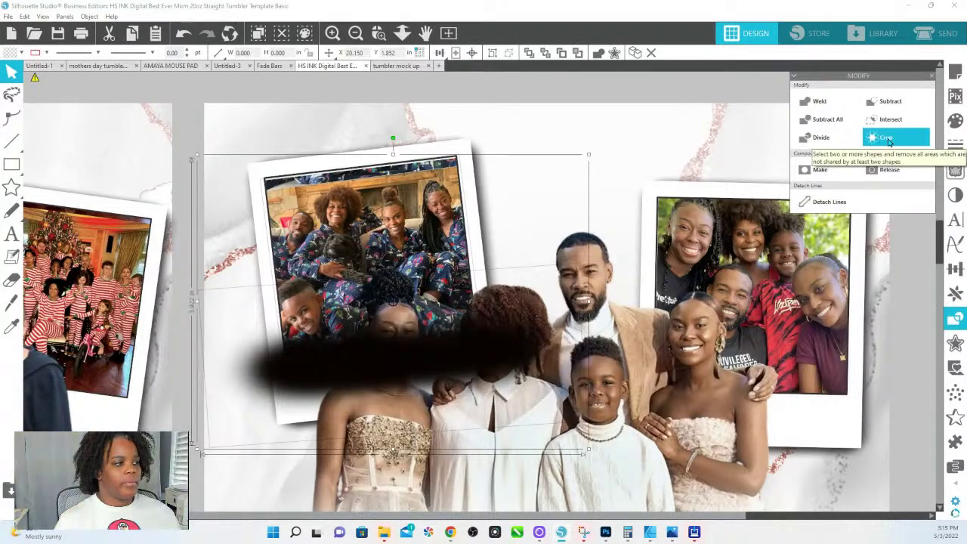
left_click(888, 139)
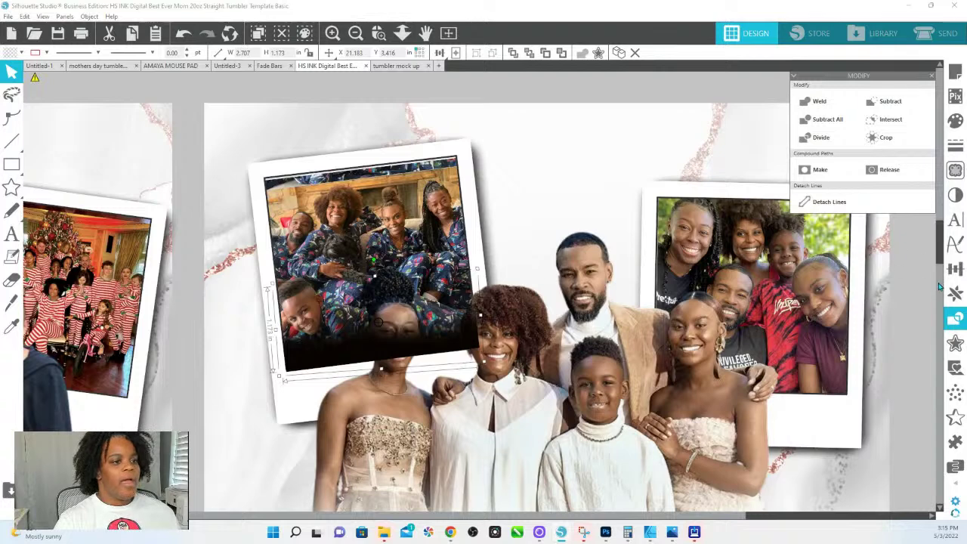
Replicate the cropped fade bar as a mirrored copy above the original.
left_click(957, 295)
left_click(957, 296)
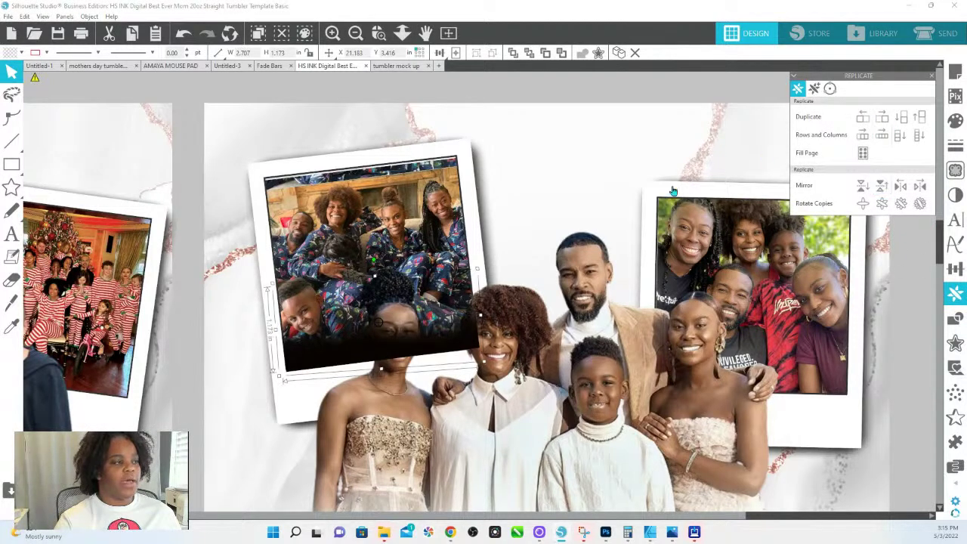
left_click(882, 186)
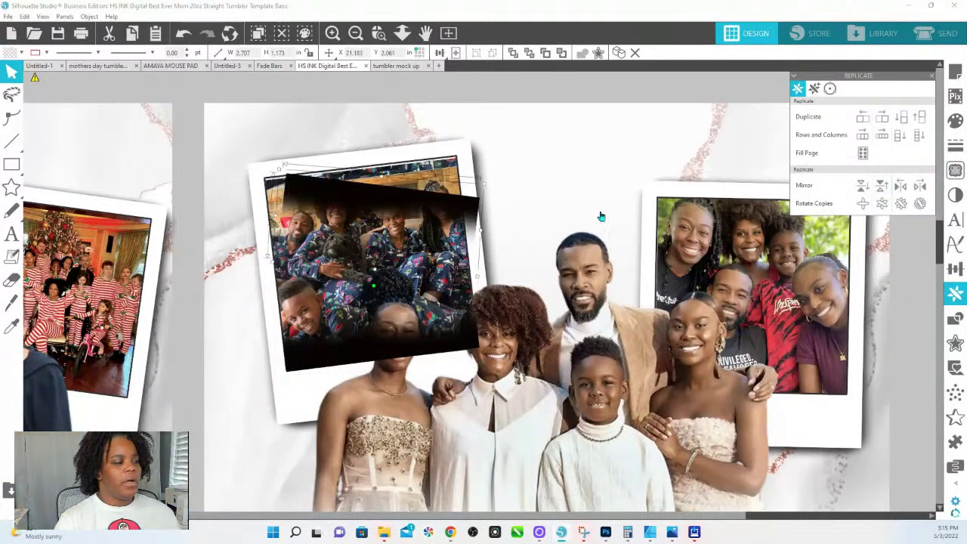
Move the mirrored fade bar to the pajama photo's upper edge and rotate it to match the polaroid's tilt.
left_click_drag(458, 206, 437, 162)
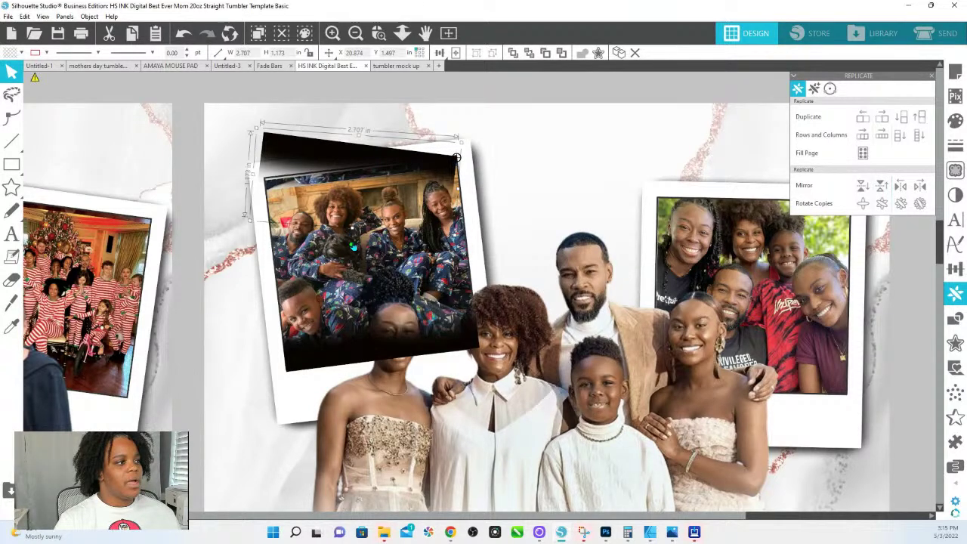
left_click_drag(350, 244, 376, 266)
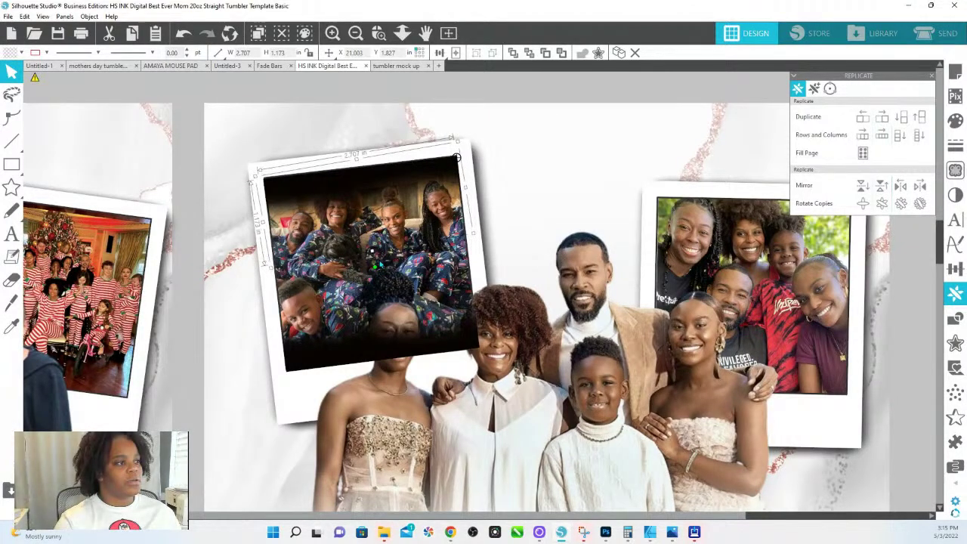
Send the background, the pajama polaroid, its photo and both fade bars behind the family cutout.
left_click(402, 34)
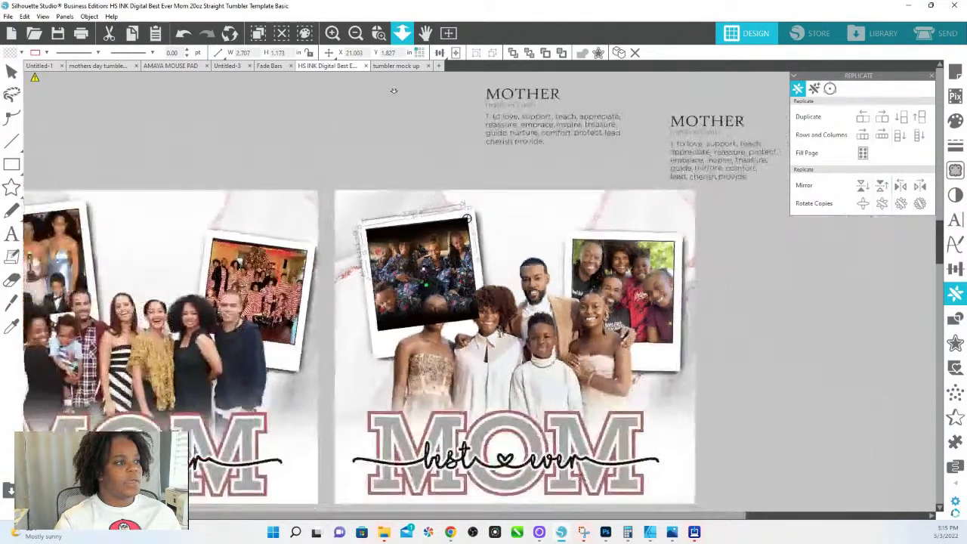
left_click(393, 119)
left_click(379, 198)
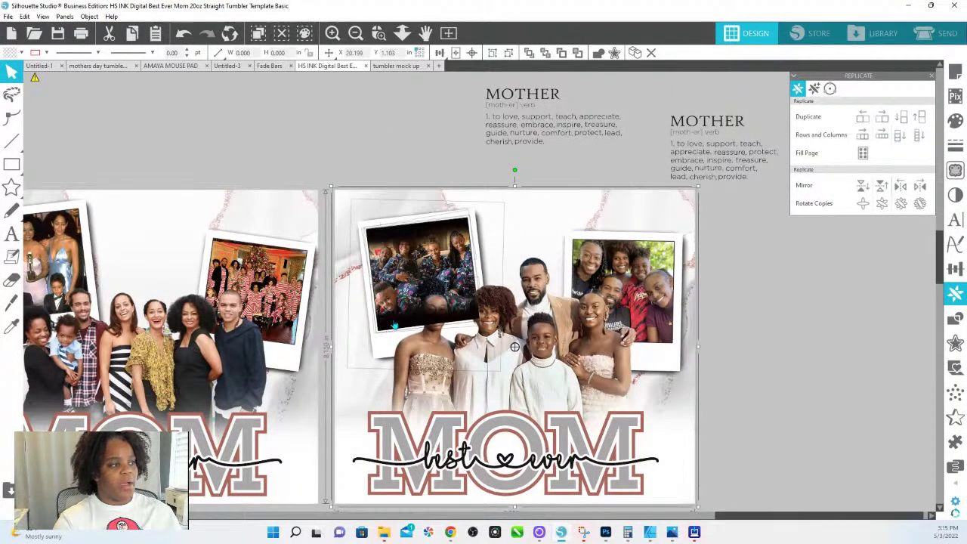
right_click(396, 321)
left_click(427, 254)
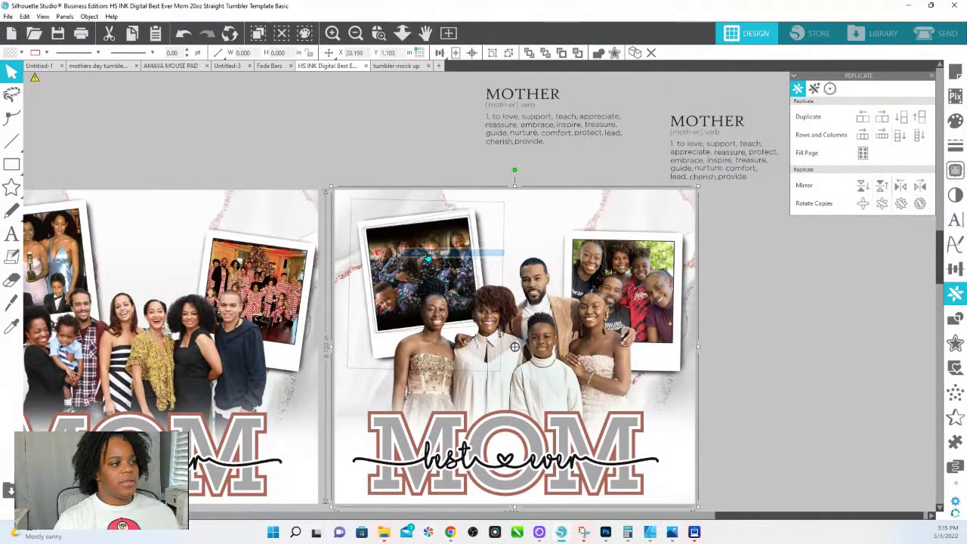
left_click(407, 142)
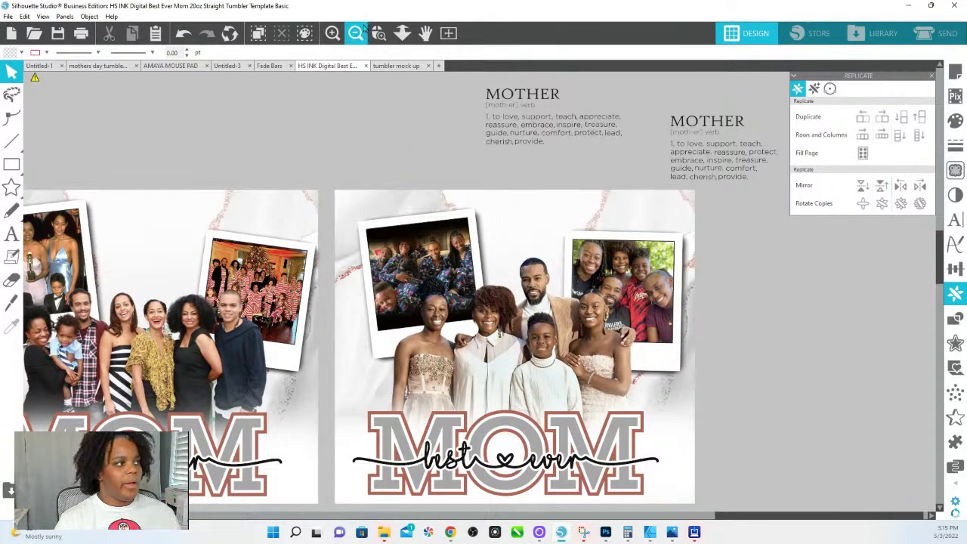
Pan the upper fade bar's fill pattern upward toward the photo's edge and set its pattern angle to -5.0°.
left_click_drag(537, 395, 538, 395)
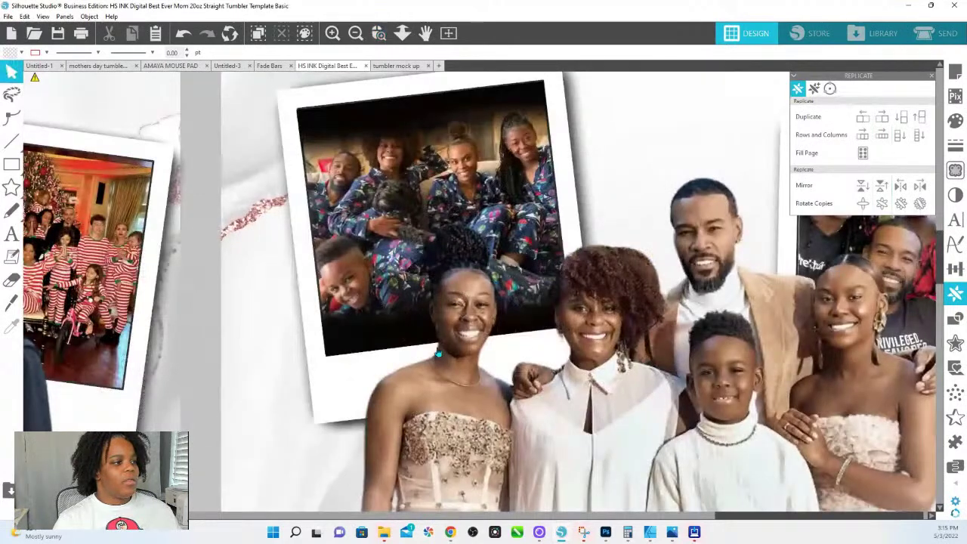
scroll(408, 252, "up", 2)
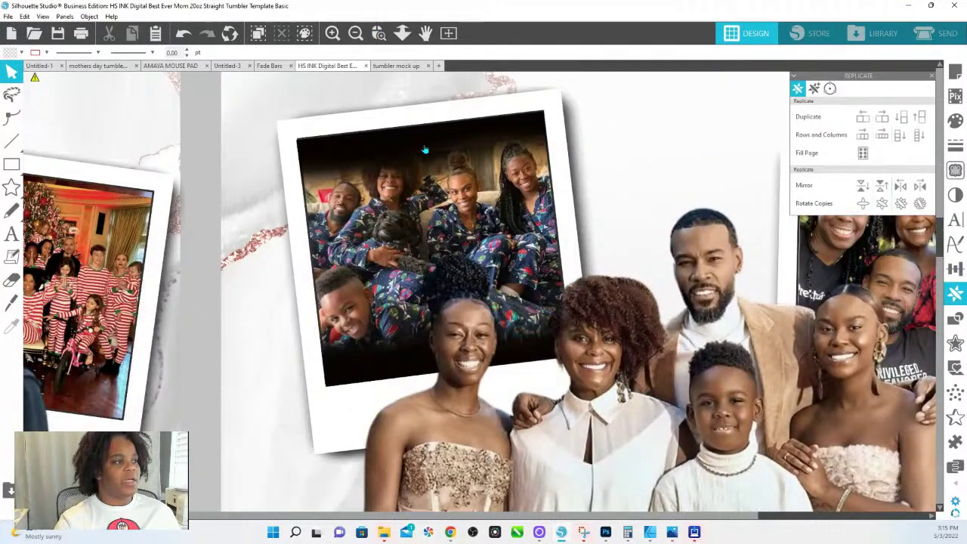
left_click(426, 149)
left_click(956, 121)
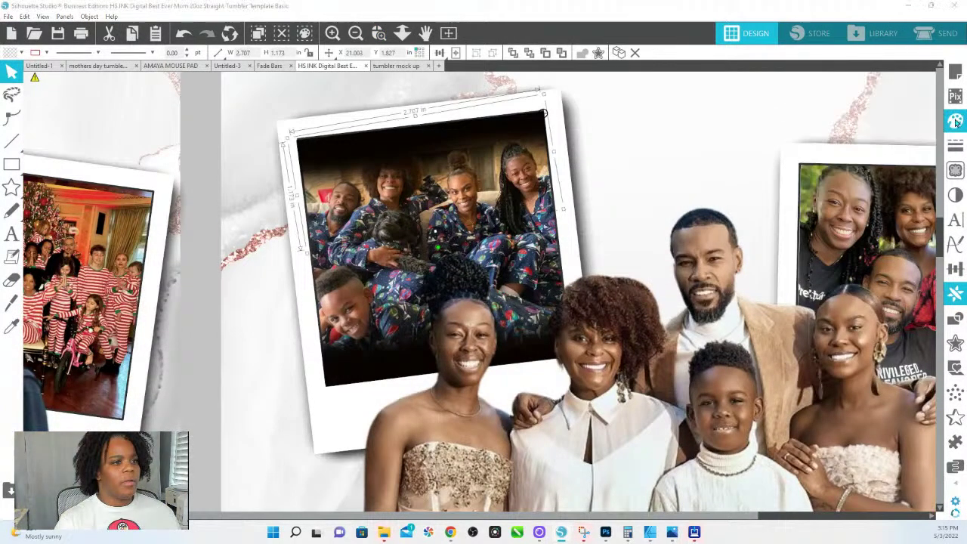
left_click(829, 88)
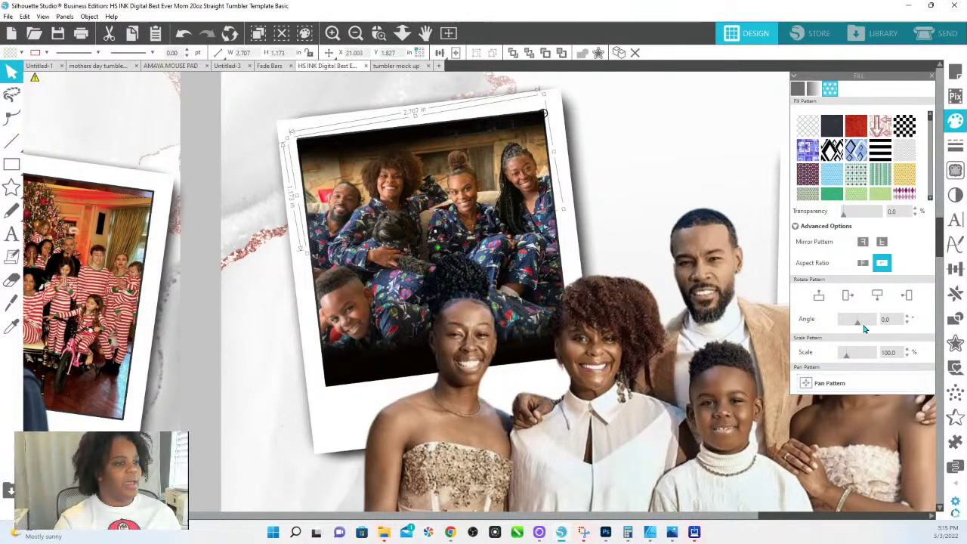
left_click(910, 323)
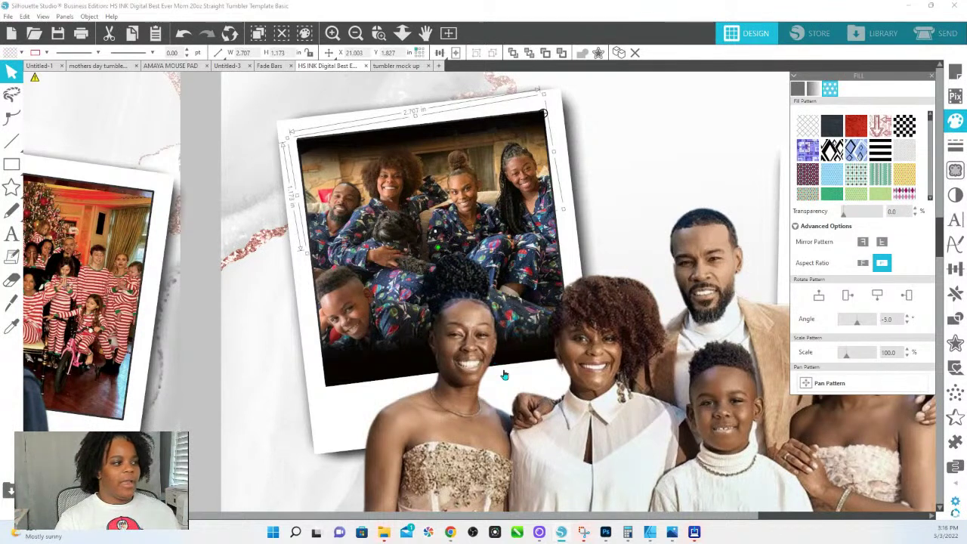
Pan the lower fade bar's fill pattern slightly downward so its fade covers less of the photo.
left_click(403, 377)
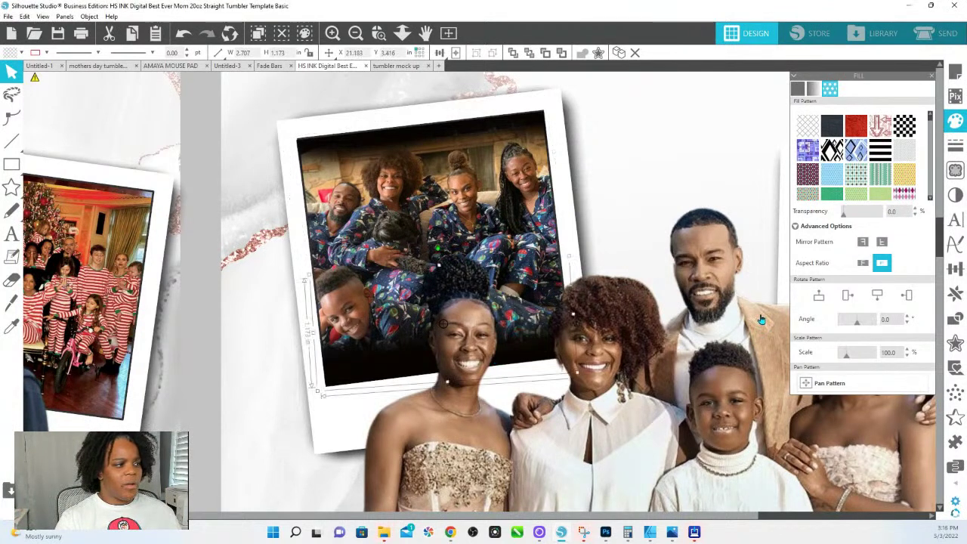
left_click(823, 384)
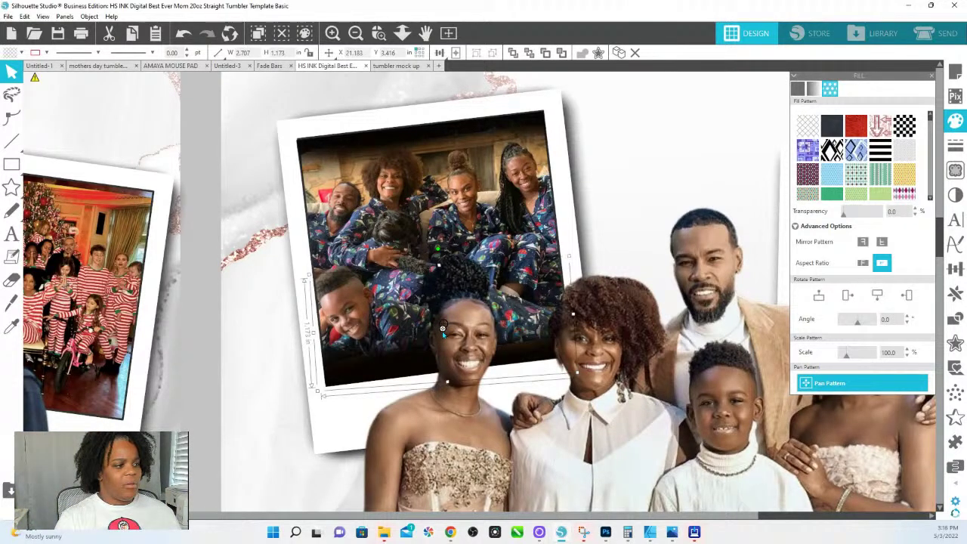
left_click(442, 331)
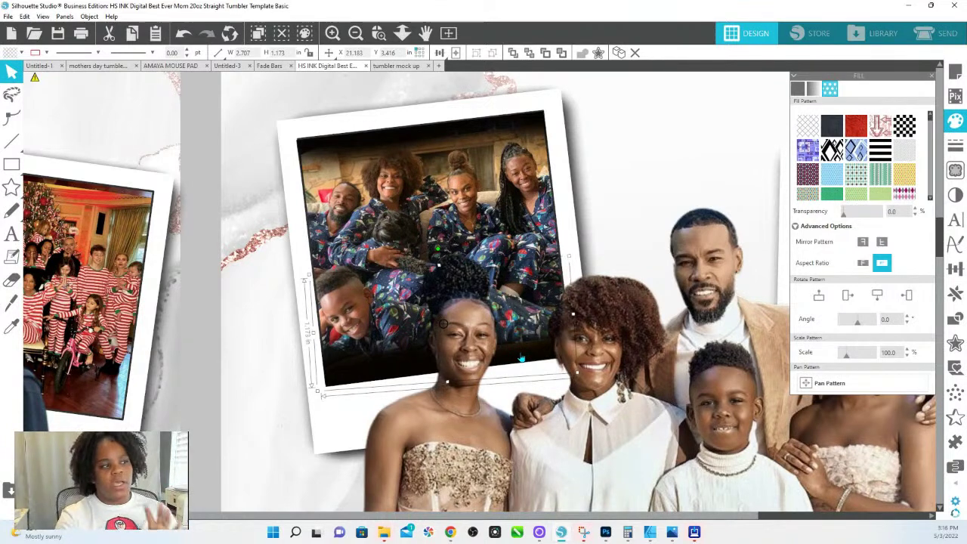
Move the pajama polaroid with its photo and fade bars slightly down and toward the template's outer edge, and group them.
left_click(403, 33)
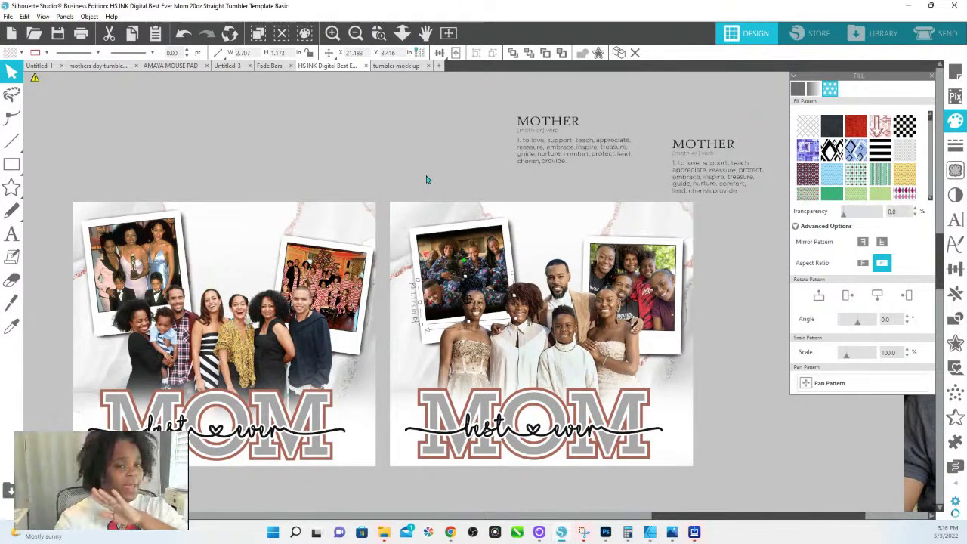
left_click(427, 212)
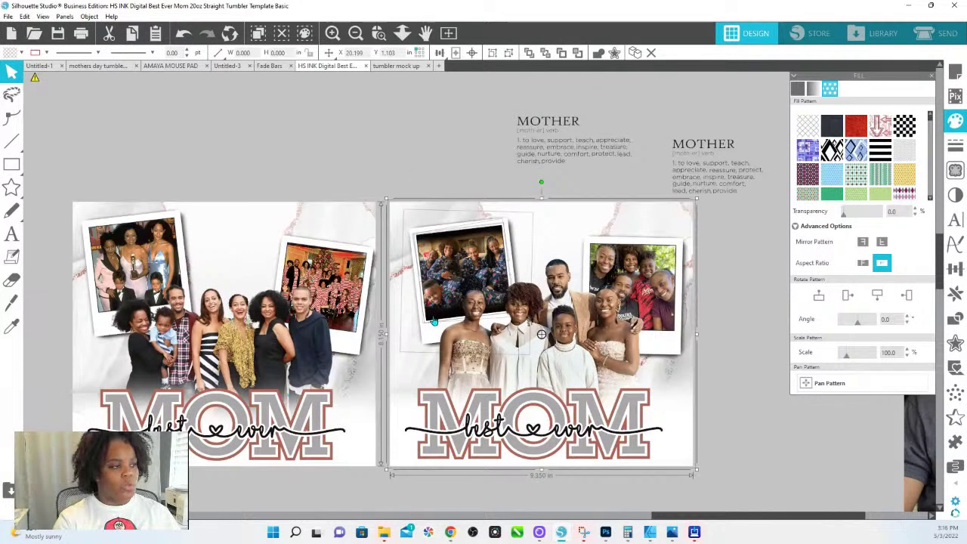
key("Tab")
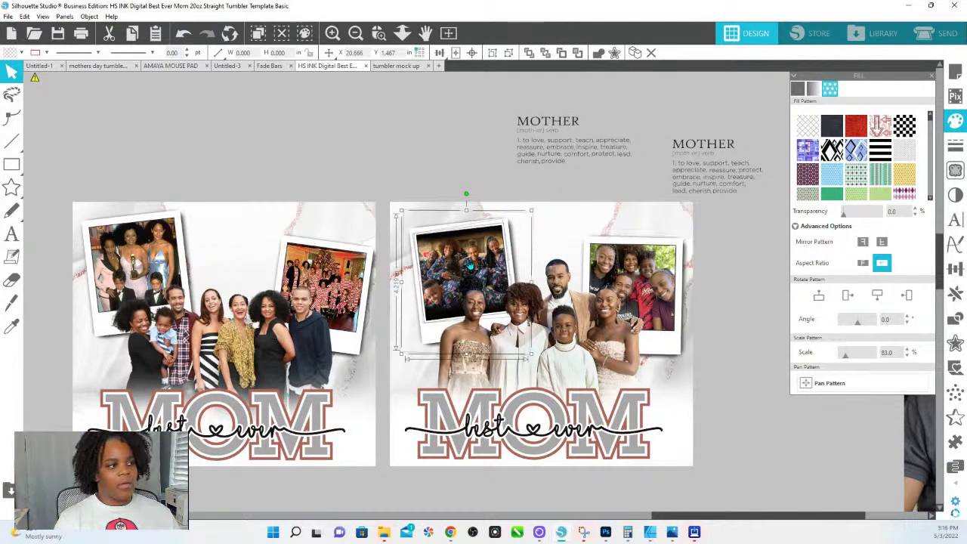
left_click_drag(469, 262, 428, 292)
right_click(451, 229)
left_click(492, 393)
Group the other polaroid frame with its outdoor family photo, leaving the background out of the group.
left_click(647, 295)
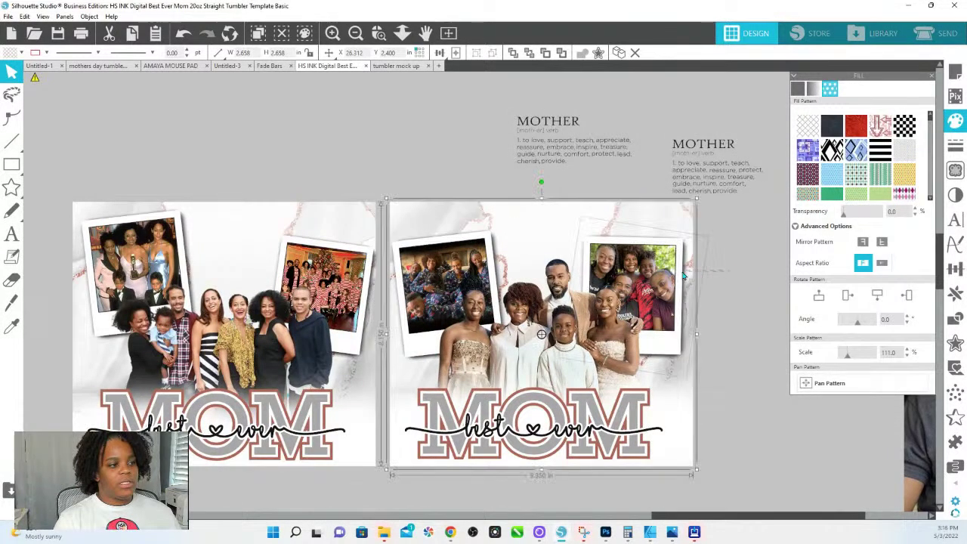
left_click(668, 277)
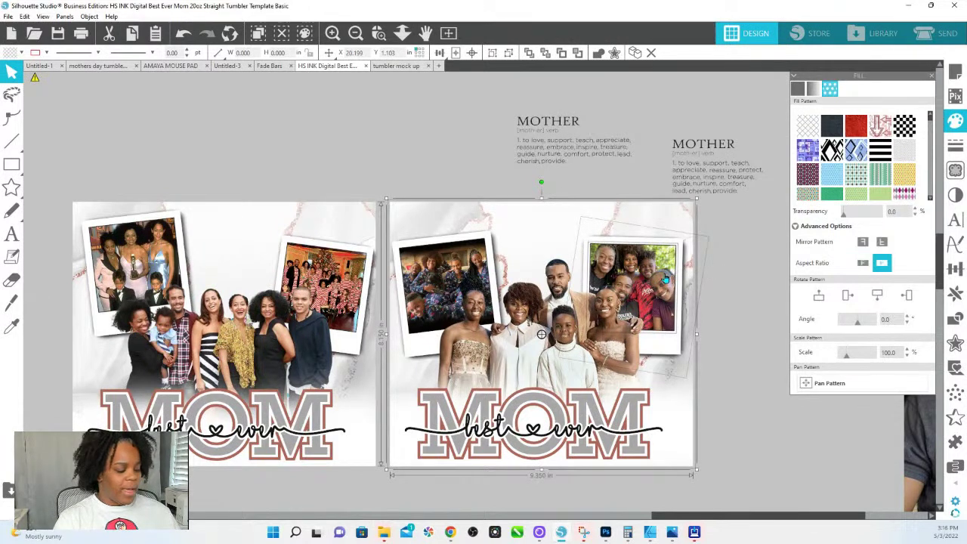
left_click(620, 247)
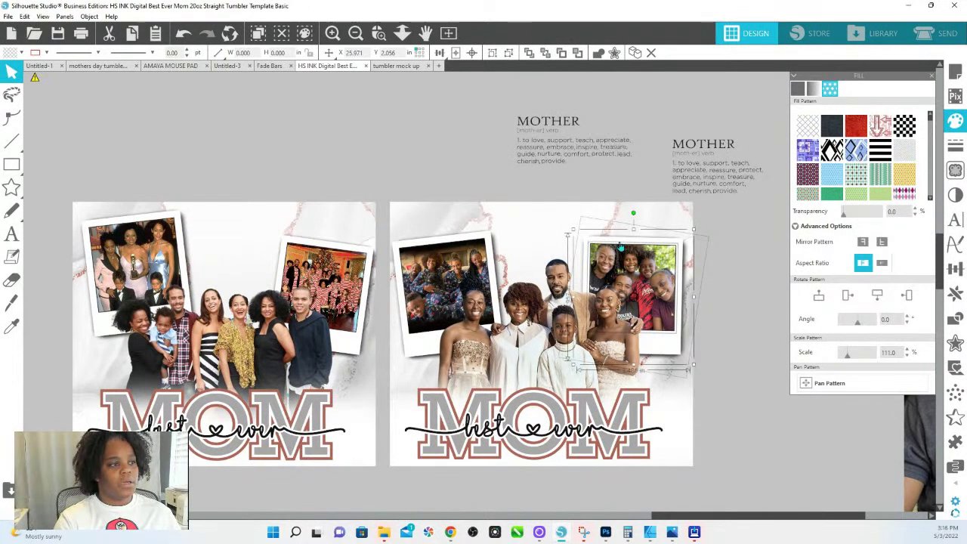
right_click(652, 264)
left_click(681, 399)
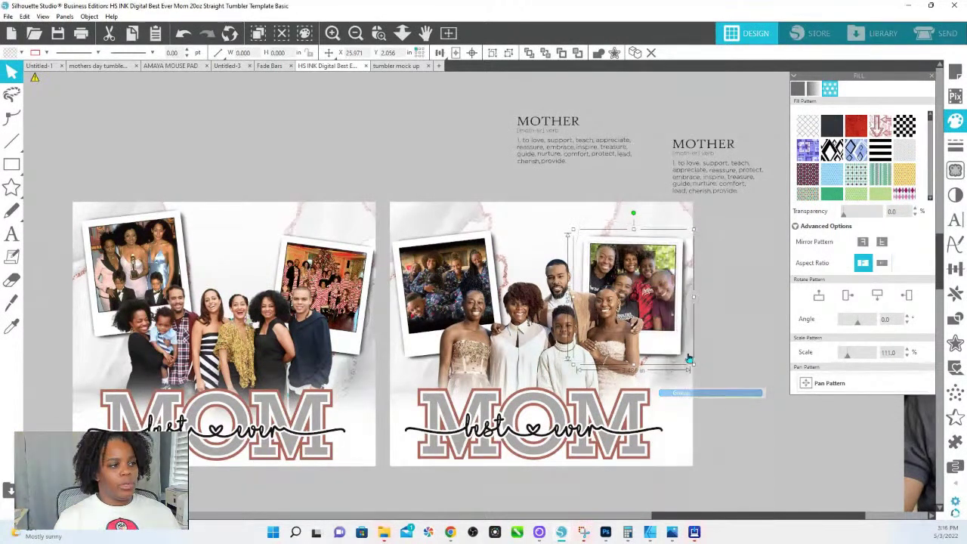
Move one MOTHER definition higher above the template and place the other between the two polaroids.
left_click(543, 127)
left_click_drag(542, 127, 531, 100)
left_click_drag(722, 151, 535, 227)
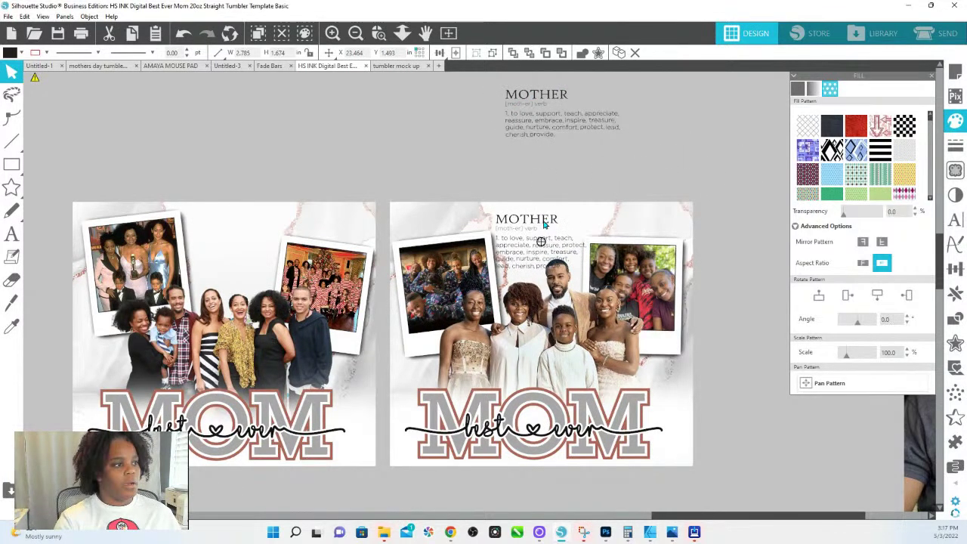
Send the background and MOTHER definition behind the polaroids and family cutout, and nudge the definition slightly upward.
left_click(533, 227)
right_click(533, 228)
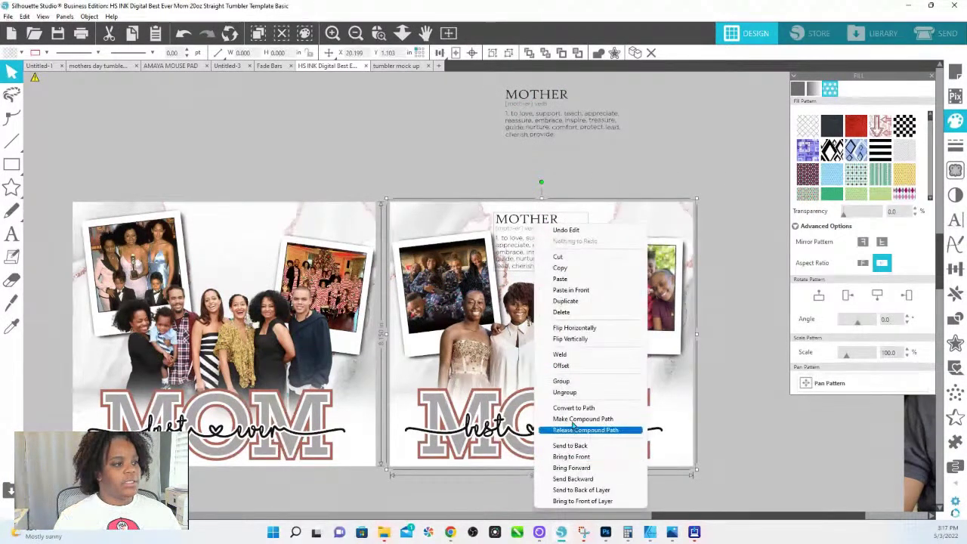
left_click(583, 447)
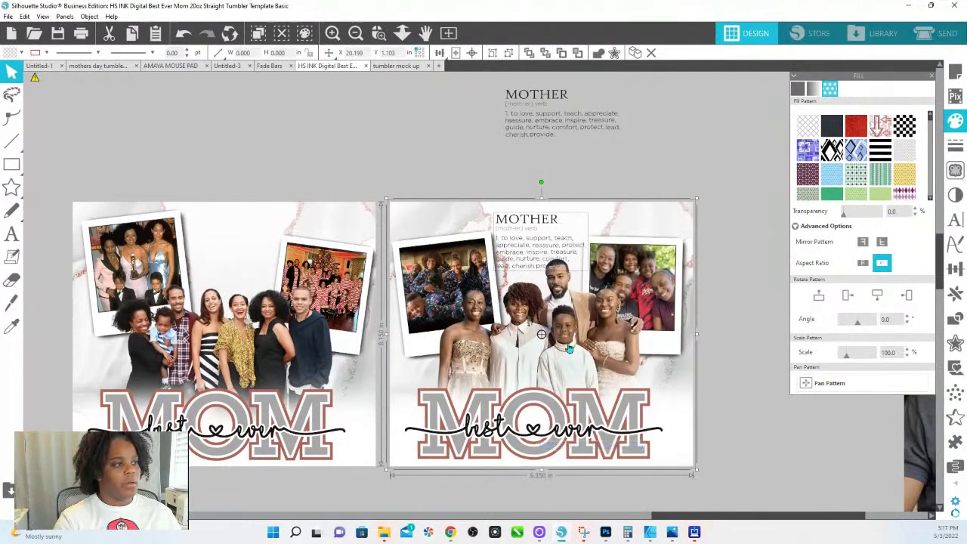
left_click(596, 177)
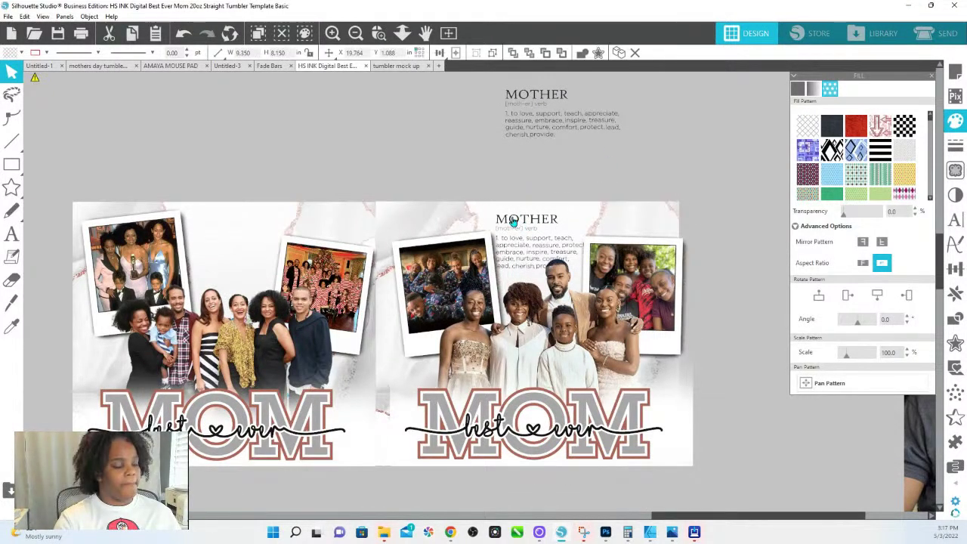
left_click_drag(531, 227, 531, 222)
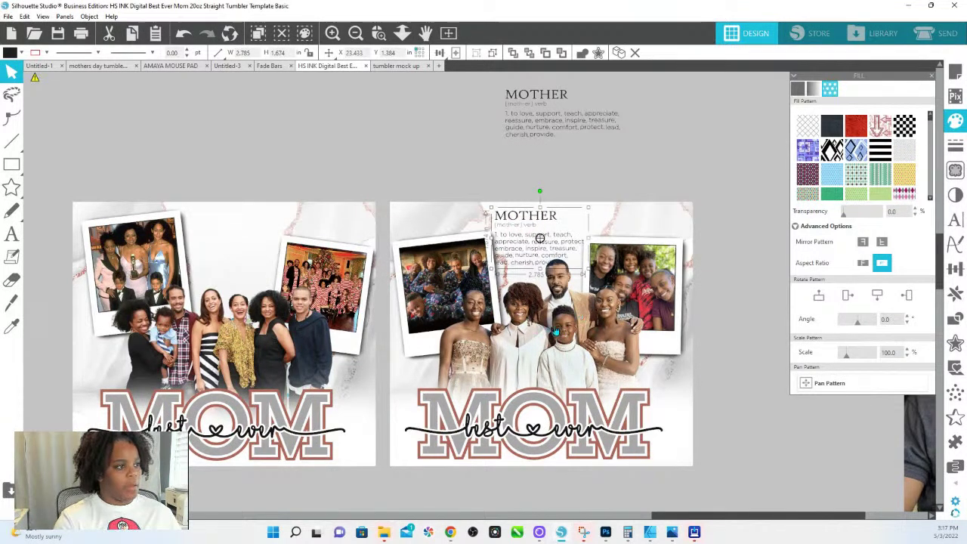
Scale the family cutout down to about 6.44 by 4.48 in and fine-tune the MOTHER definition's position above it.
left_click(585, 310)
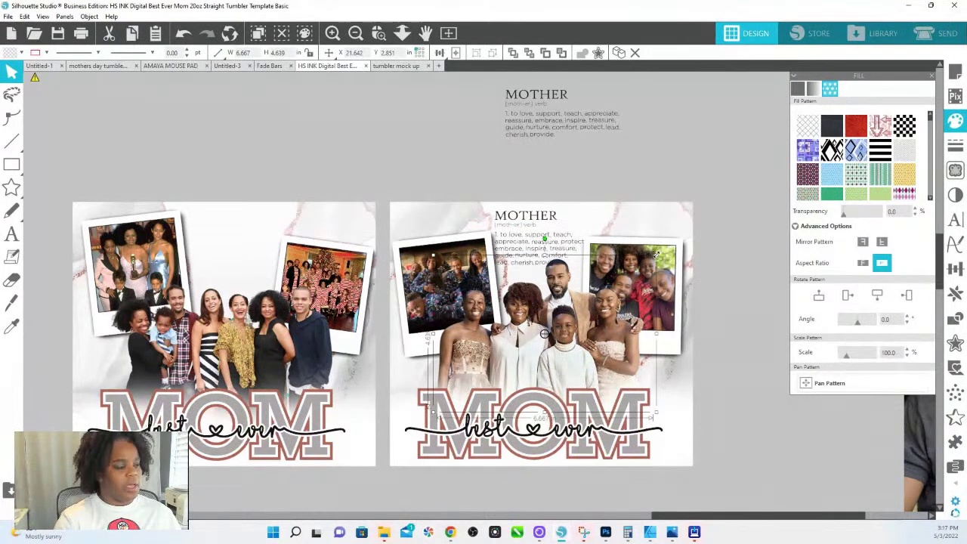
left_click_drag(655, 250, 653, 266)
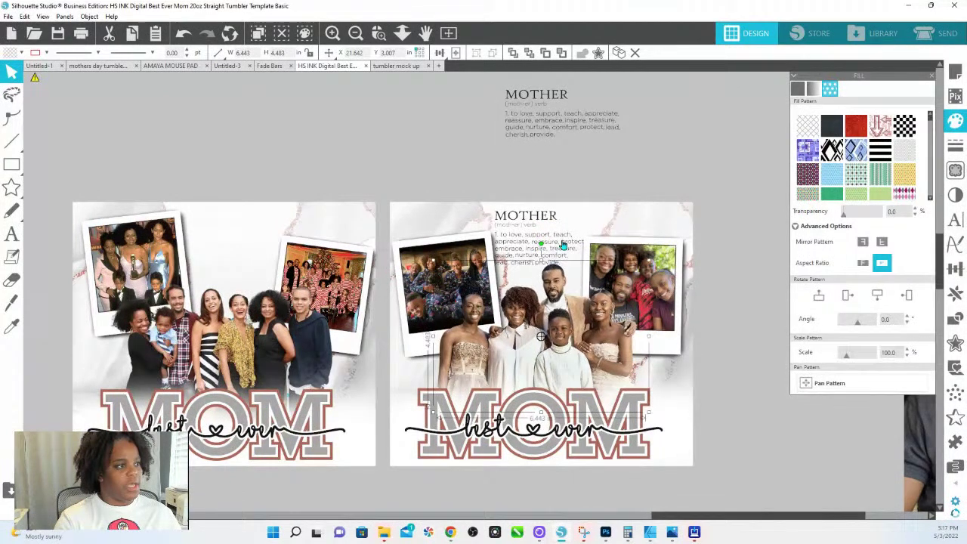
left_click(555, 217)
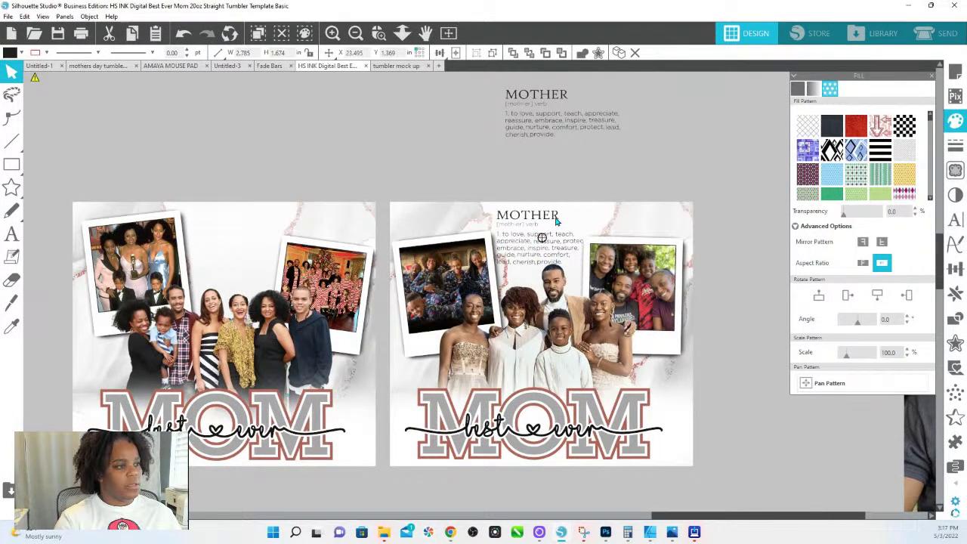
left_click_drag(555, 220, 554, 222)
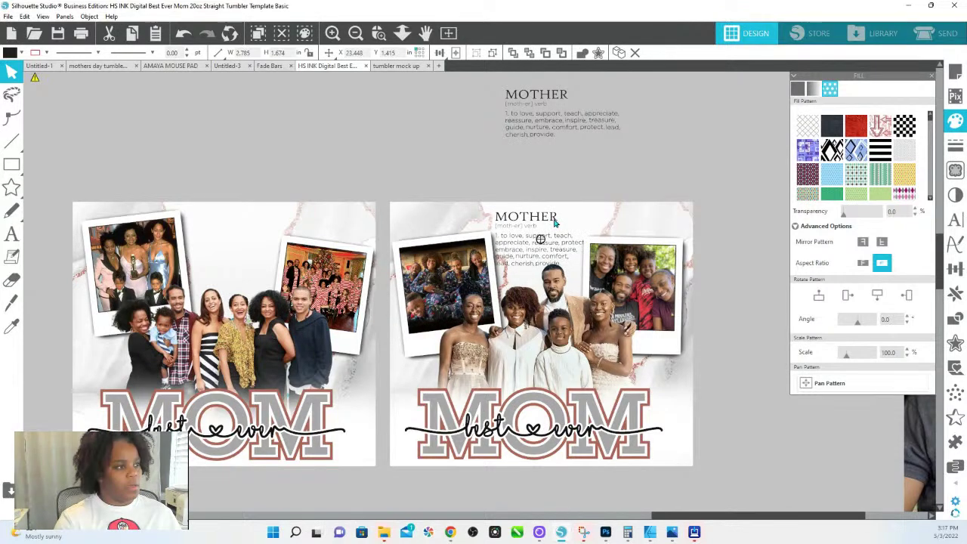
Lower the outdoor-photo polaroid and tilt it slightly clockwise, and nudge the pajama polaroid slightly lower.
left_click_drag(648, 270, 649, 280)
left_click_drag(634, 220, 637, 227)
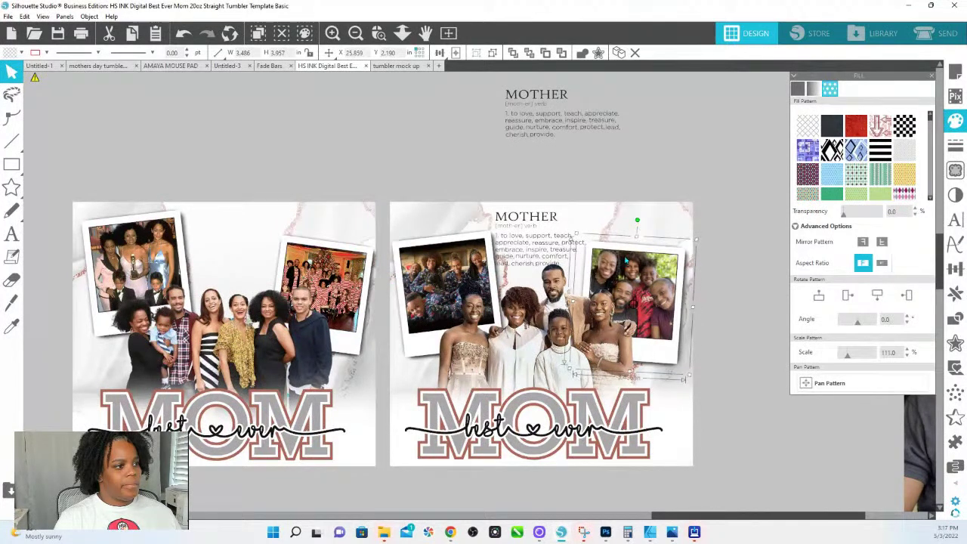
left_click(427, 174)
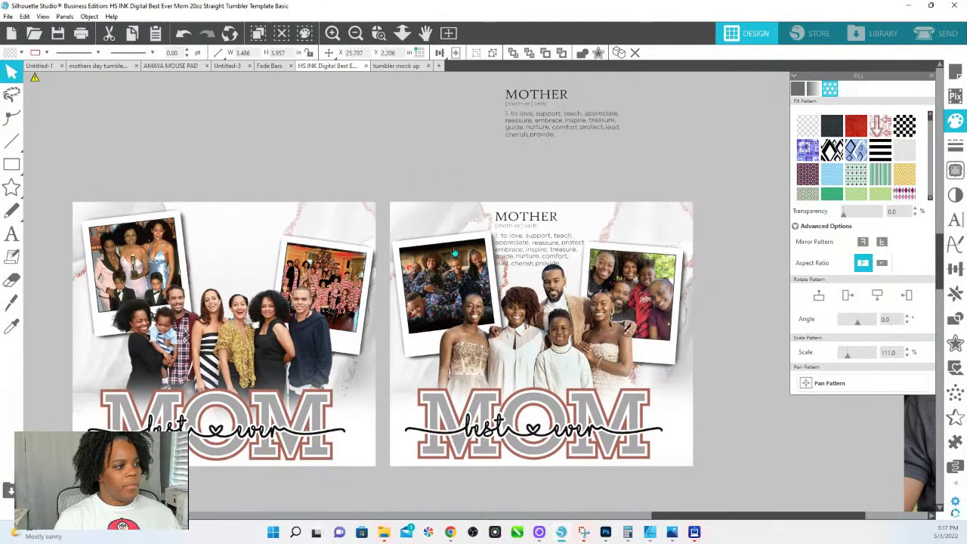
left_click(454, 294)
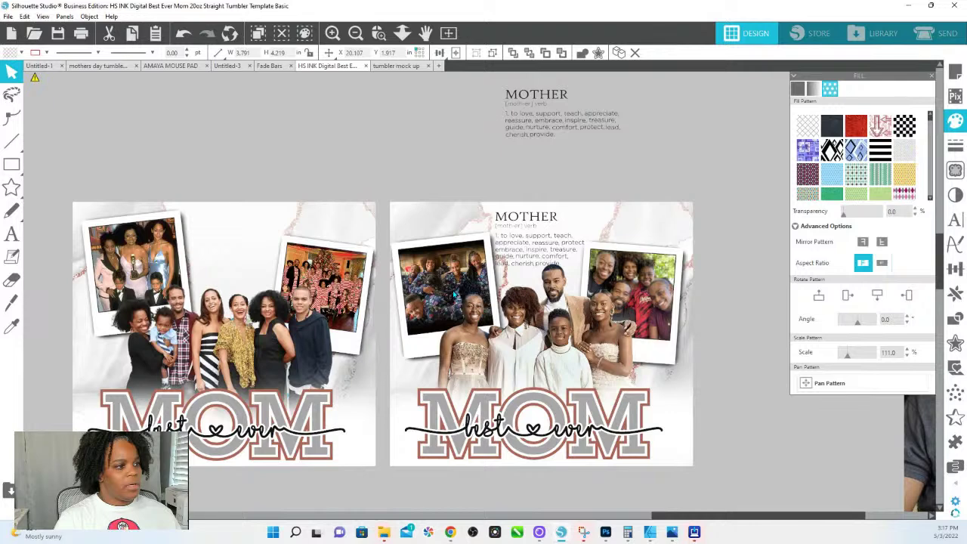
key("Escape")
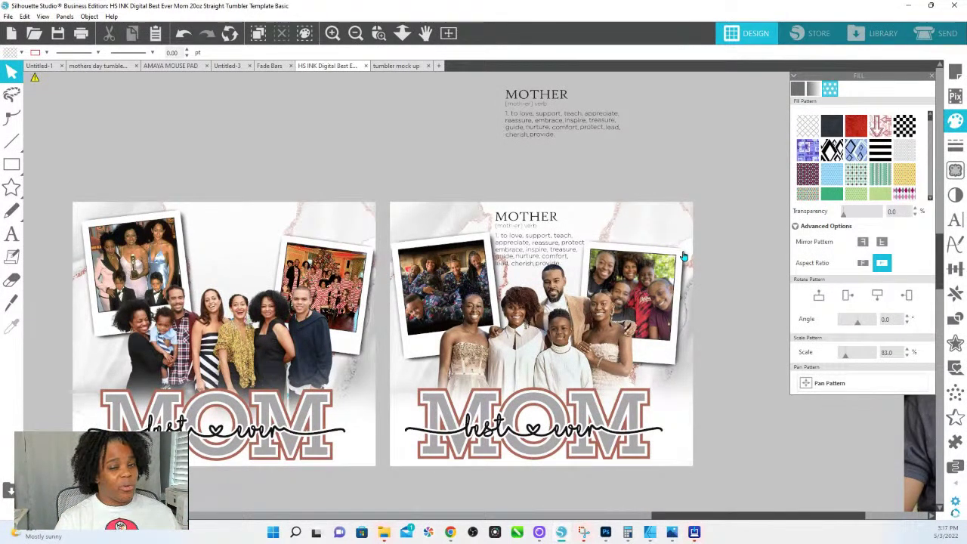
left_click(473, 294)
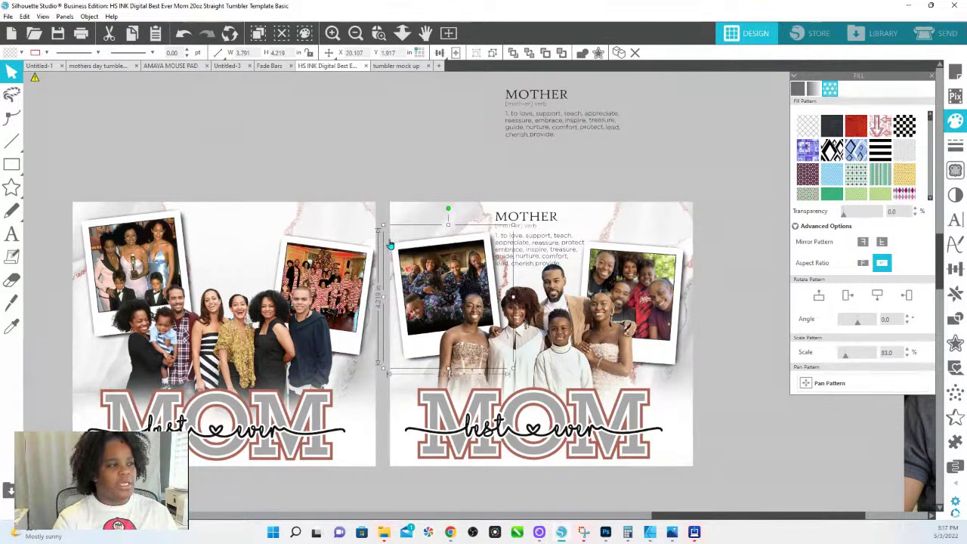
Scale the pajama polaroid to about 3.62 by 4.03 in and shrink the outdoor-photo polaroid slightly, nudging the pajama one slightly up.
left_click_drag(382, 225, 390, 234)
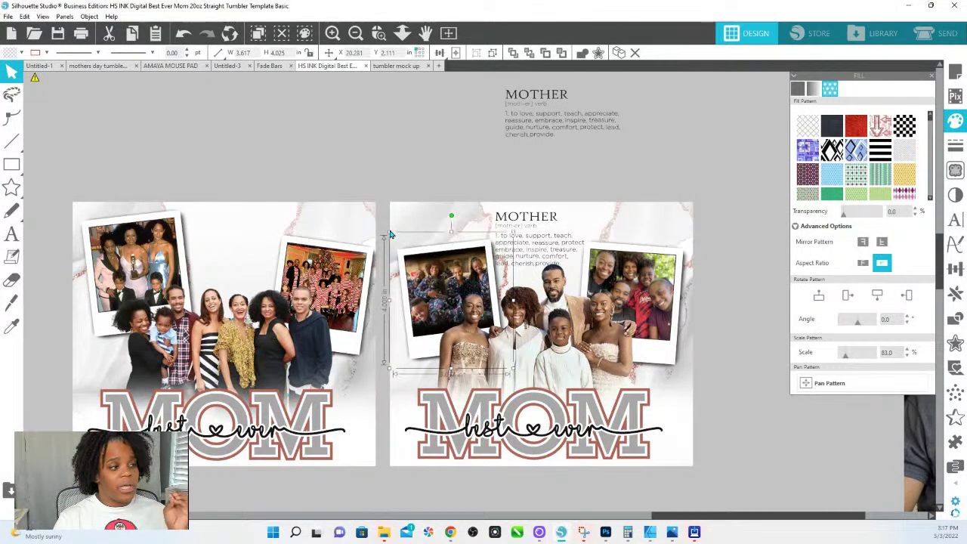
left_click(680, 261)
left_click_drag(694, 239, 686, 247)
left_click_drag(461, 286, 457, 283)
key("Escape")
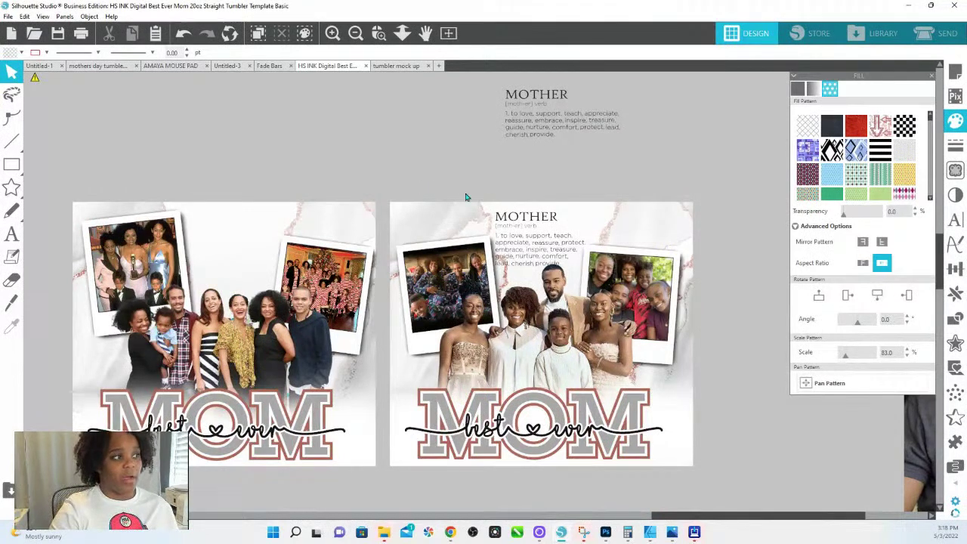
Move the spare MOTHER definition above the original template and place a copy of the whole new design above the new one.
left_click(563, 98)
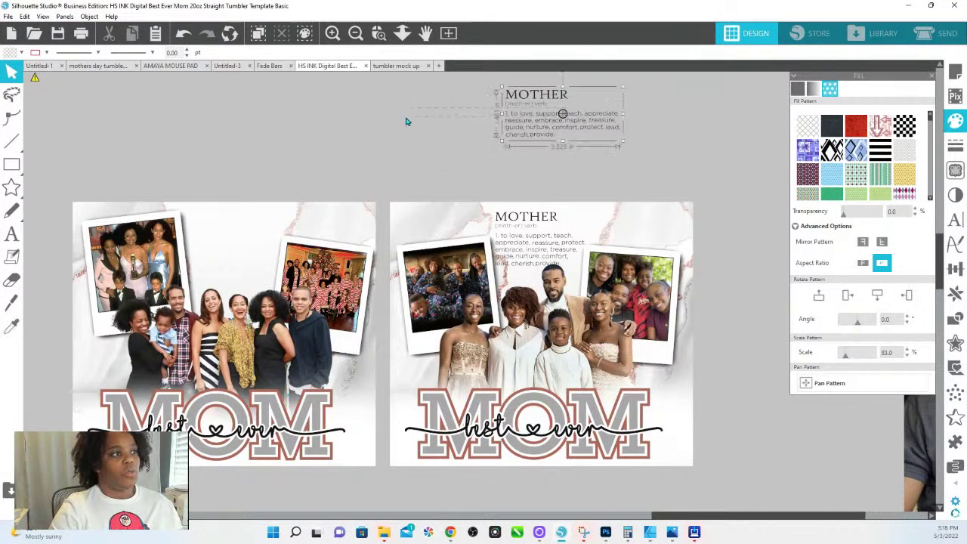
left_click_drag(573, 91, 208, 107)
left_click_drag(398, 157, 677, 481)
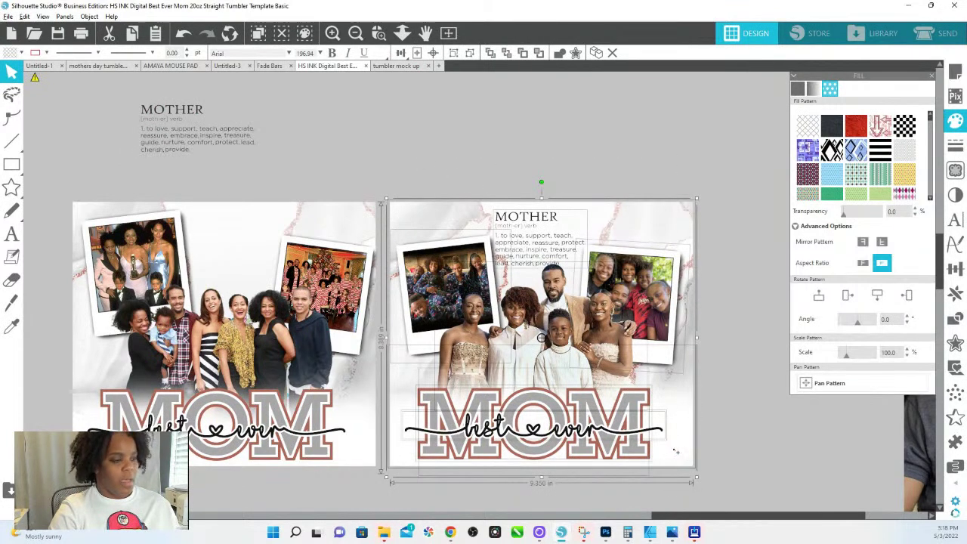
key("ctrl+v")
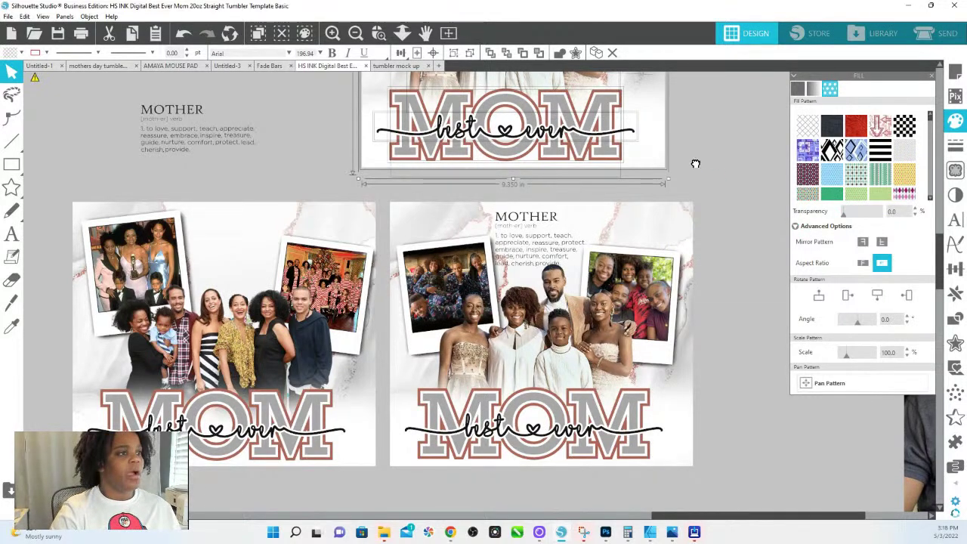
key("space")
left_click_drag(695, 162, 631, 152)
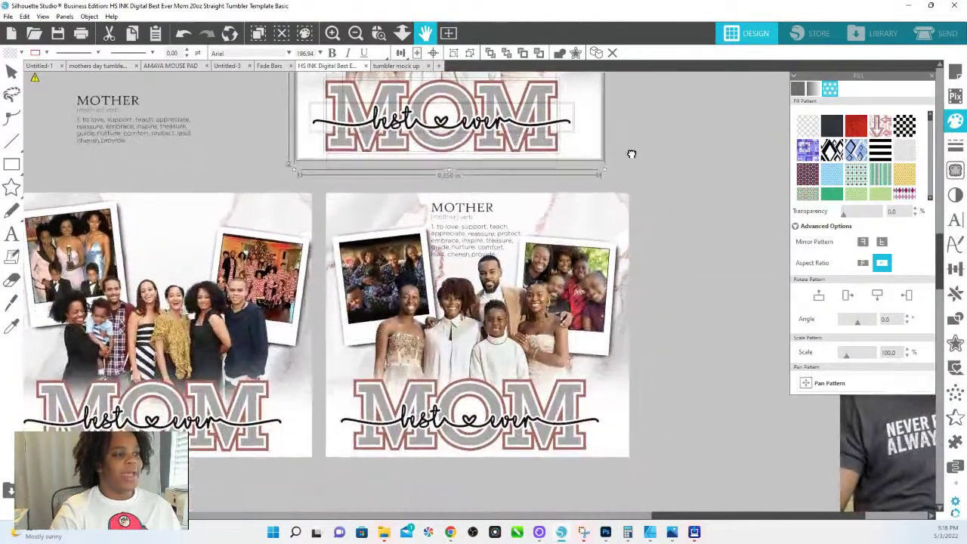
Ungroup the lower new design's marble background and move its pale translucent overlay below the design.
left_click(614, 216)
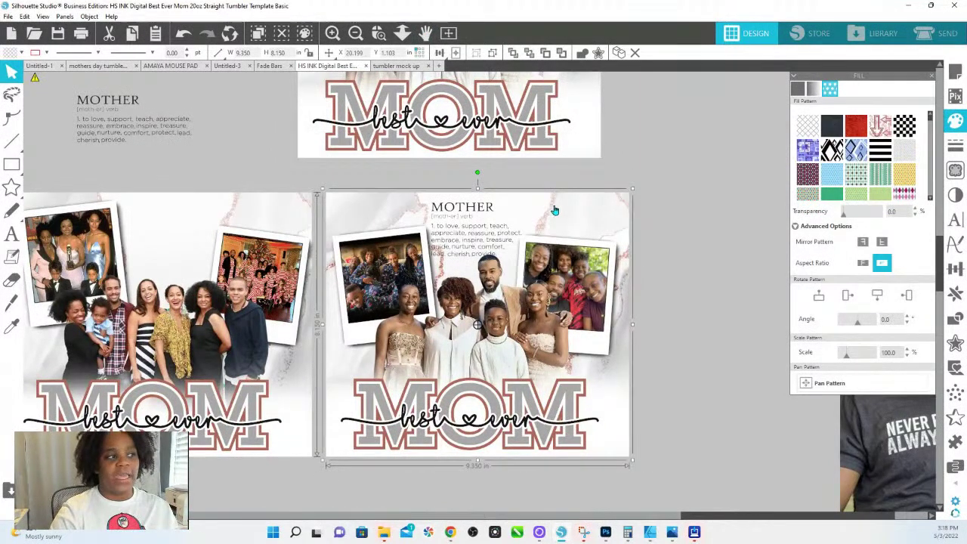
right_click(530, 206)
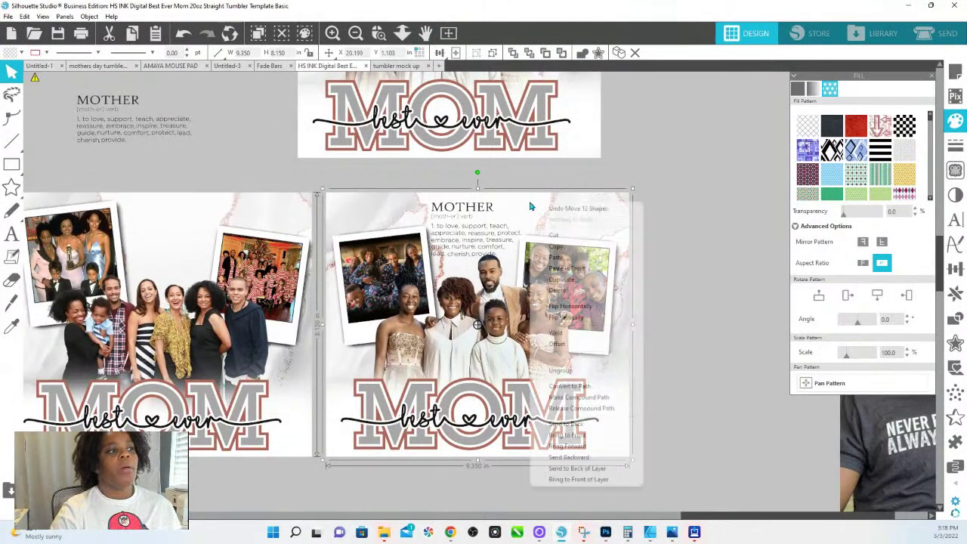
left_click(562, 370)
left_click(675, 211)
left_click_drag(607, 216, 729, 492)
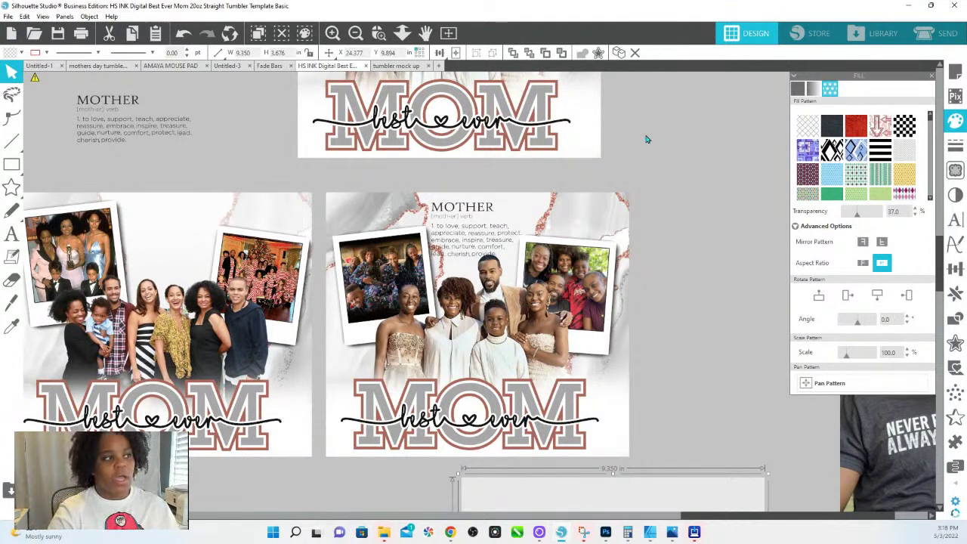
Try 0% transparency on the grouped marble background of the upper design copy.
left_click(378, 33)
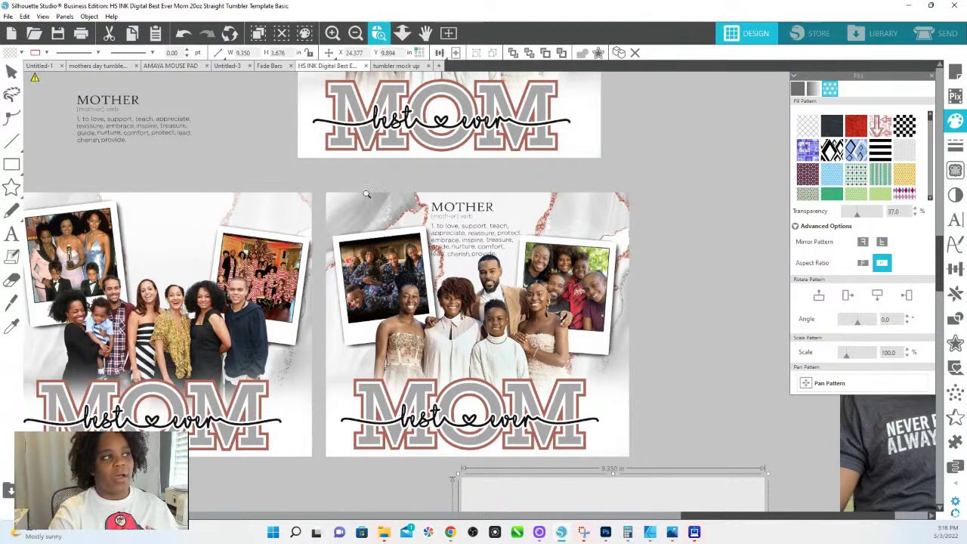
left_click(641, 323)
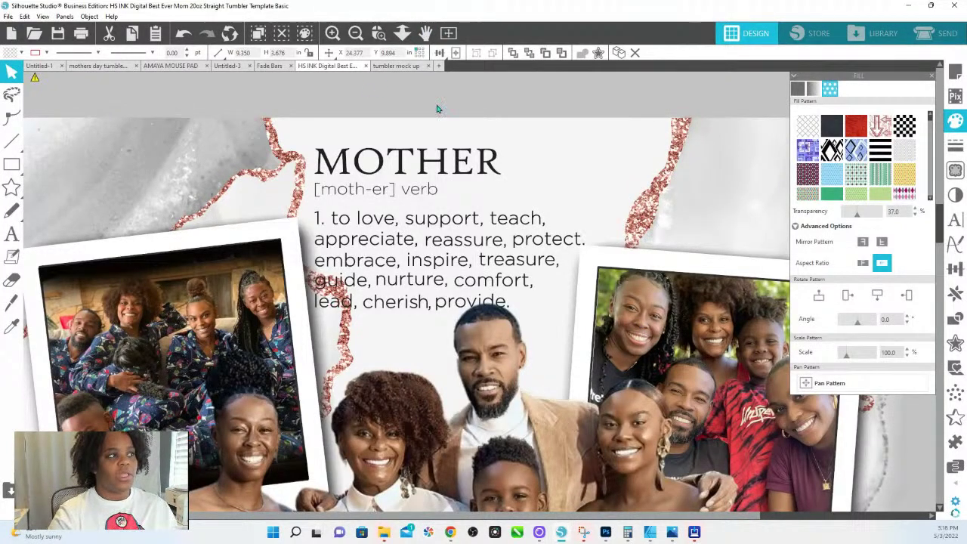
scroll(438, 106, "up", 3)
scroll(348, 242, "up", 5)
scroll(348, 242, "down", 10)
scroll(346, 237, "up", 2)
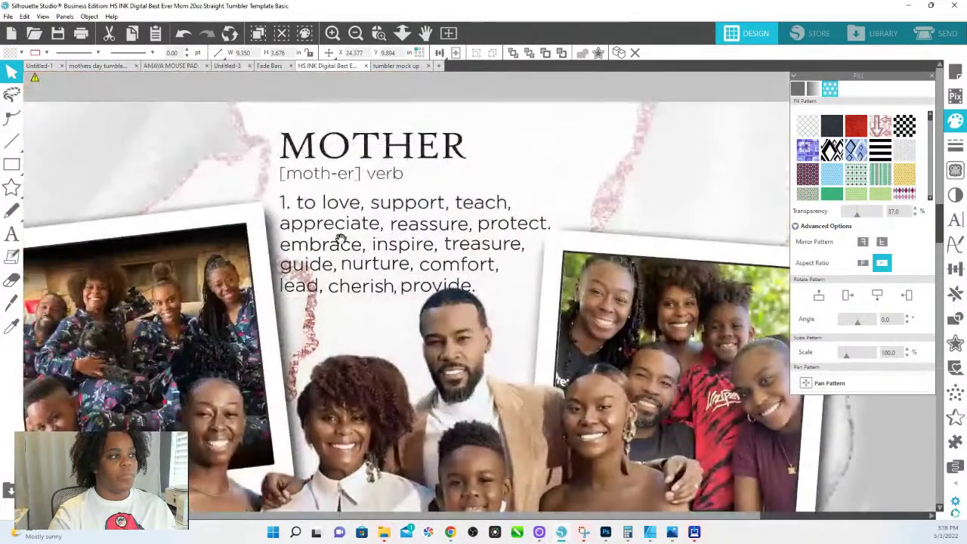
left_click(715, 175)
left_click(848, 295)
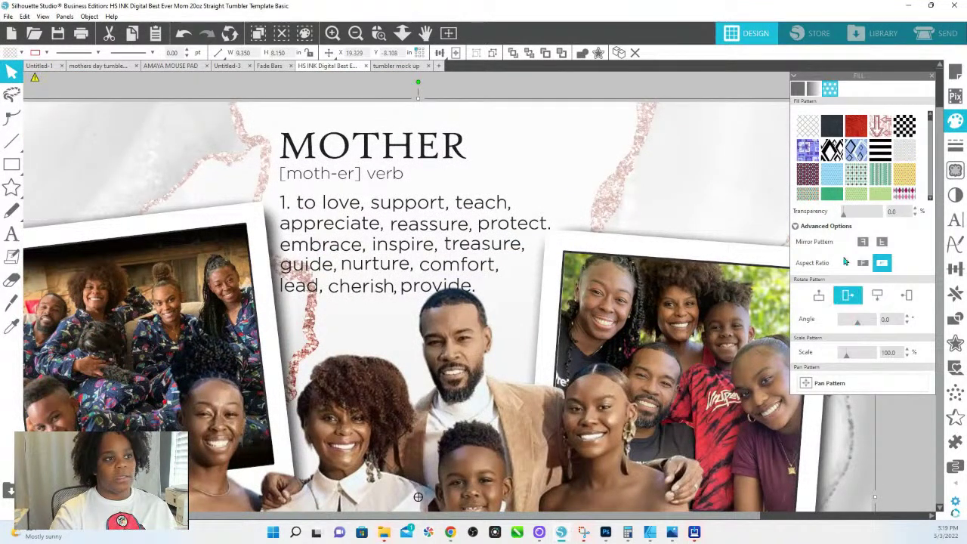
left_click_drag(844, 213, 767, 221)
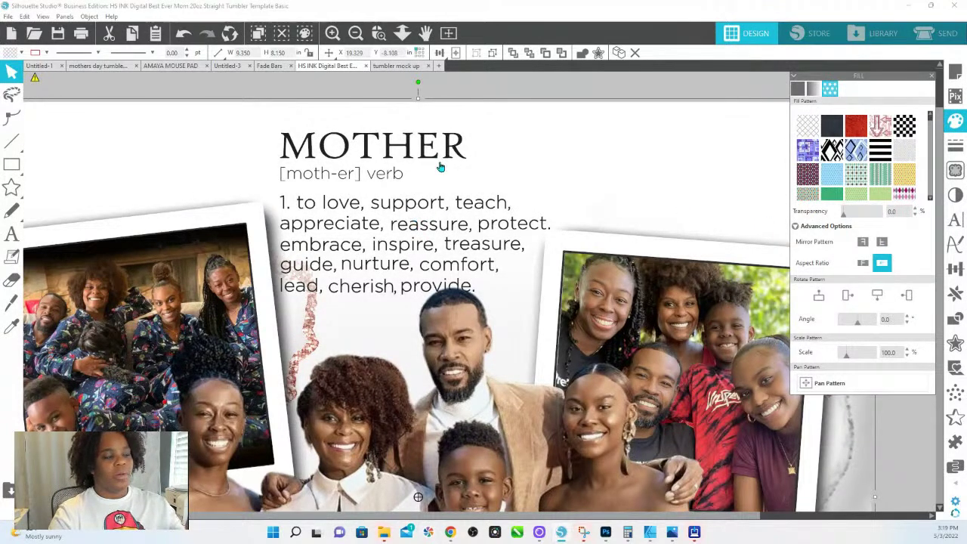
Ungroup the upper design's background and set the transparency of its pale overlay to 26%.
left_click(402, 33)
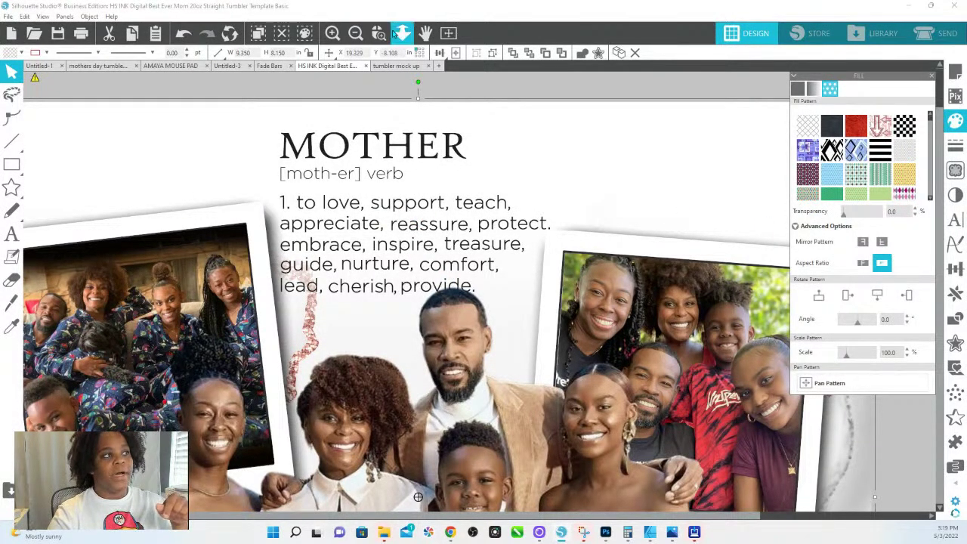
left_click_drag(352, 237, 340, 160)
left_click(358, 177)
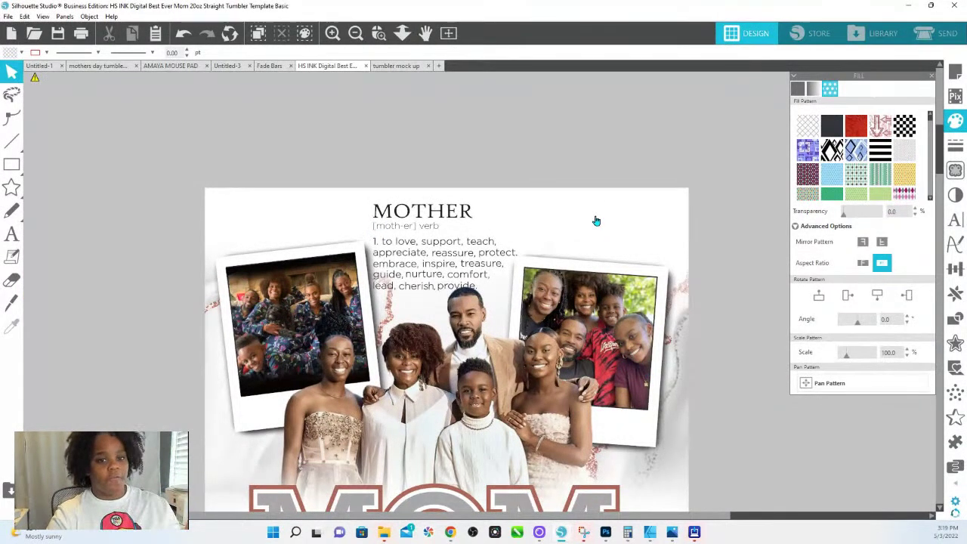
scroll(596, 221, "down", 1)
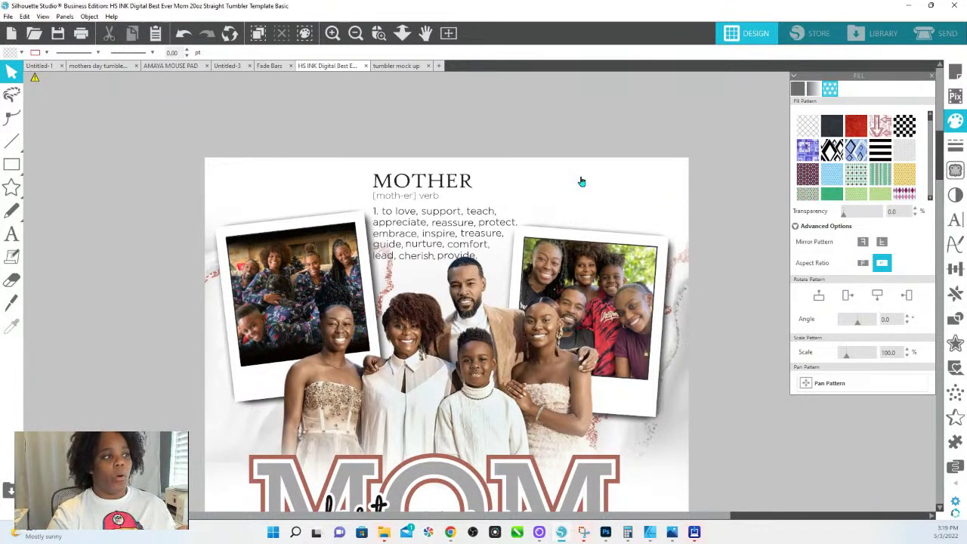
scroll(579, 166, "down", 1)
left_click(578, 139)
right_click(580, 136)
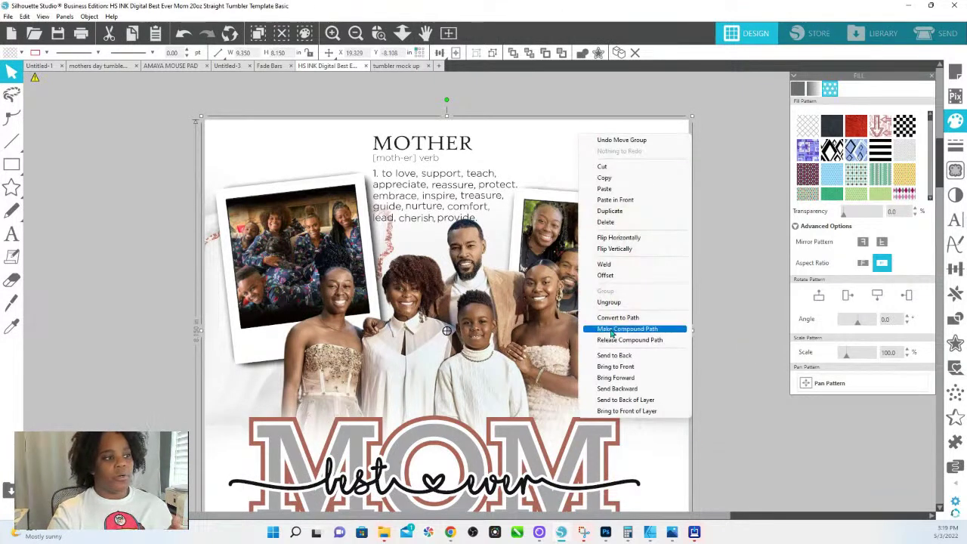
left_click(609, 302)
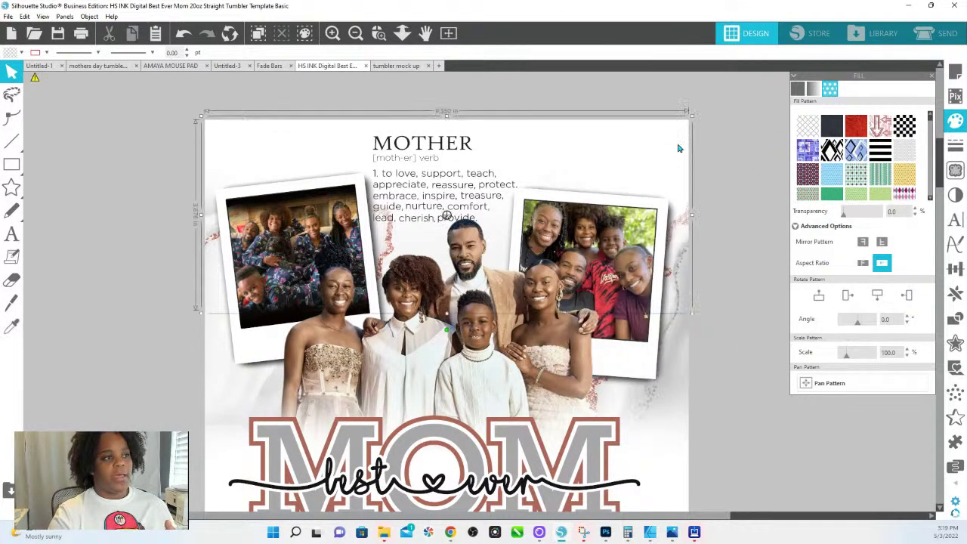
left_click_drag(844, 214, 862, 217)
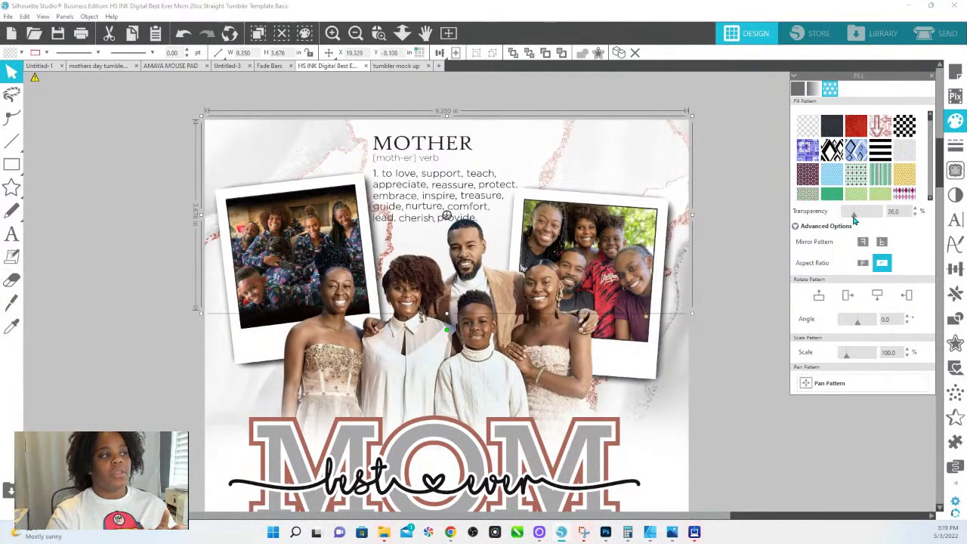
left_click_drag(855, 219, 853, 218)
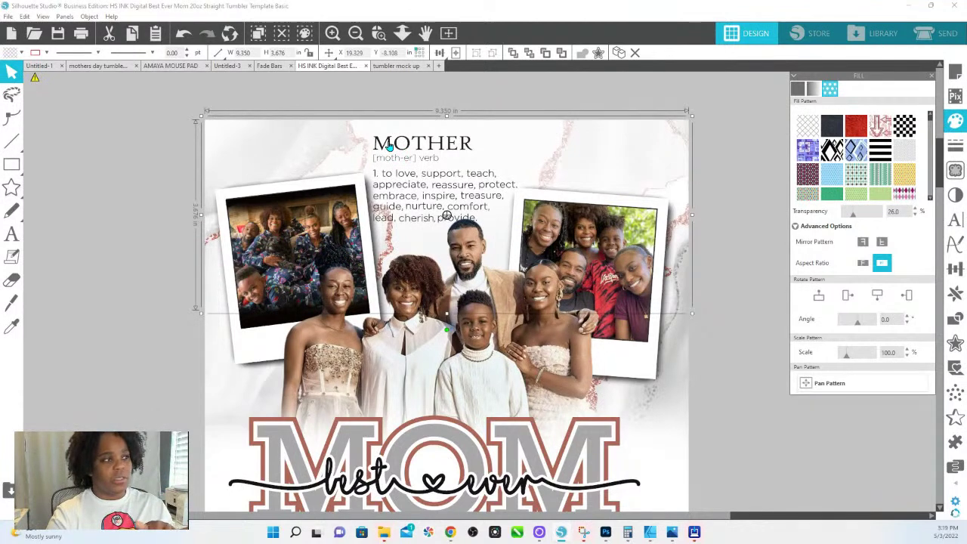
Remove the pale overlay from the upper design's background and shift the MOTHER definition slightly up and to the right.
left_click_drag(389, 146, 407, 137)
left_click(11, 117)
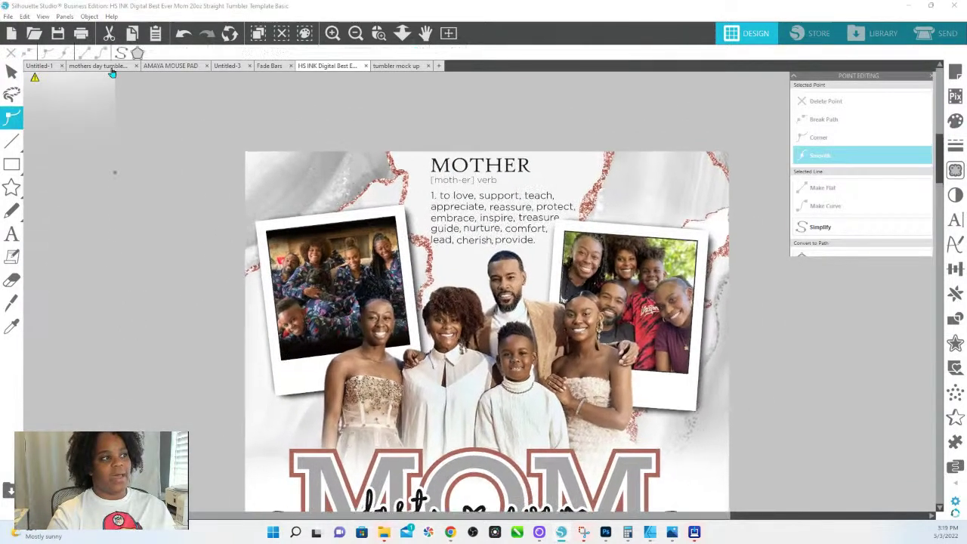
scroll(491, 175, "down", 3)
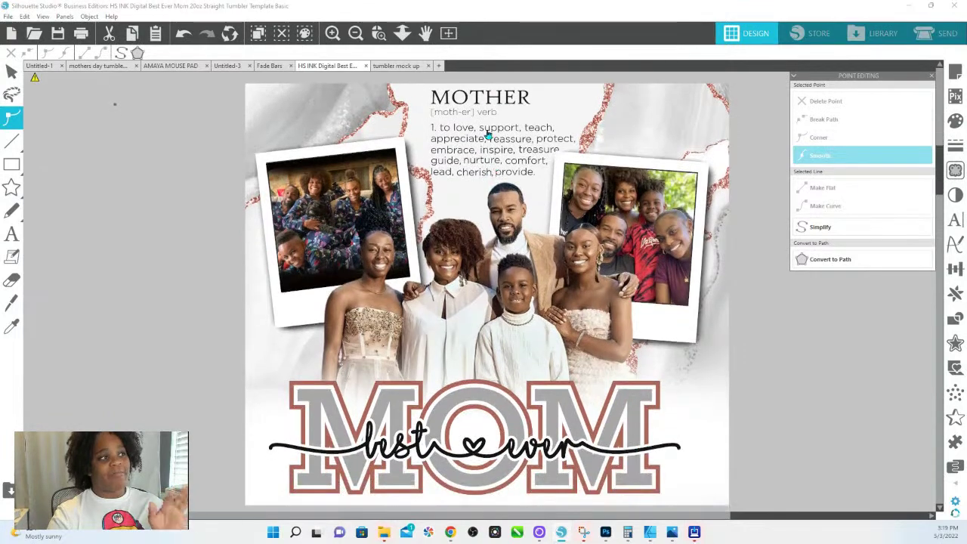
scroll(536, 279, "down", 2)
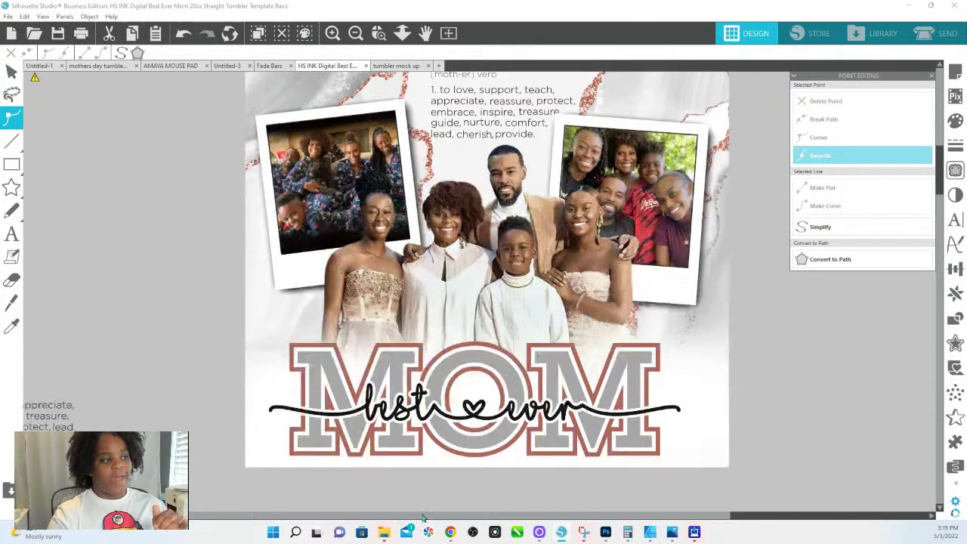
left_click(476, 140)
scroll(490, 123, "up", 2)
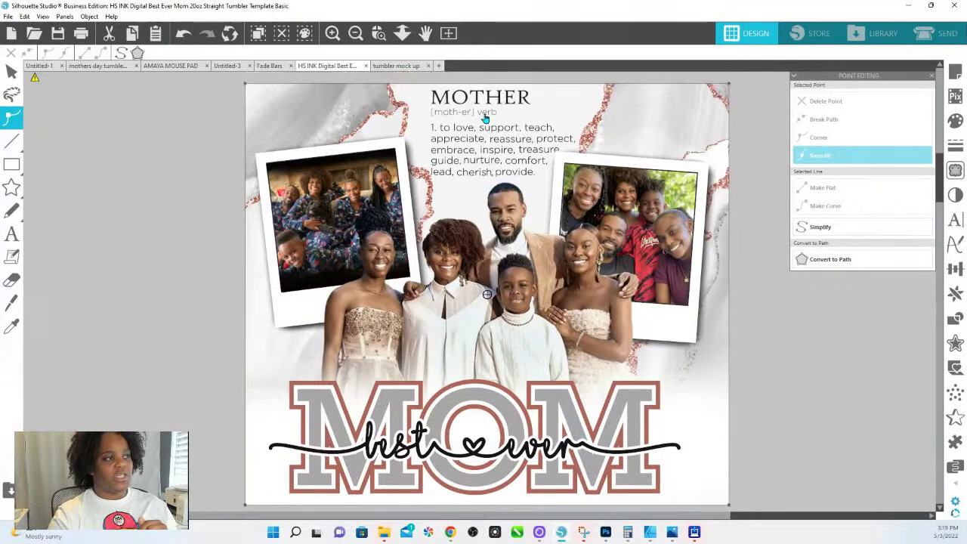
Scale the MOTHER definition down slightly and set it a little lower between the two polaroids.
left_click(499, 101)
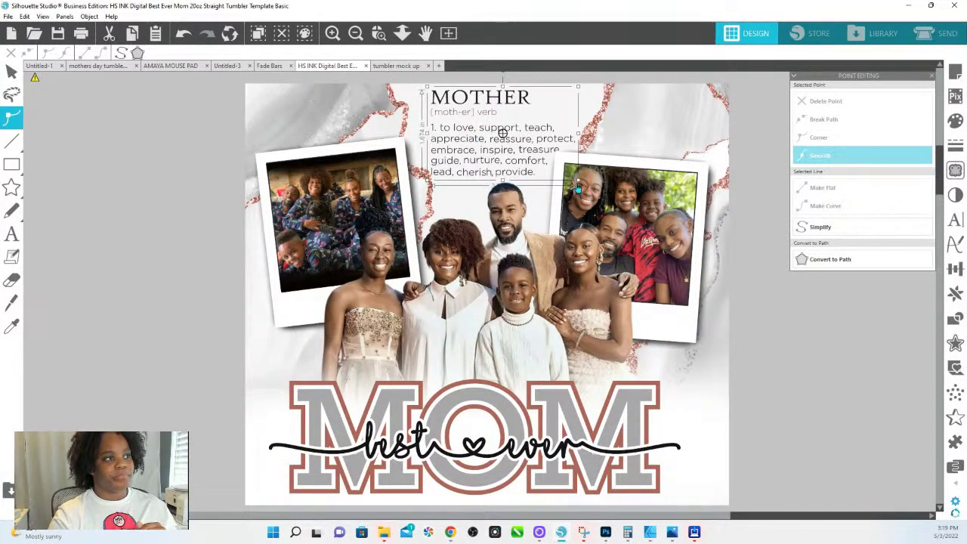
left_click_drag(579, 183, 536, 171)
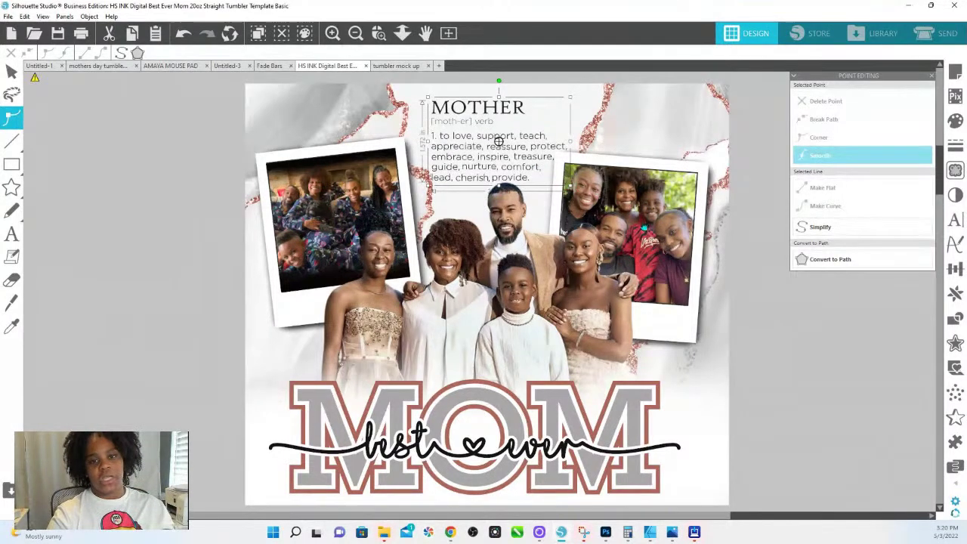
left_click(762, 308)
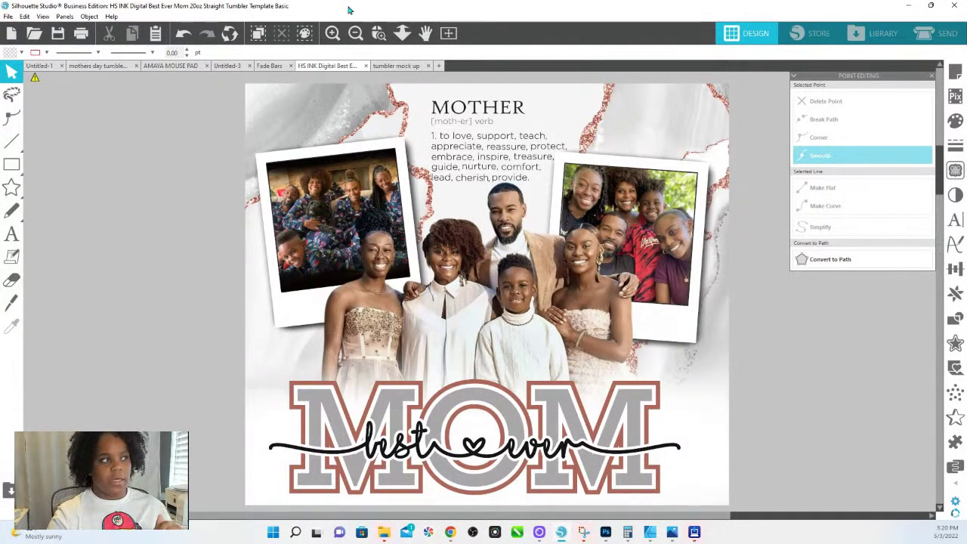
scroll(537, 287, "down", 3)
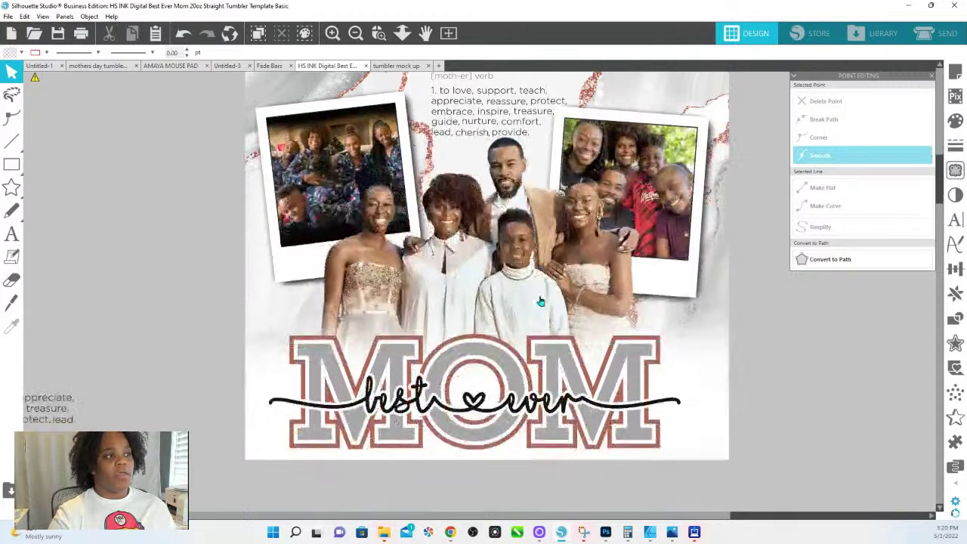
scroll(537, 287, "up", 2)
scroll(536, 278, "up", 1)
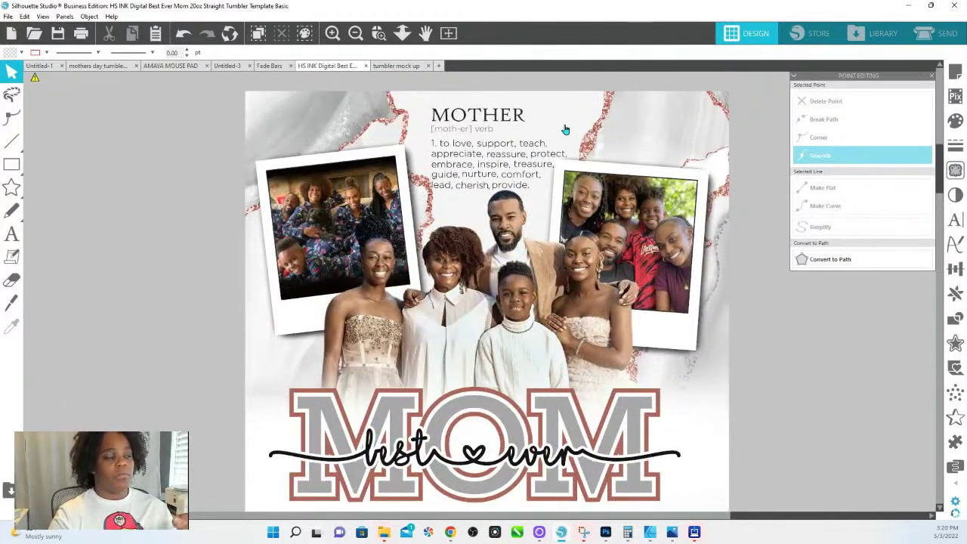
Try the tartan_013 pattern as the upper design's background fill, and replace it with an orange-brown wood-grain pattern.
left_click(724, 138)
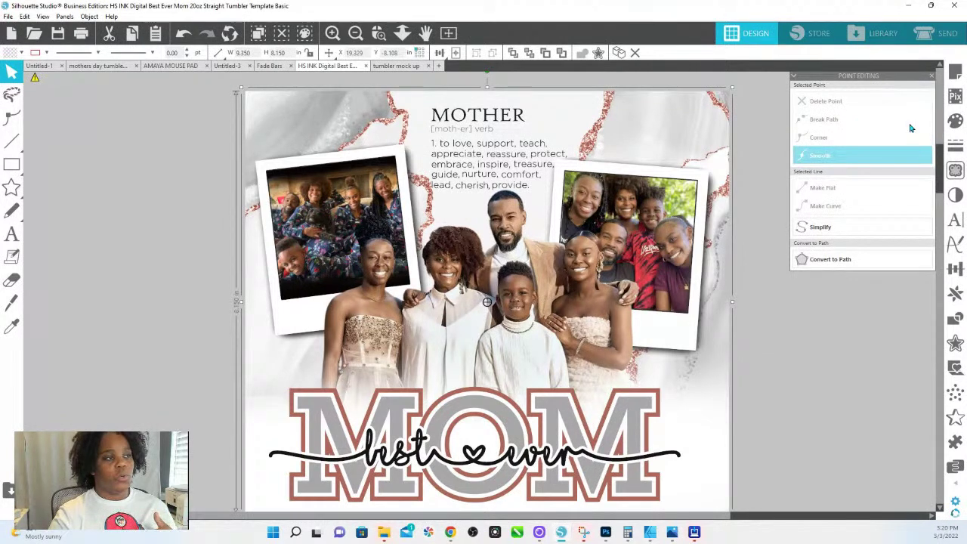
left_click(957, 122)
left_click(830, 89)
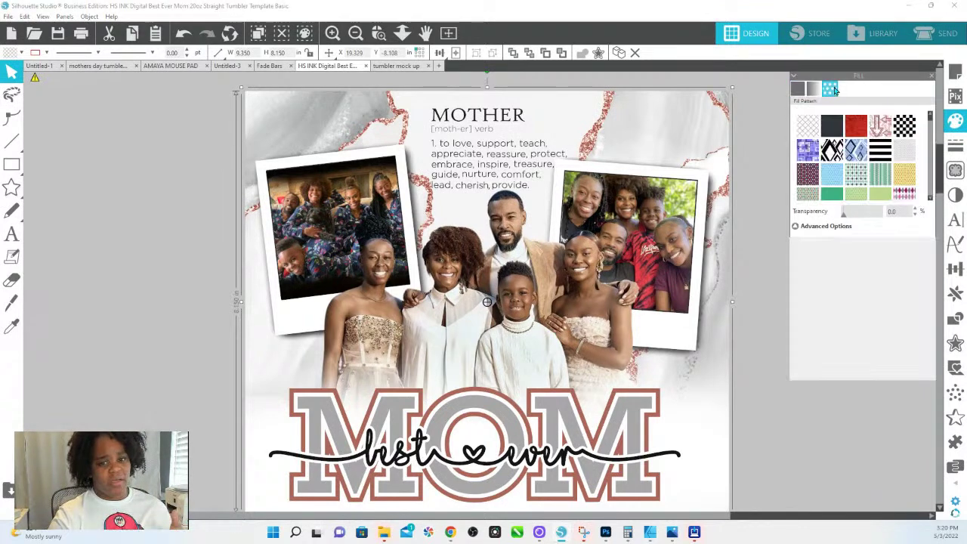
scroll(911, 194, "down", 3)
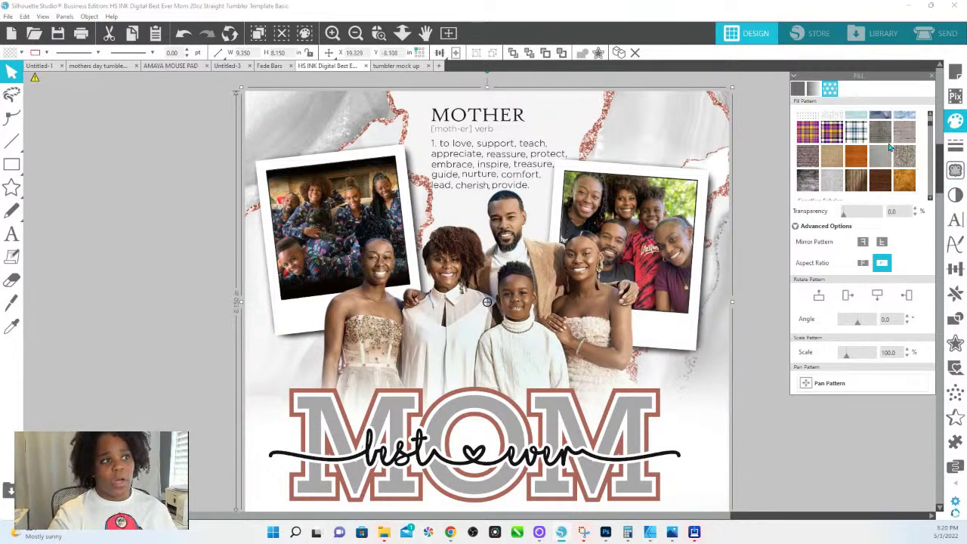
left_click(807, 135)
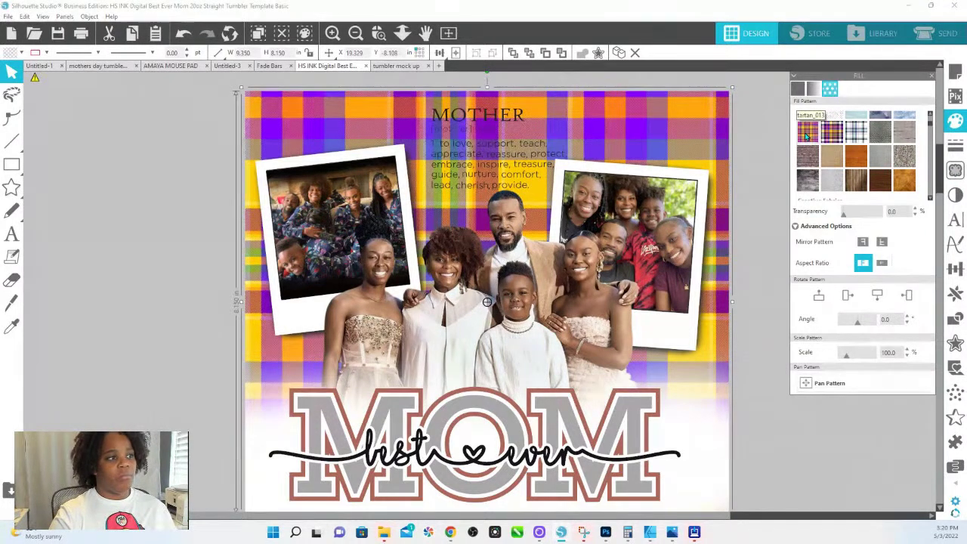
left_click(857, 179)
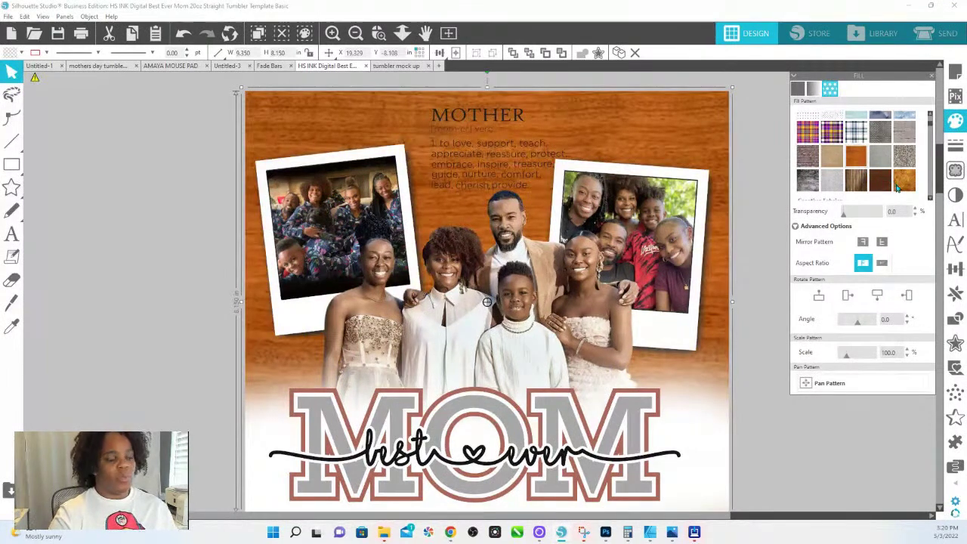
Try the blue cloudy-sky pattern and the purple swirl pattern with gold dots as the upper design's background fill.
left_click(903, 179)
left_click(907, 120)
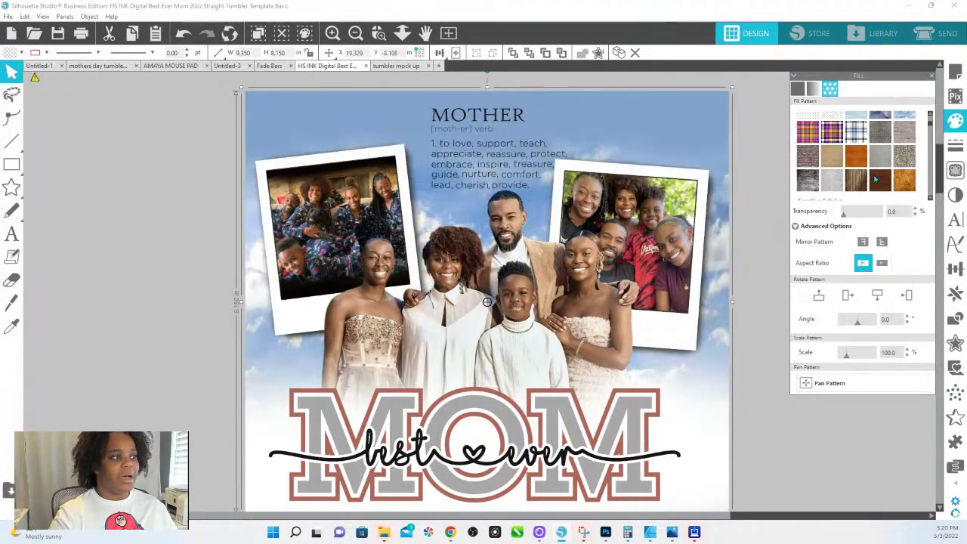
scroll(875, 178, "down", 3)
left_click(835, 188)
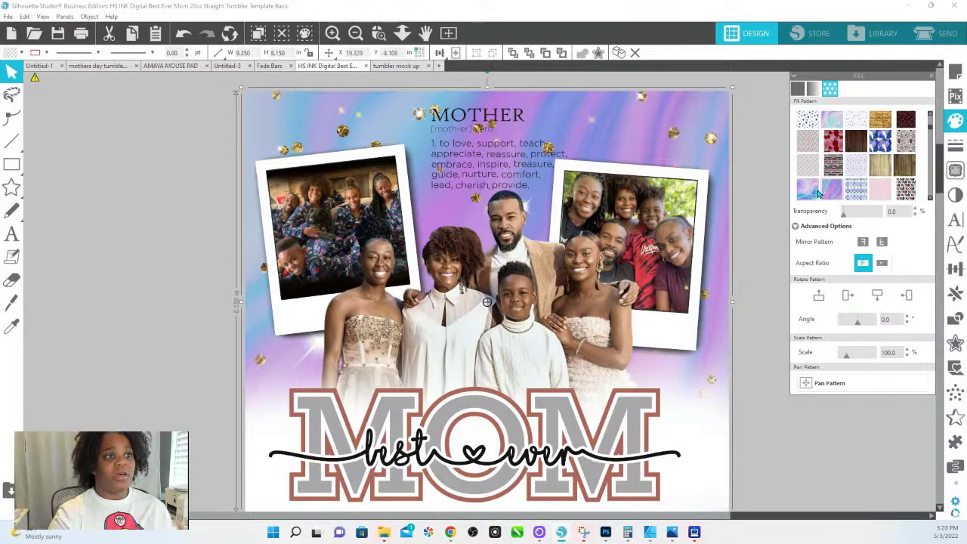
Compare the purple swirl with neighbouring patterns and fill the upper design's background with the blue-purple interlocking-circles pattern.
left_click(859, 194)
left_click(869, 194)
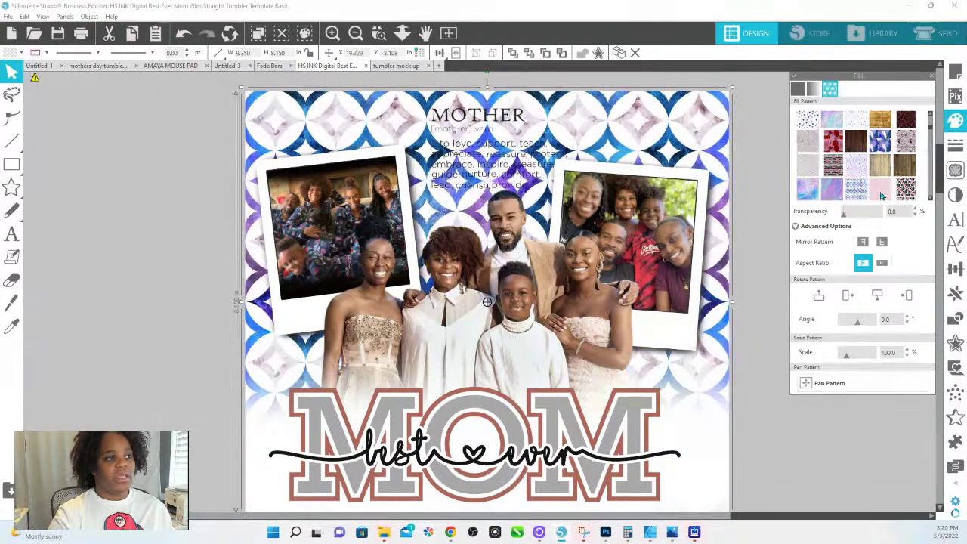
left_click(883, 195)
left_click(841, 196)
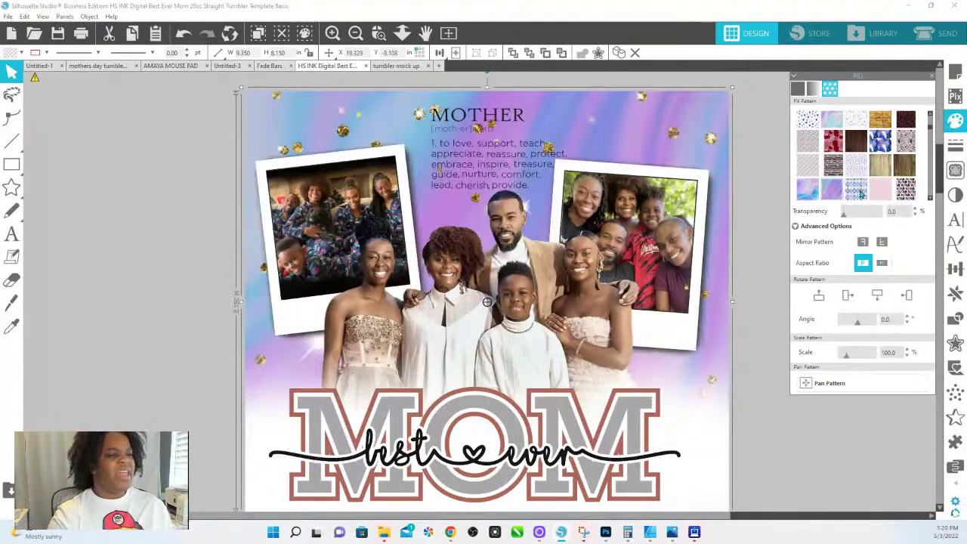
left_click(859, 194)
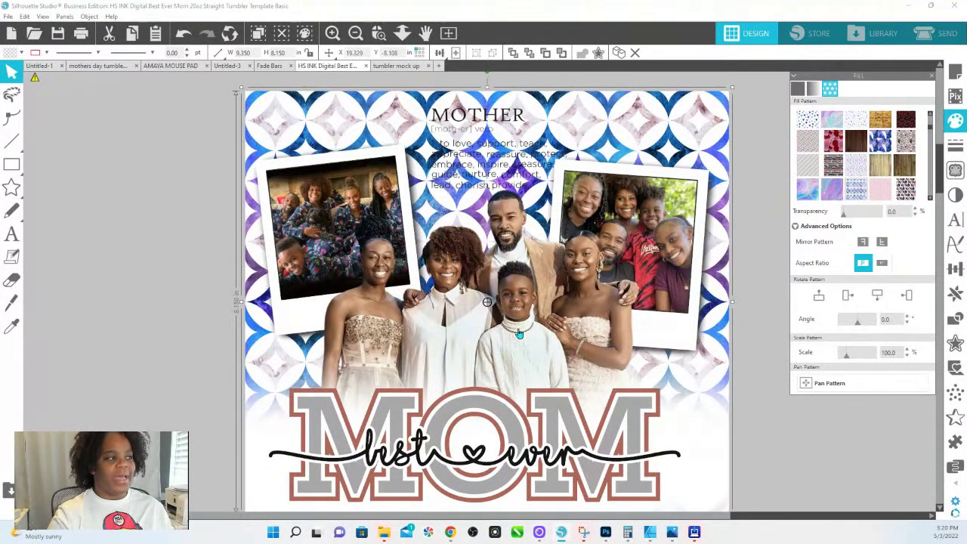
Try placing the pale gradient overlay over the upper design's patterned background.
left_click(402, 33)
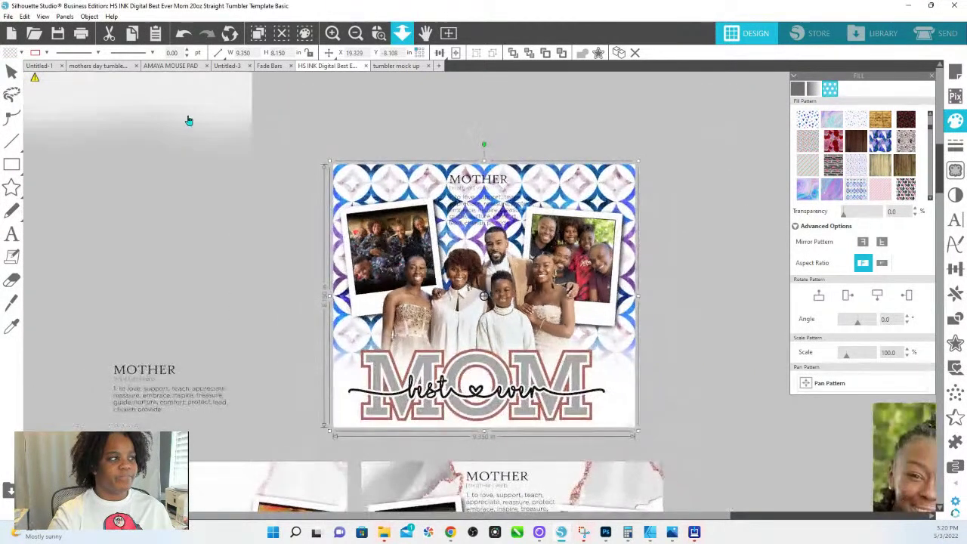
left_click(204, 112)
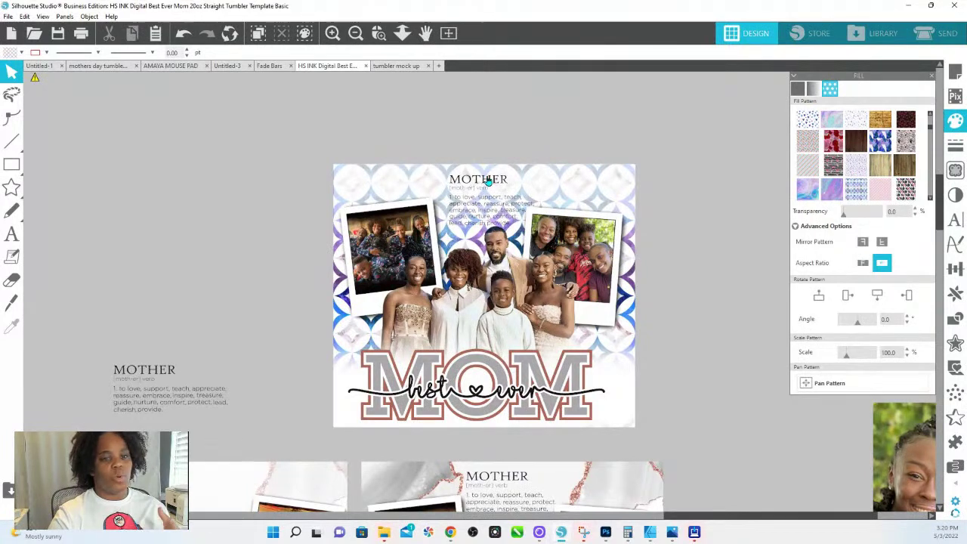
left_click(402, 33)
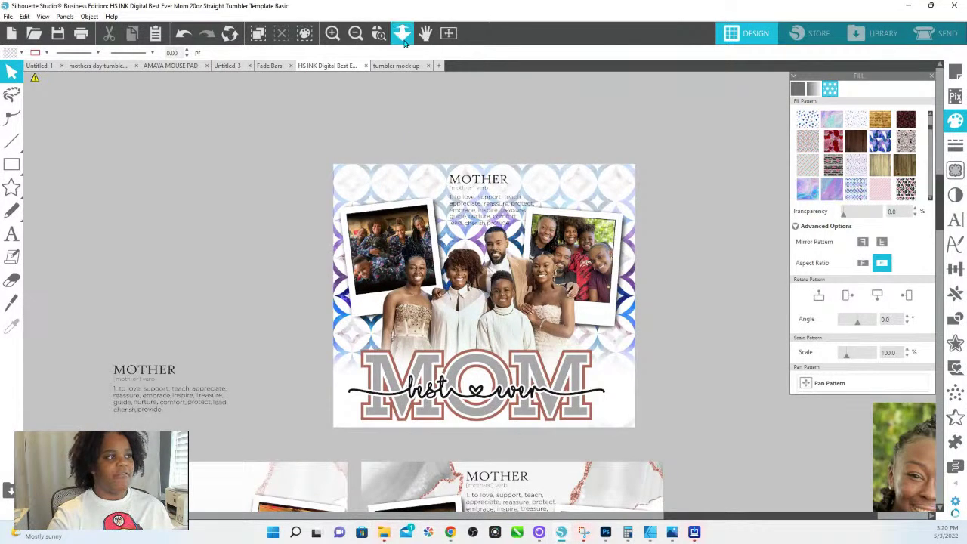
left_click_drag(370, 108, 397, 142)
left_click(379, 32)
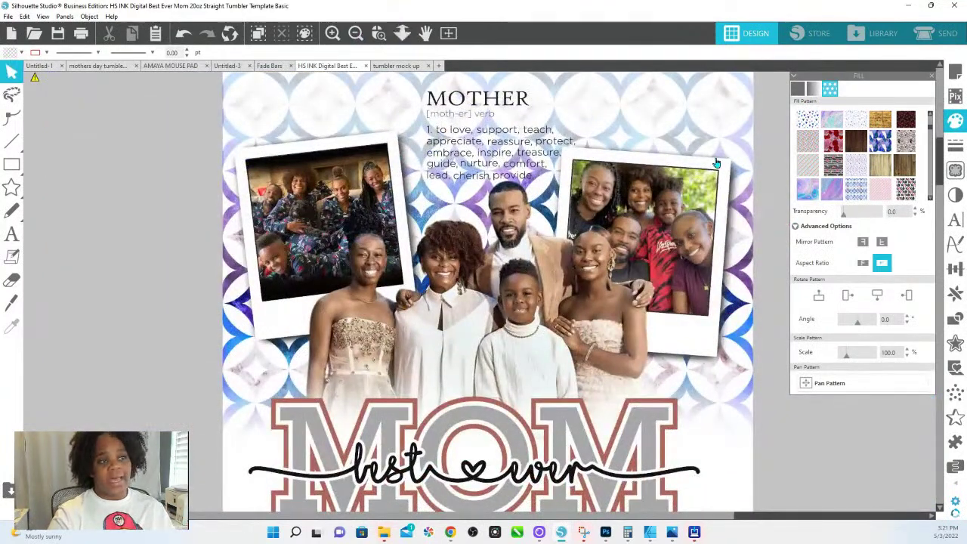
scroll(688, 193, "up", 2)
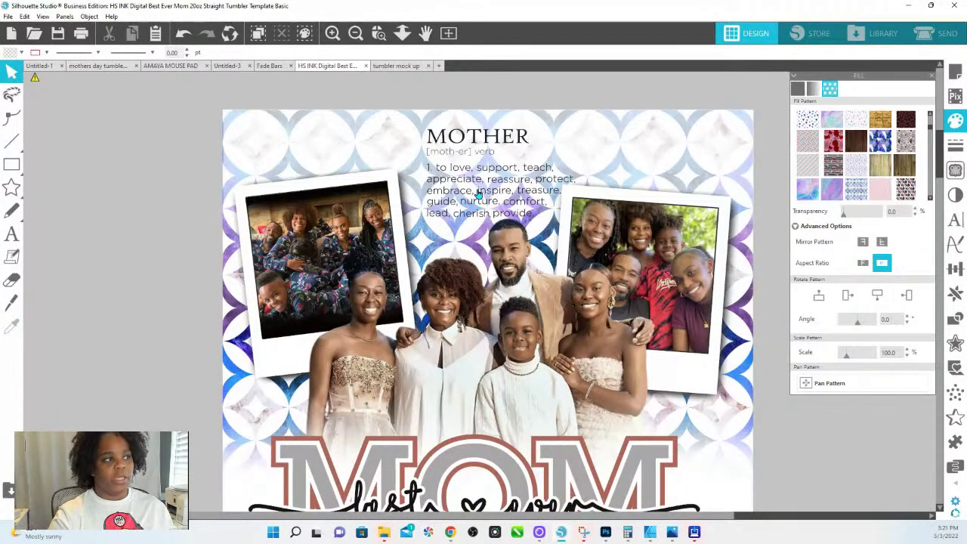
Move the MOTHER definition and the pale gradient overlay off the upper design into the empty area beside it.
left_click(495, 143)
left_click_drag(496, 142, 91, 161)
left_click(478, 139)
scroll(197, 90, "up", 1)
scroll(196, 90, "left", 1)
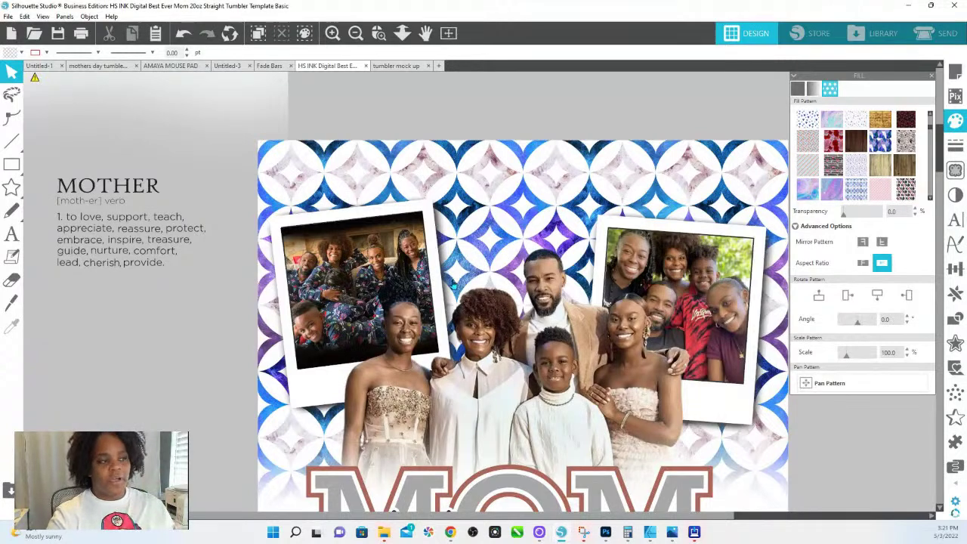
Try the striped rose-and-padlock, large roses, light wood-plank and dark wood-plank patterns as the upper design's background fill.
left_click(683, 164)
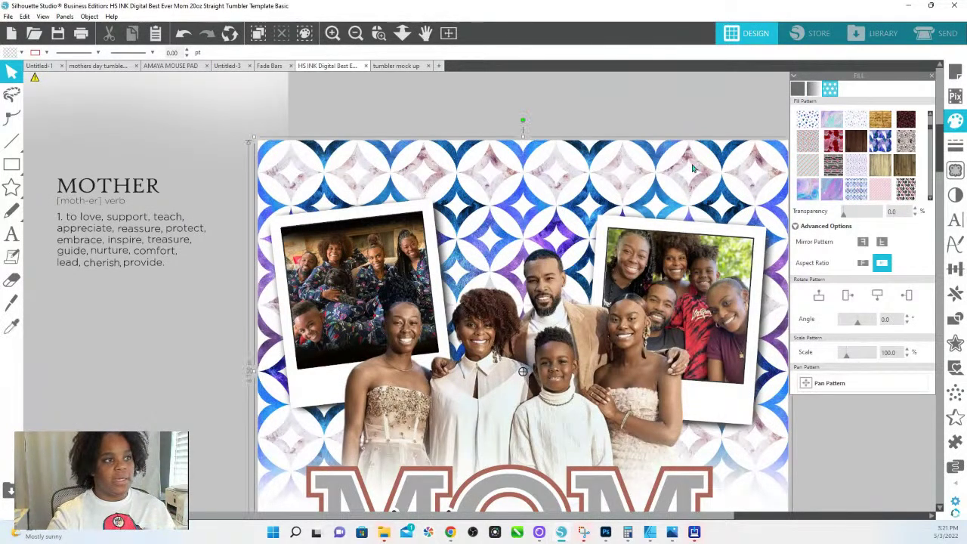
left_click(838, 166)
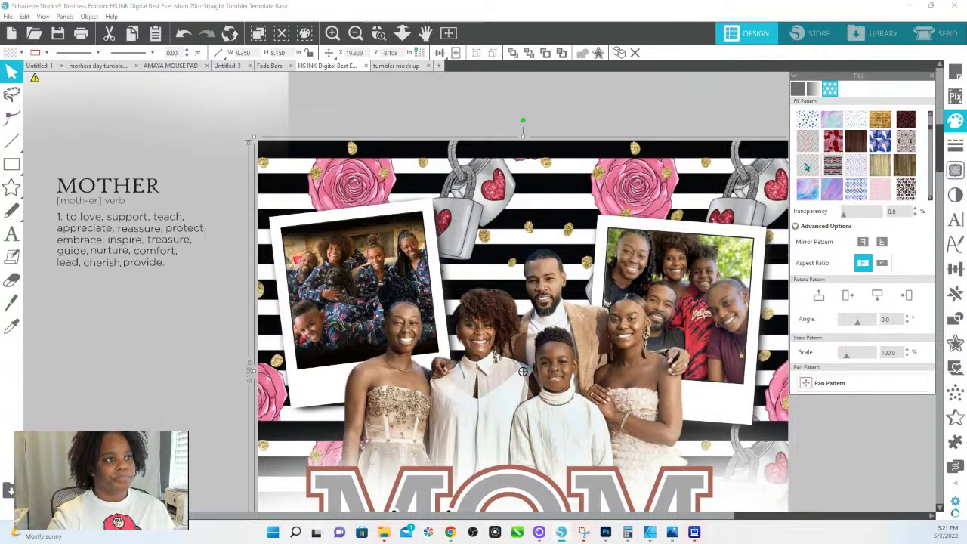
left_click(813, 138)
left_click(831, 140)
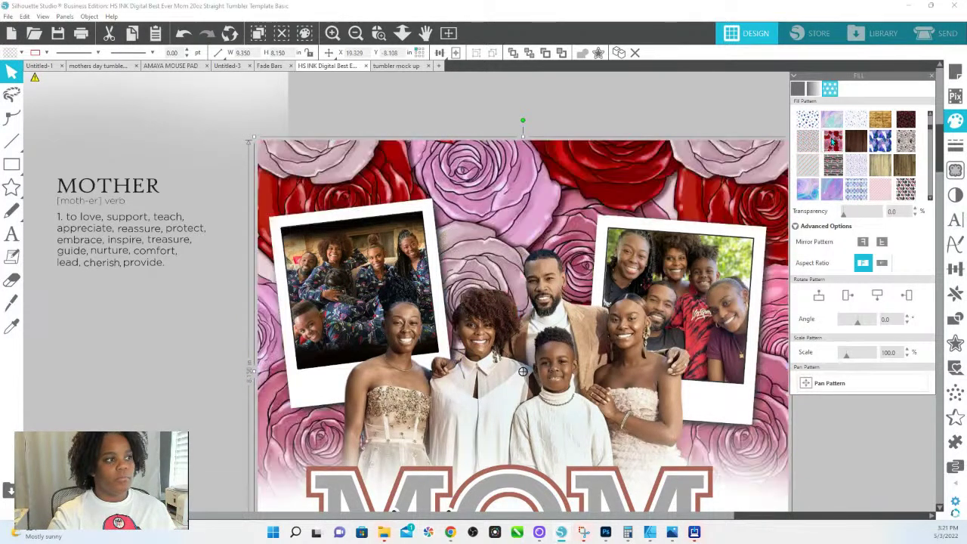
left_click(903, 173)
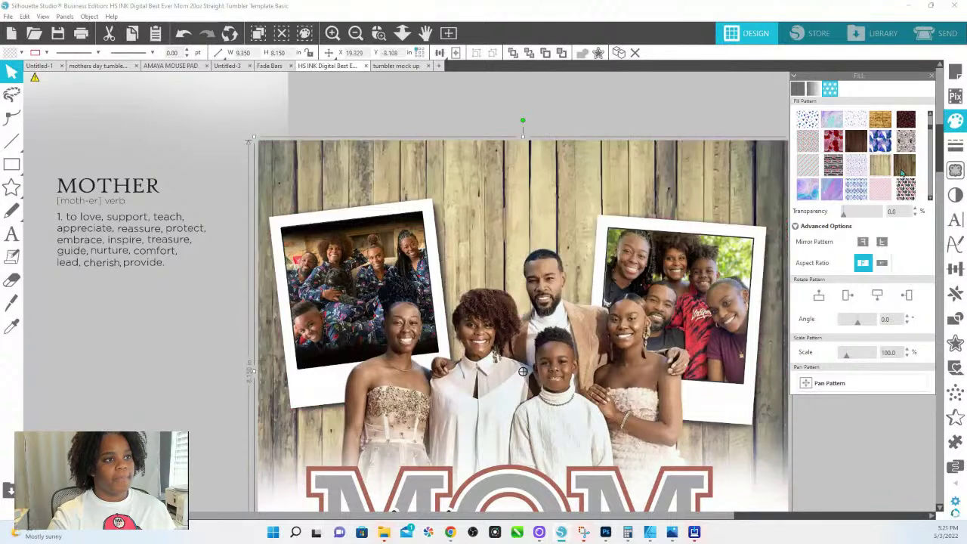
left_click(904, 173)
Try the brown, pink and turquoise glitter patterns as the background fill, and settle on the yellow glitter pattern.
scroll(854, 159, "down", 2)
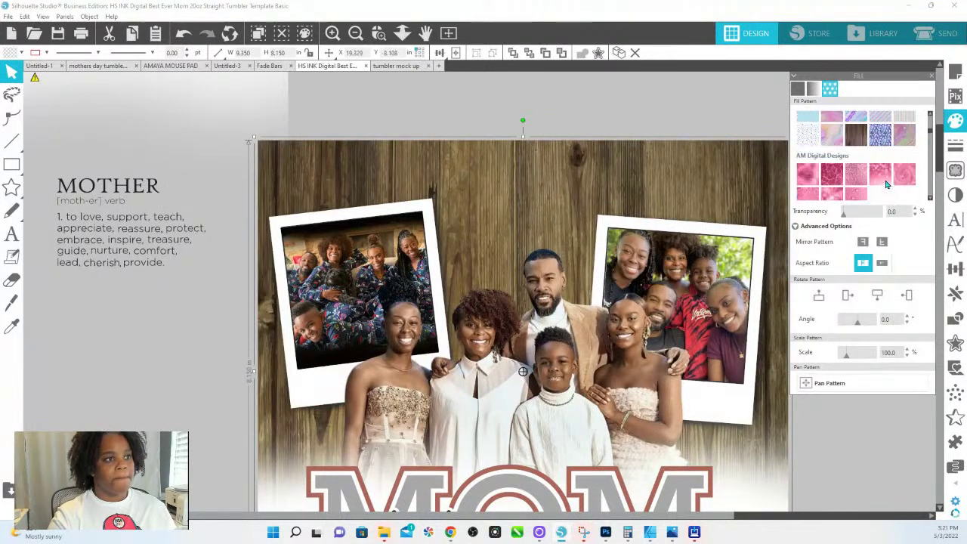
scroll(839, 155, "down", 5)
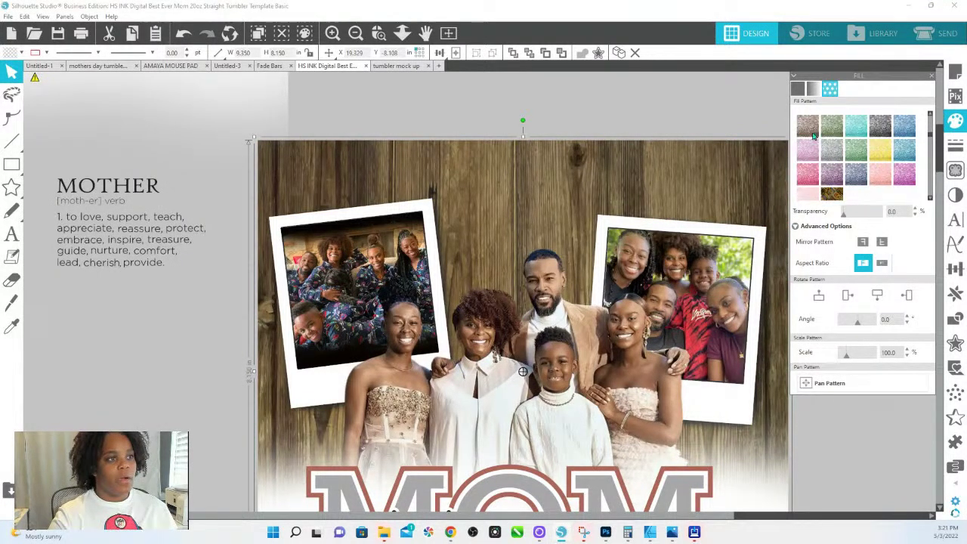
left_click(809, 127)
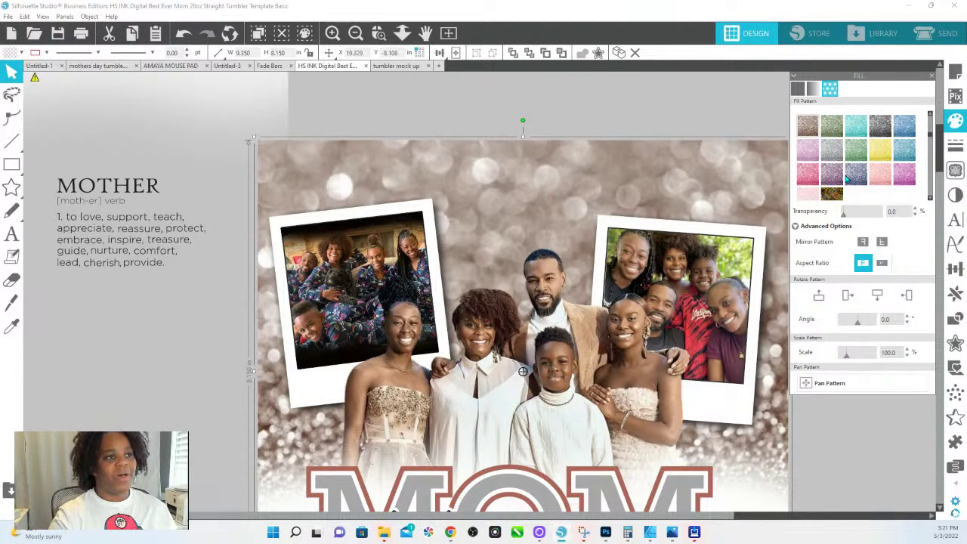
left_click(808, 180)
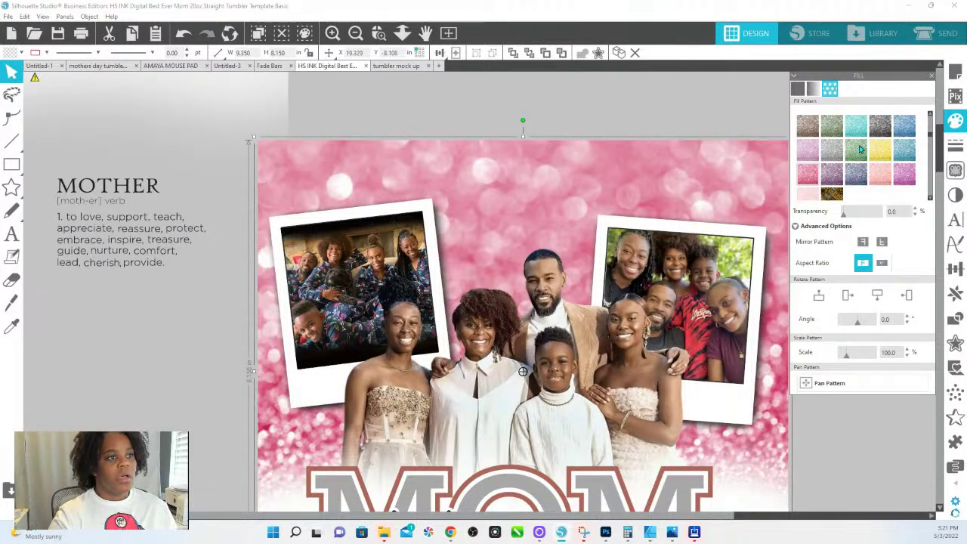
left_click(859, 128)
left_click(860, 128)
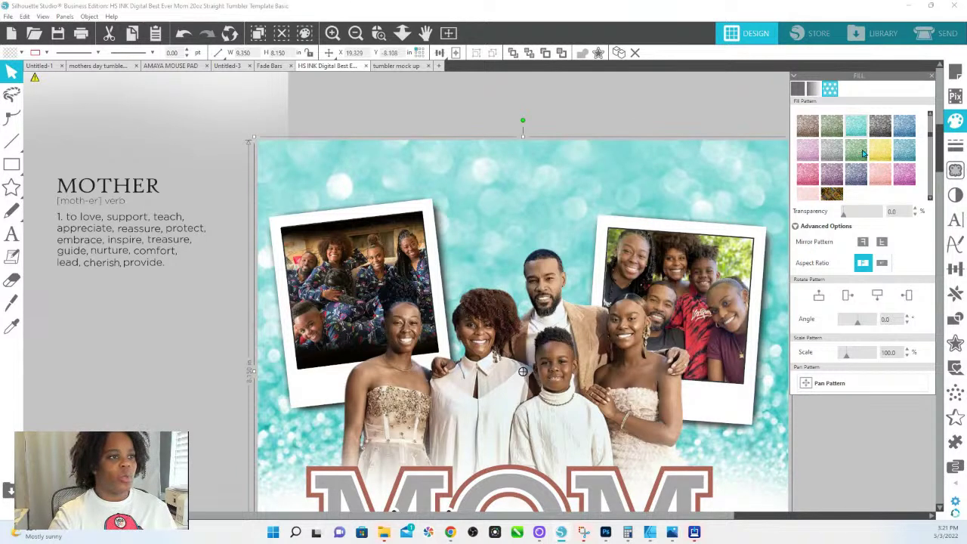
left_click(879, 154)
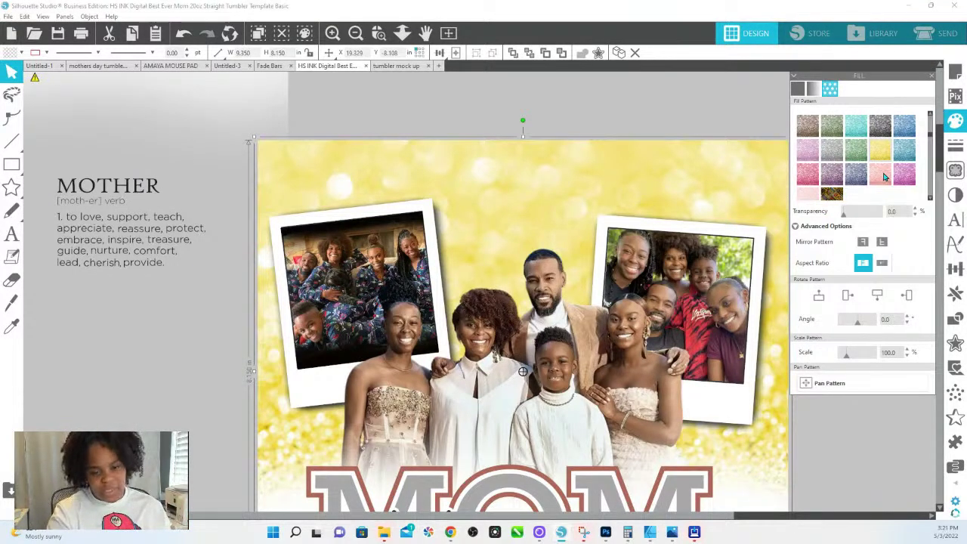
Recolor the MOM outline with a yellow sampled from the glitter background, and the MOM letters with a lighter sampled yellow.
scroll(499, 190, "down", 3)
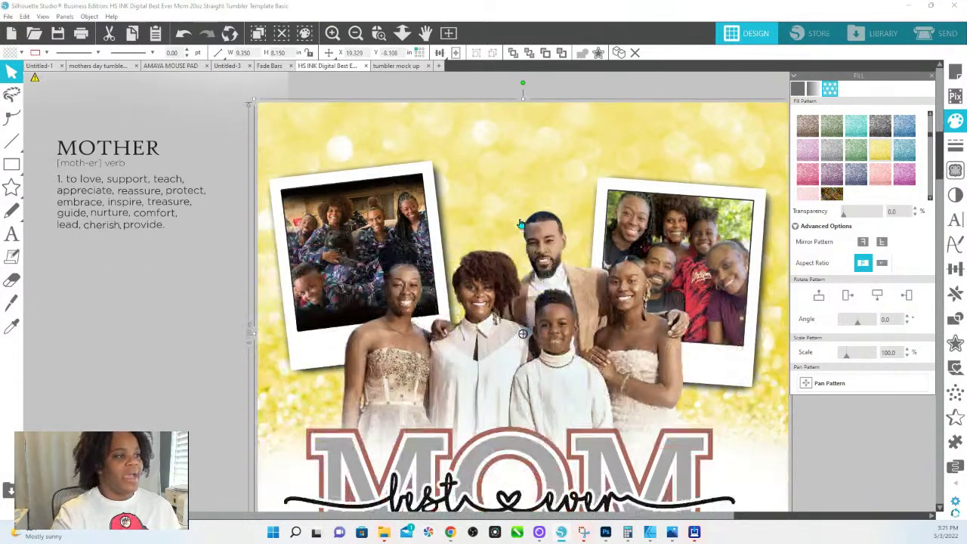
scroll(603, 401, "down", 2)
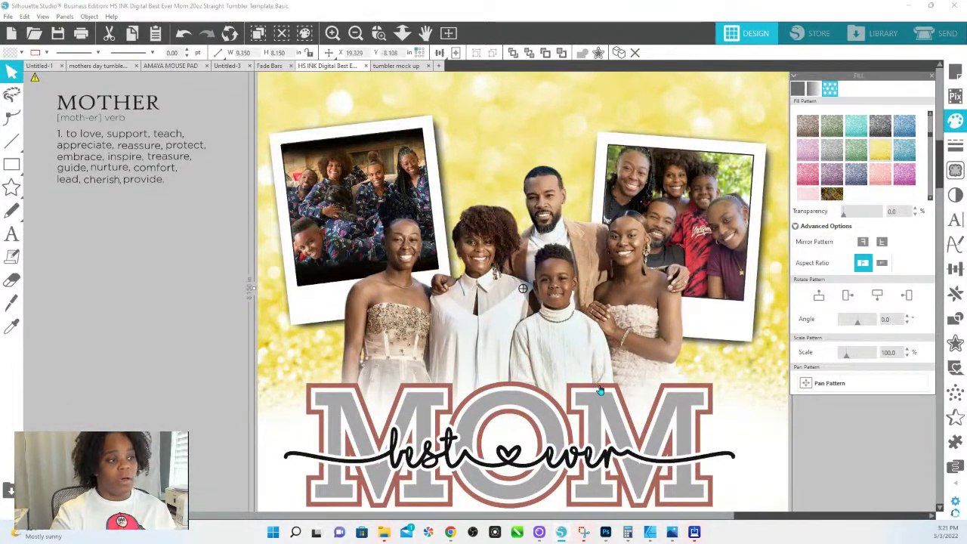
left_click(602, 390)
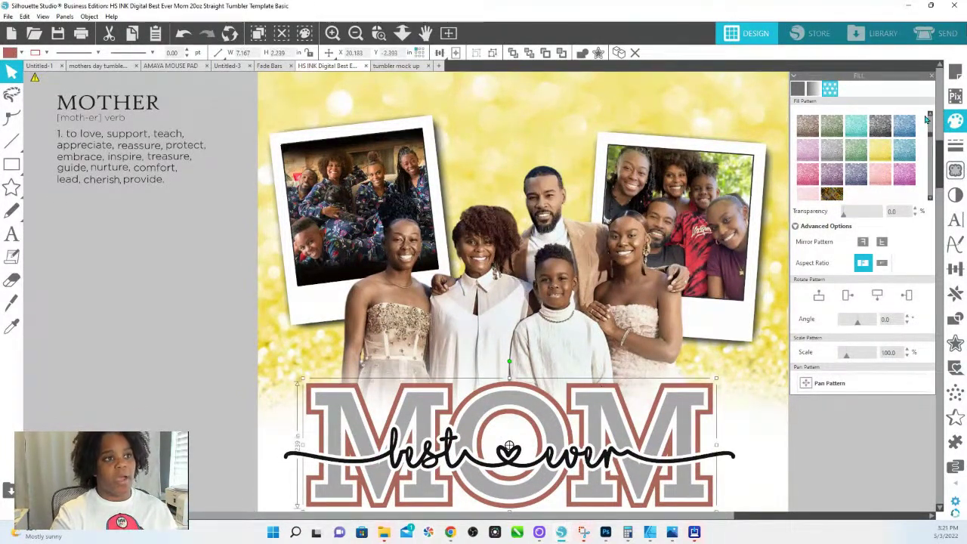
left_click(802, 90)
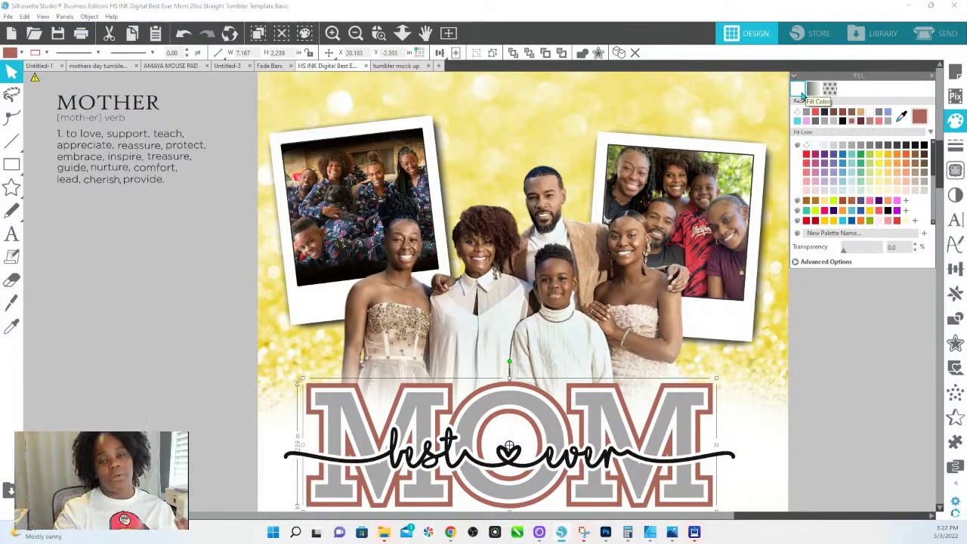
left_click(901, 118)
left_click(782, 313)
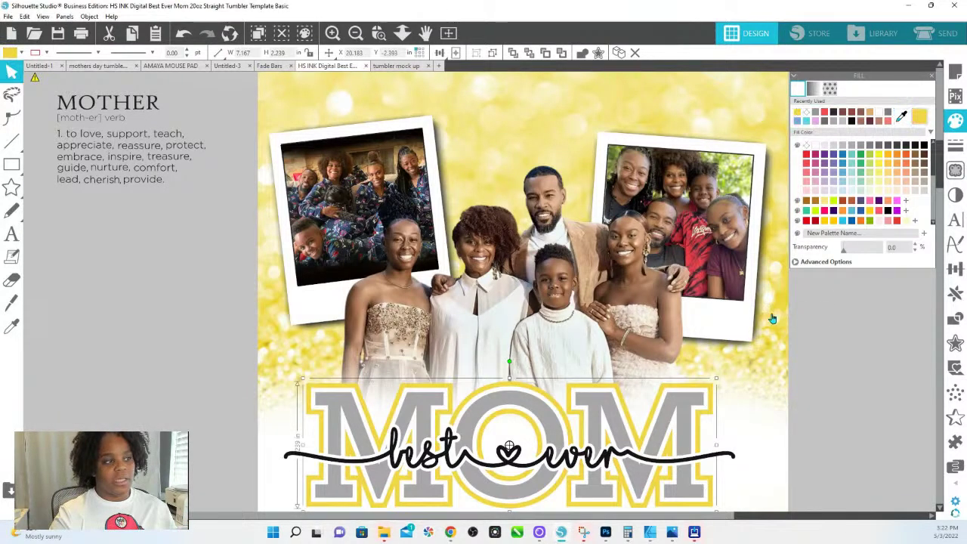
left_click(685, 413)
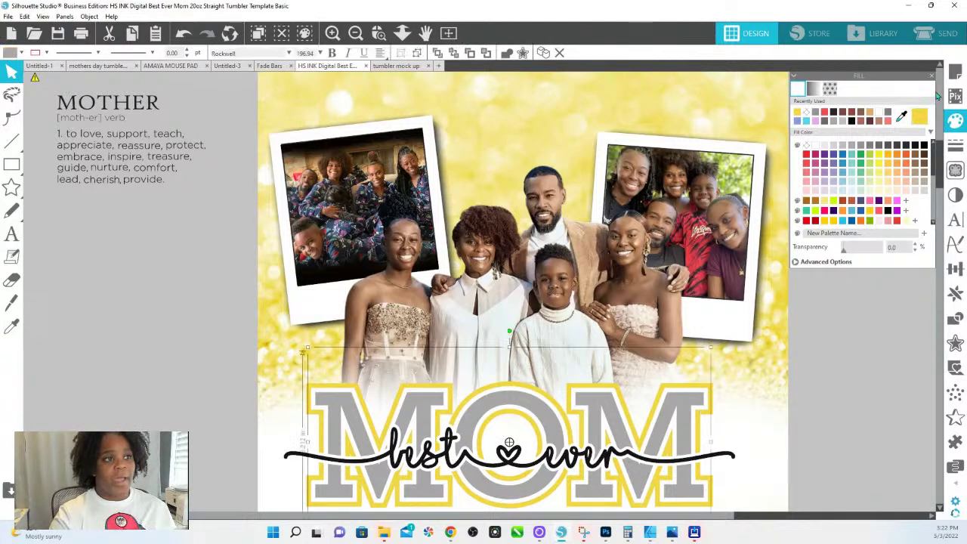
left_click(634, 121)
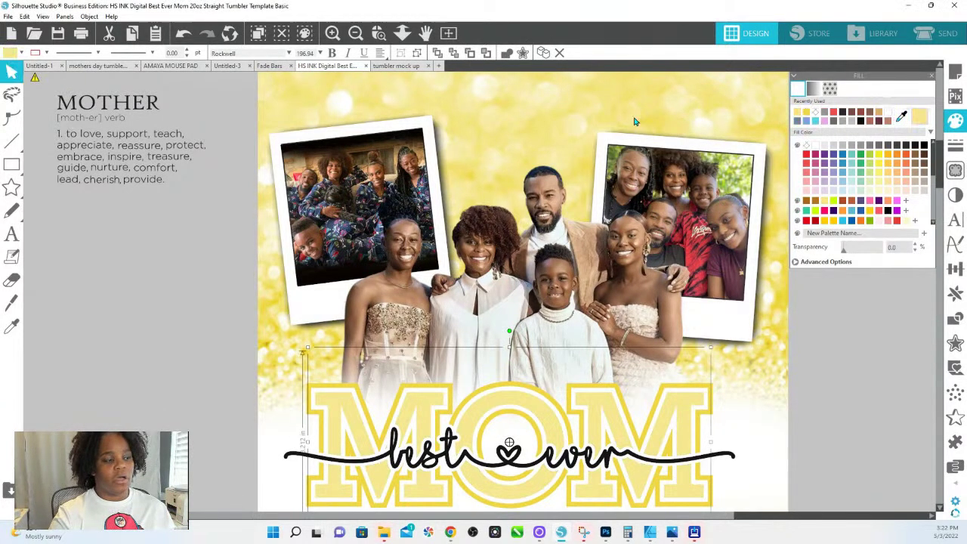
Fill the "best ever" script with a tan sampled from the man's jacket, and apply the same tan to the MOM letters.
left_click(618, 459)
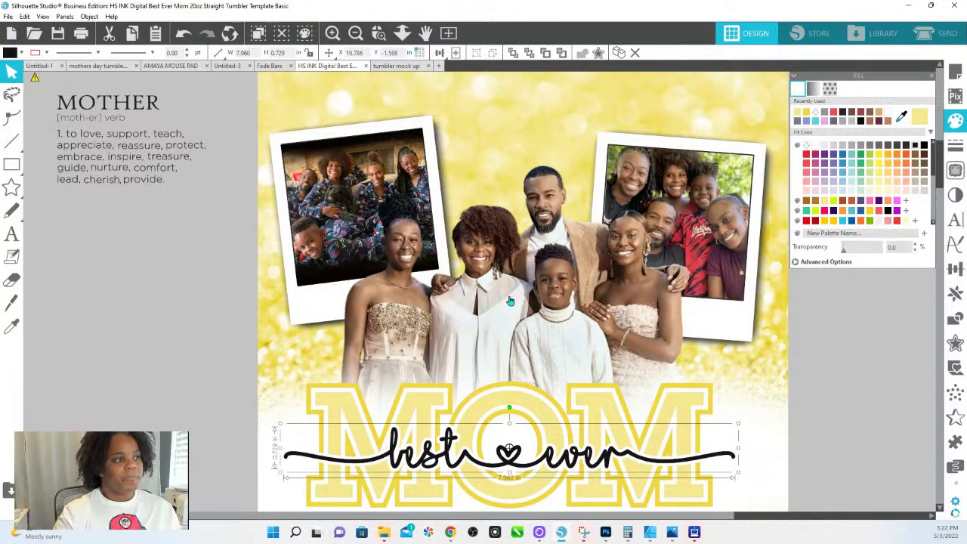
left_click(901, 115)
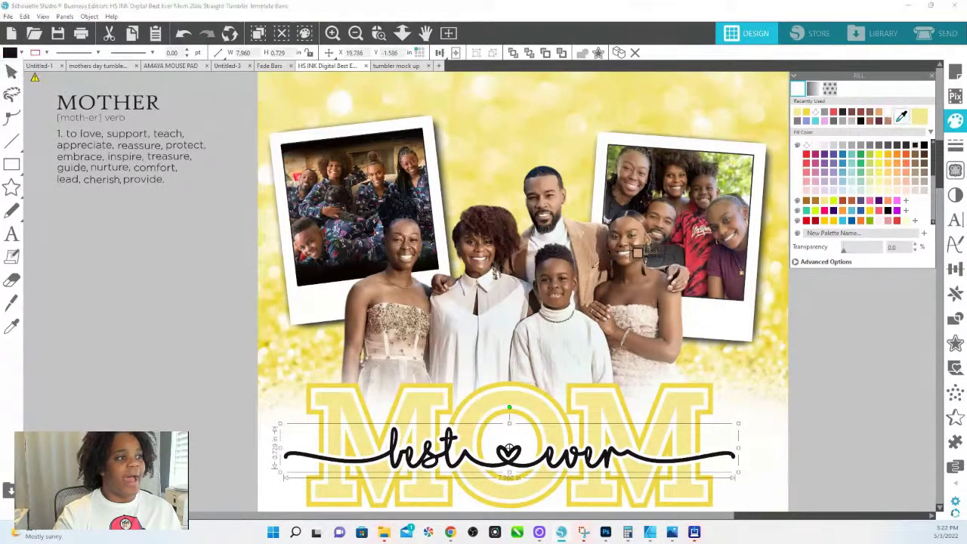
left_click(584, 240)
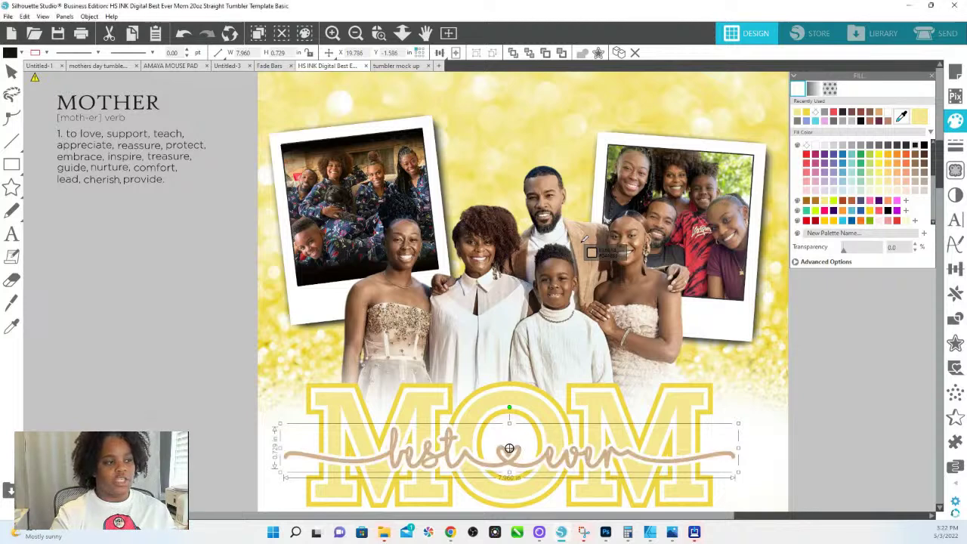
left_click(599, 400)
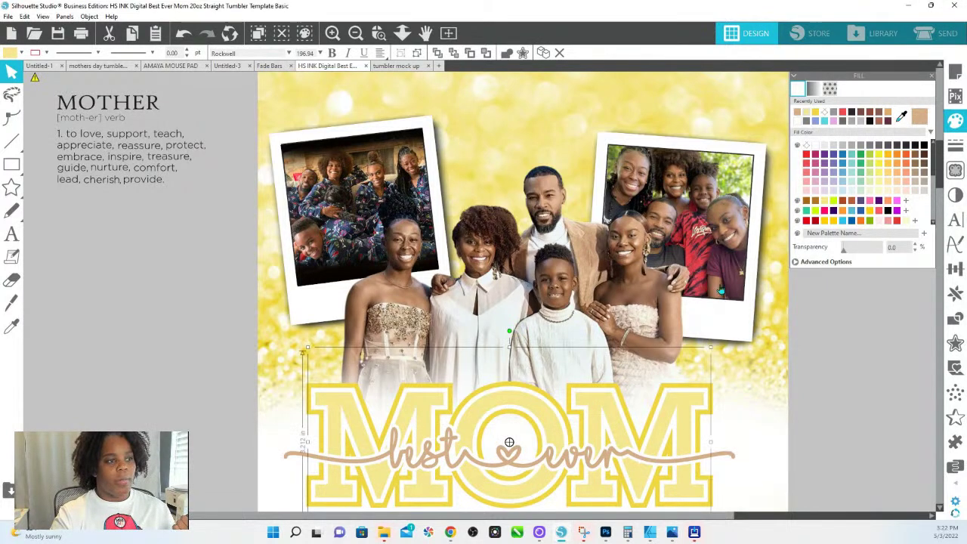
left_click(797, 112)
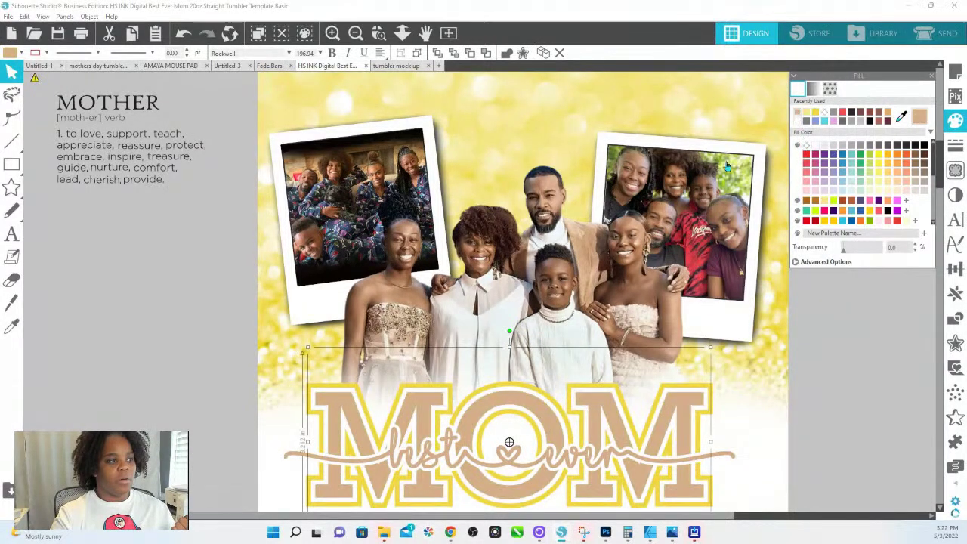
Fill the "best ever" script with a light beige sampled from the group photo, and the MOM outline with a pale yellow from the background.
left_click(608, 461)
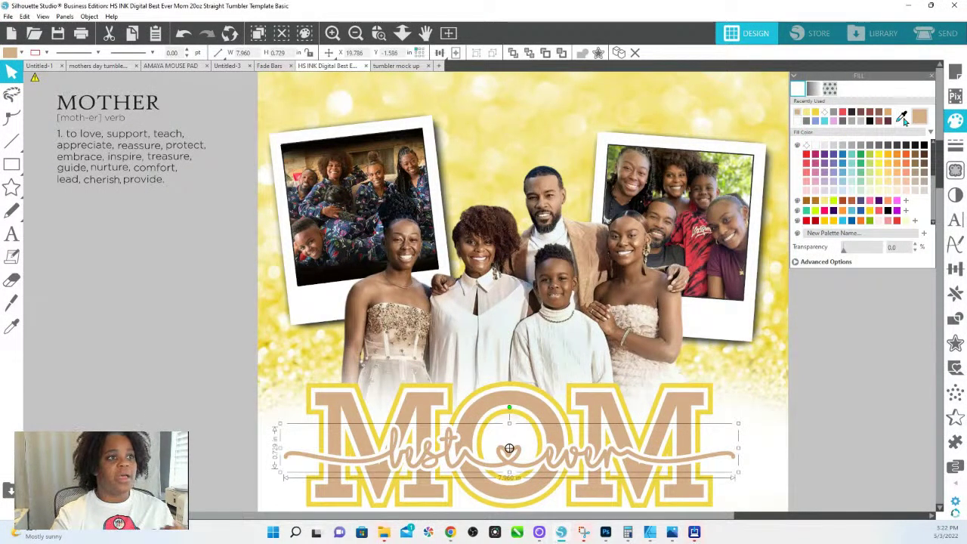
left_click(902, 118)
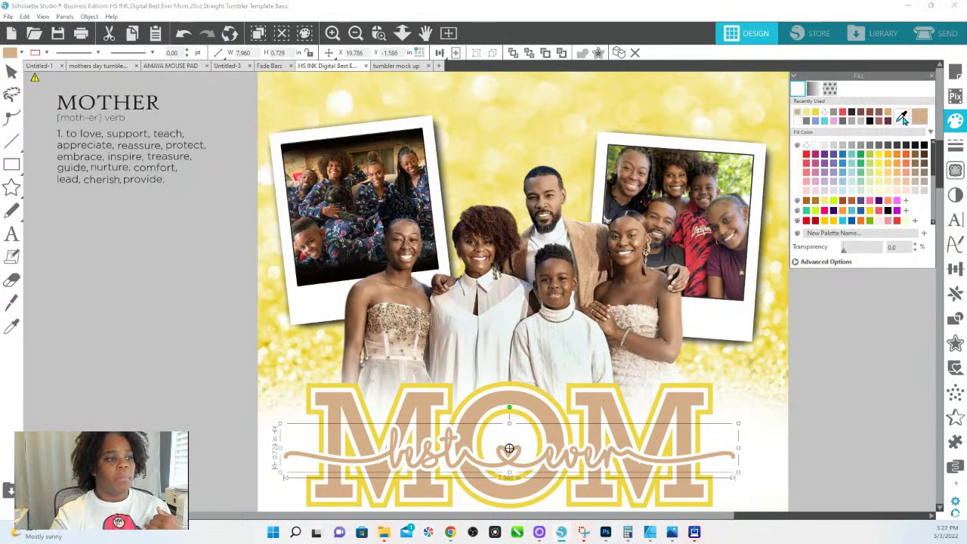
left_click(608, 331)
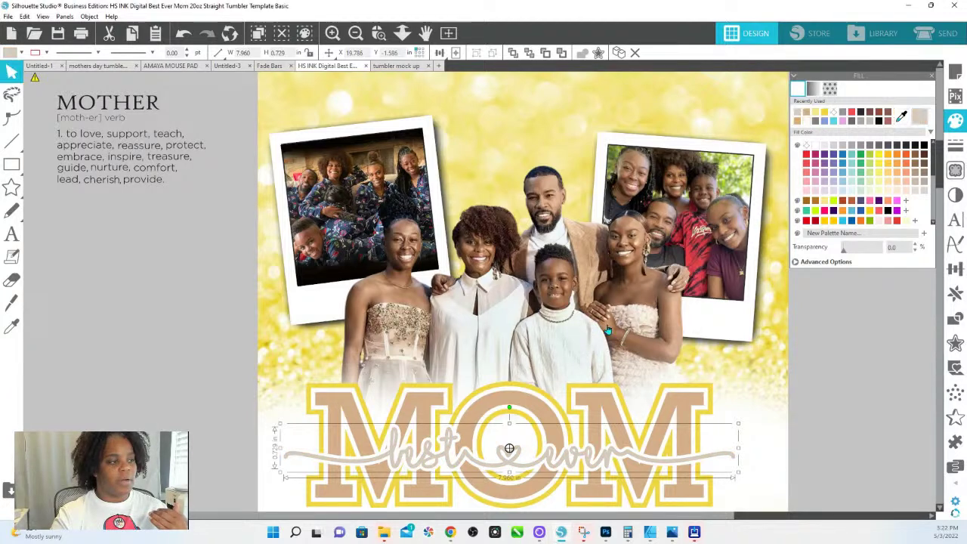
left_click(710, 411)
left_click(901, 117)
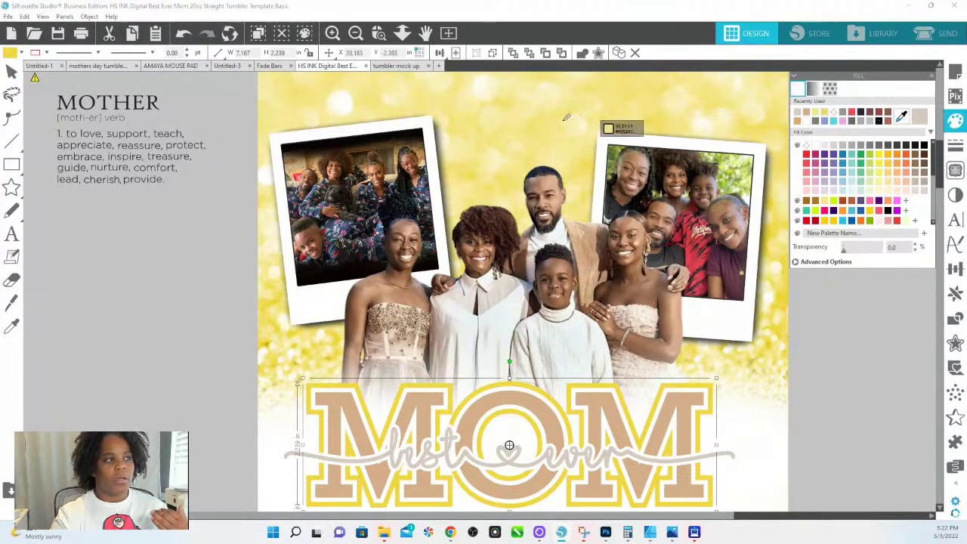
left_click(508, 110)
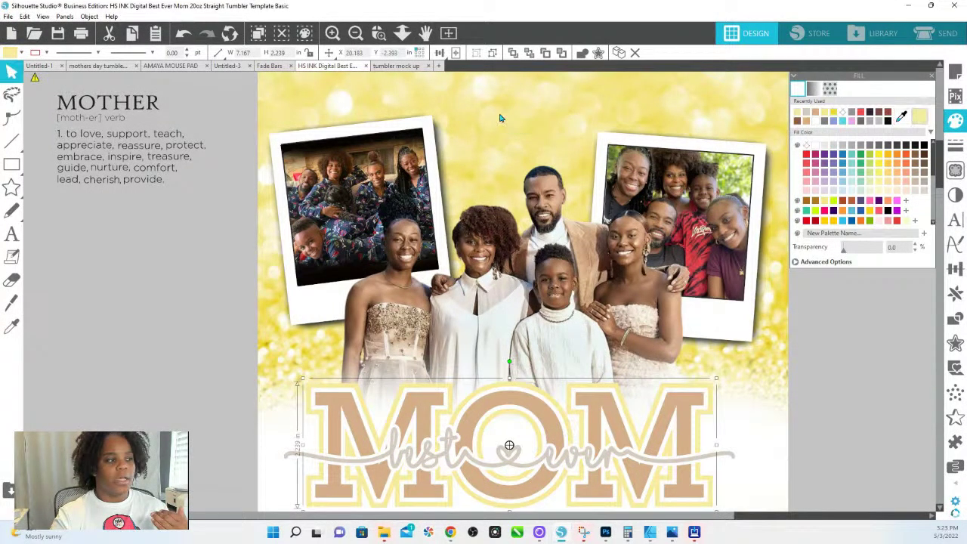
Swap the lettering colors, giving the MOM letters the sampled pale yellow and the MOM outline the tan.
left_click(402, 32)
left_click_drag(470, 292, 479, 210)
scroll(479, 210, "up", 3)
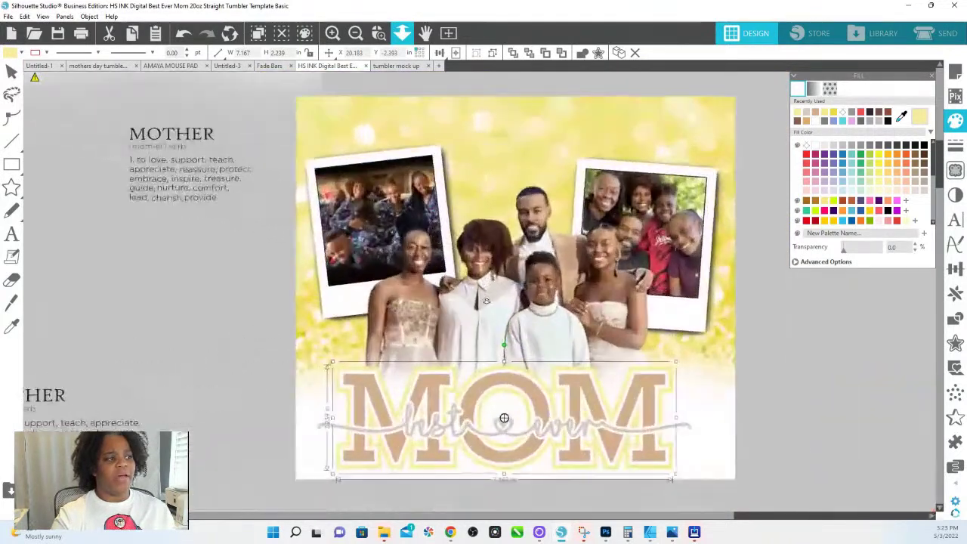
scroll(472, 249, "down", 2)
scroll(470, 268, "up", 3)
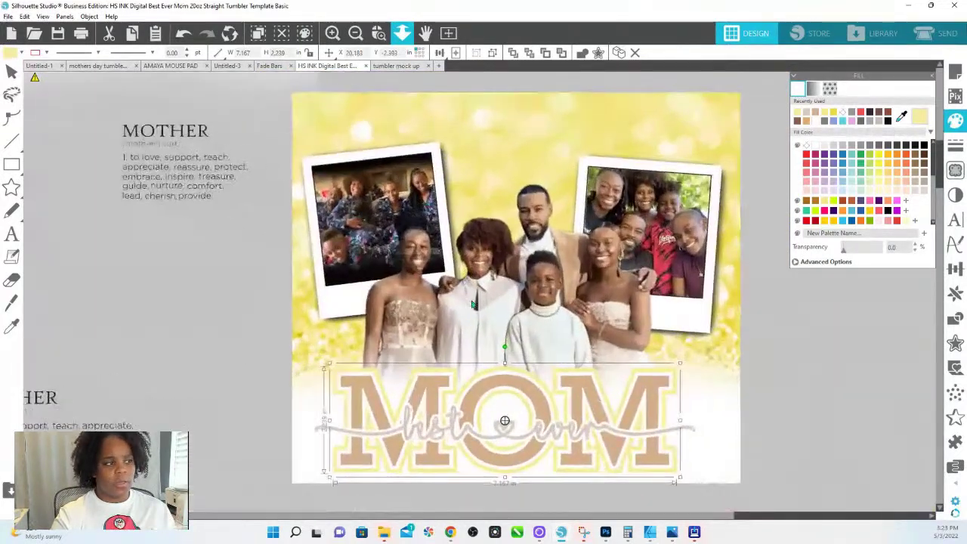
left_click(584, 389)
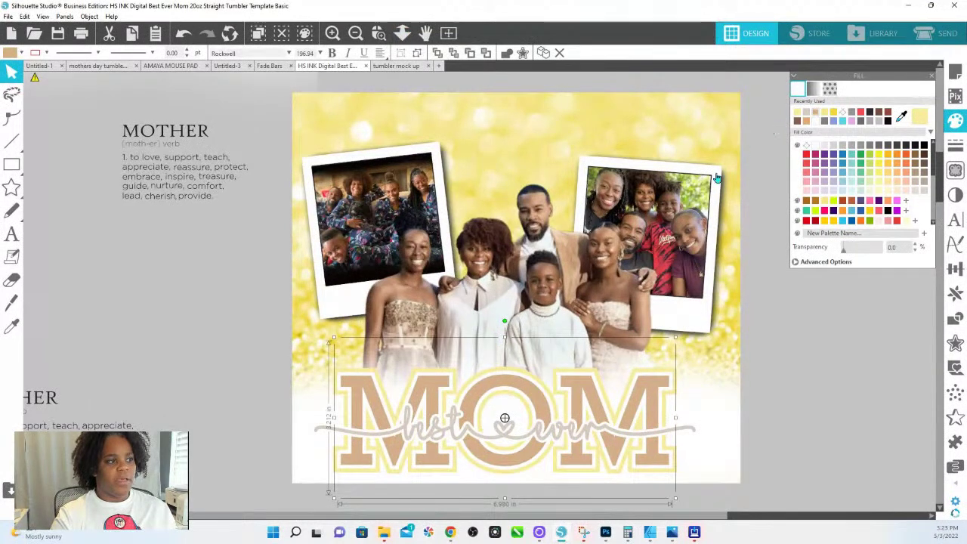
left_click(799, 113)
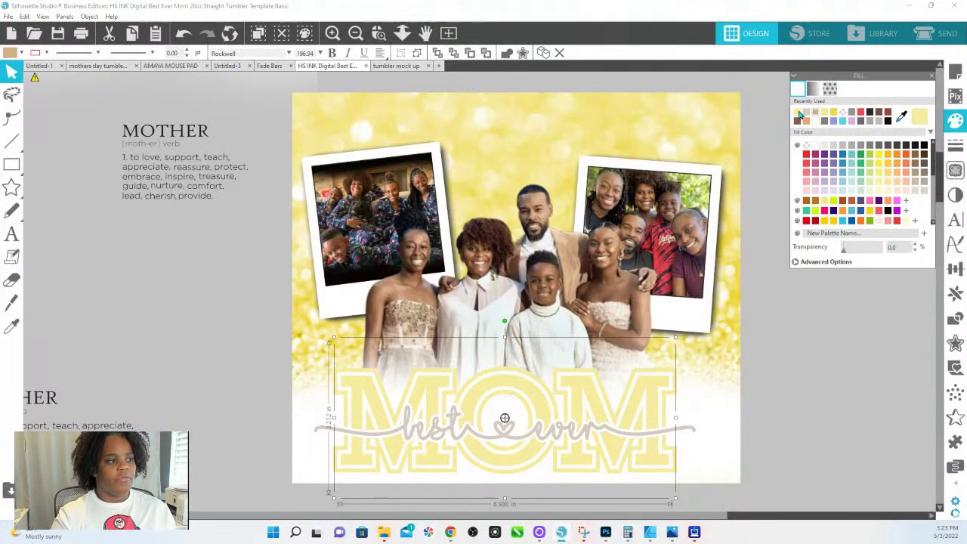
left_click(675, 396)
left_click(816, 113)
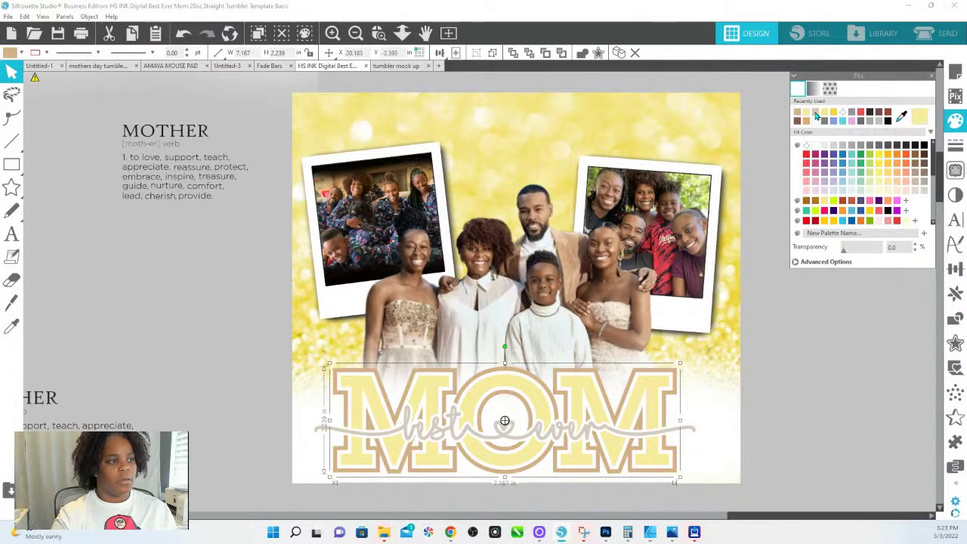
left_click(882, 388)
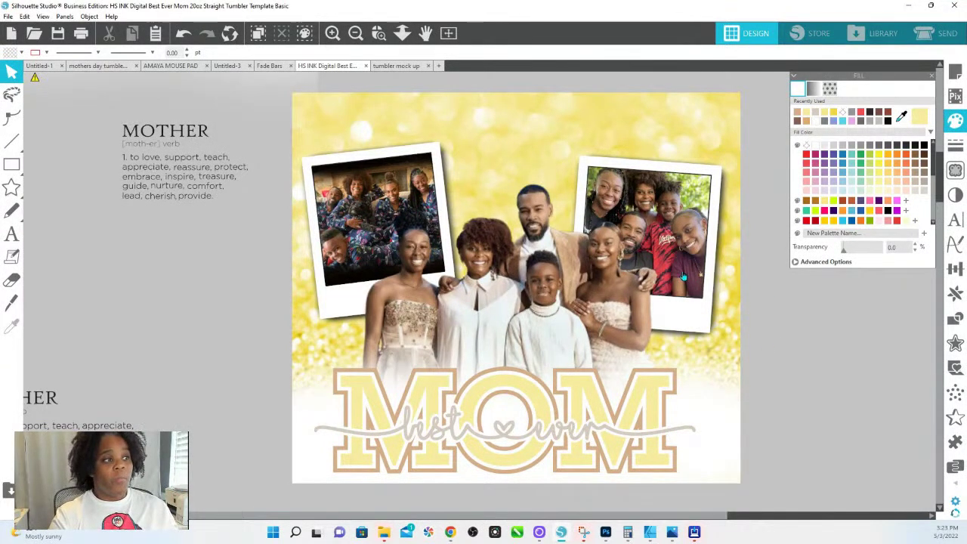
Enlarge the pajama-photo polaroid to about 5.4 by 6.0 inches and position it over the background's upper-left area.
left_click(362, 220)
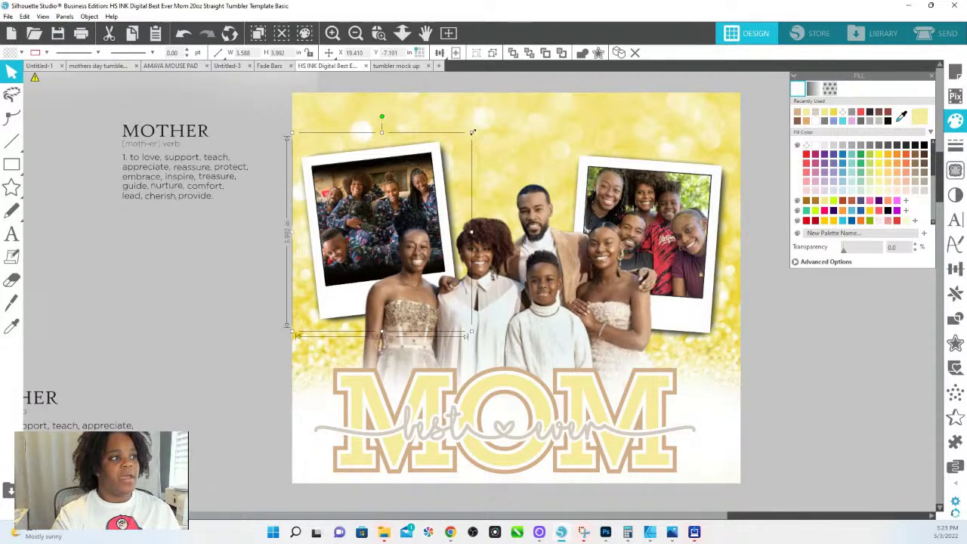
left_click_drag(472, 132, 558, 91)
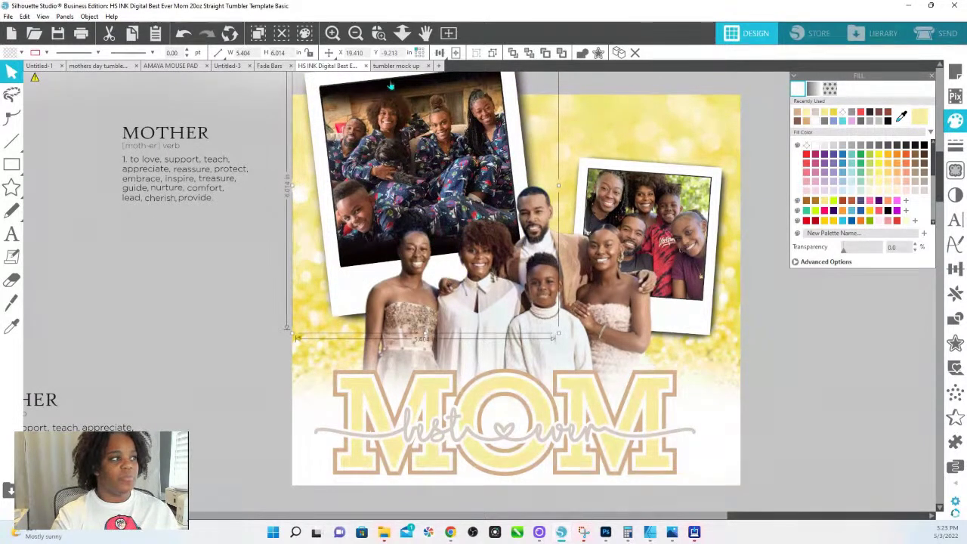
left_click_drag(398, 134, 396, 186)
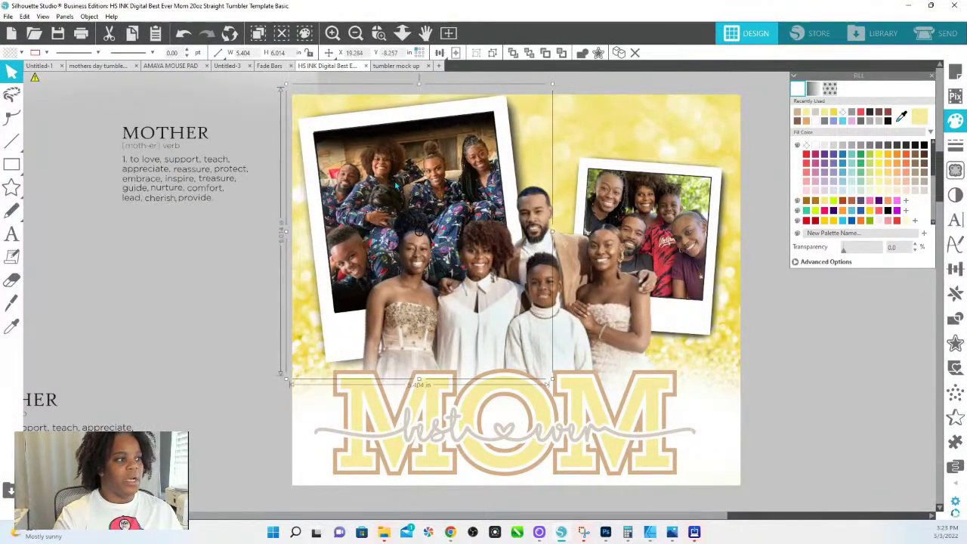
Move the outdoor-photo polaroid up beside the enlarged one and tilt it slightly clockwise.
left_click(666, 240)
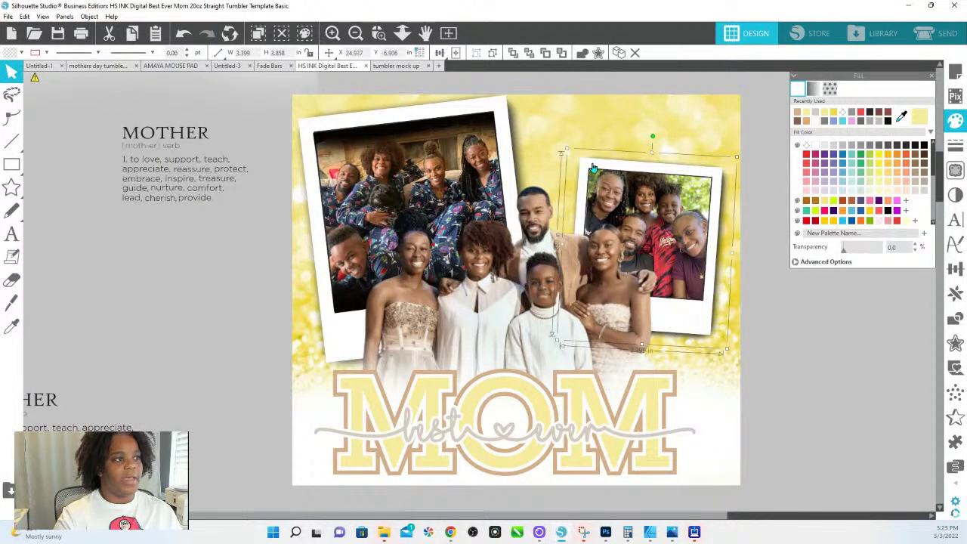
left_click_drag(627, 182, 604, 156)
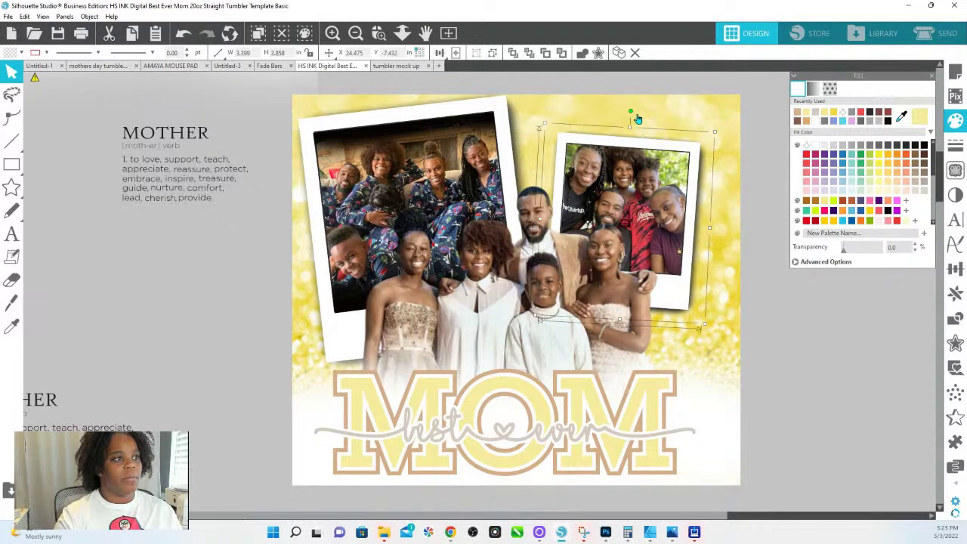
left_click_drag(632, 112, 593, 151)
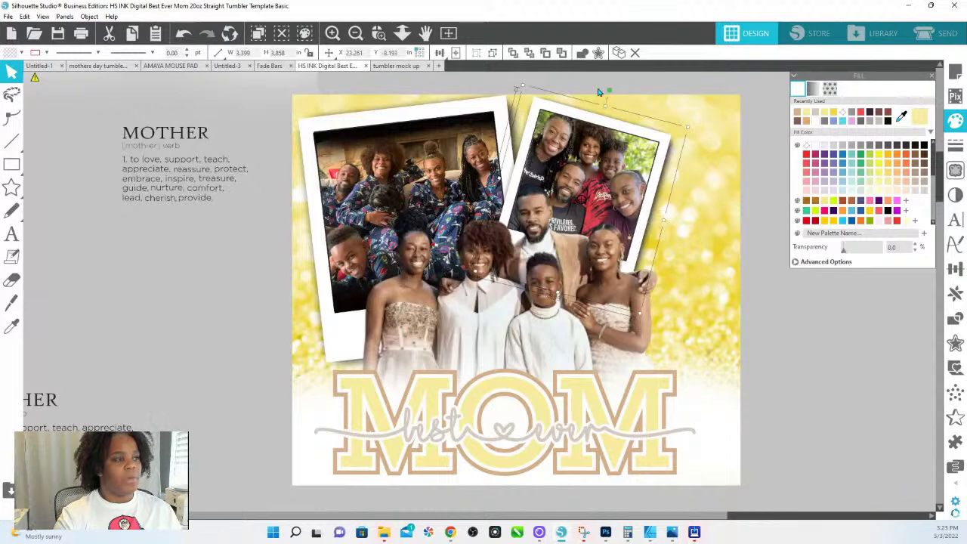
left_click_drag(598, 91, 587, 126)
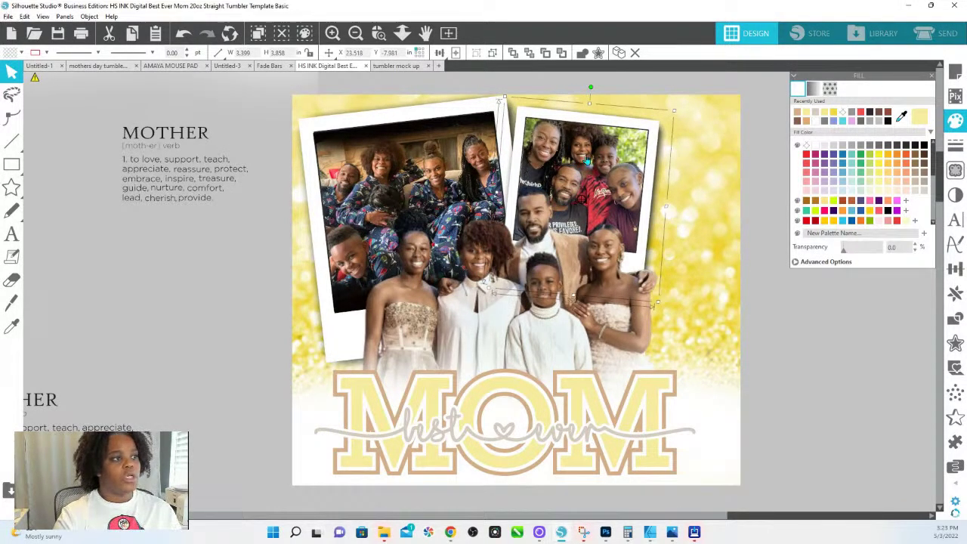
Place a duplicate of the outdoor-photo polaroid to its lower right, and send the copy with the background behind the family cutout.
right_click(587, 161)
left_click(642, 243)
left_click_drag(642, 244, 673, 280)
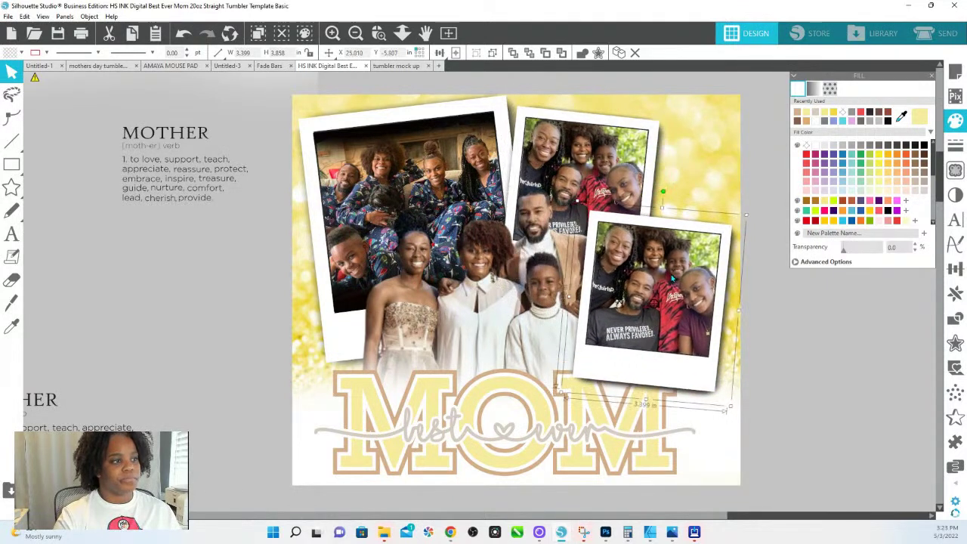
left_click(777, 282)
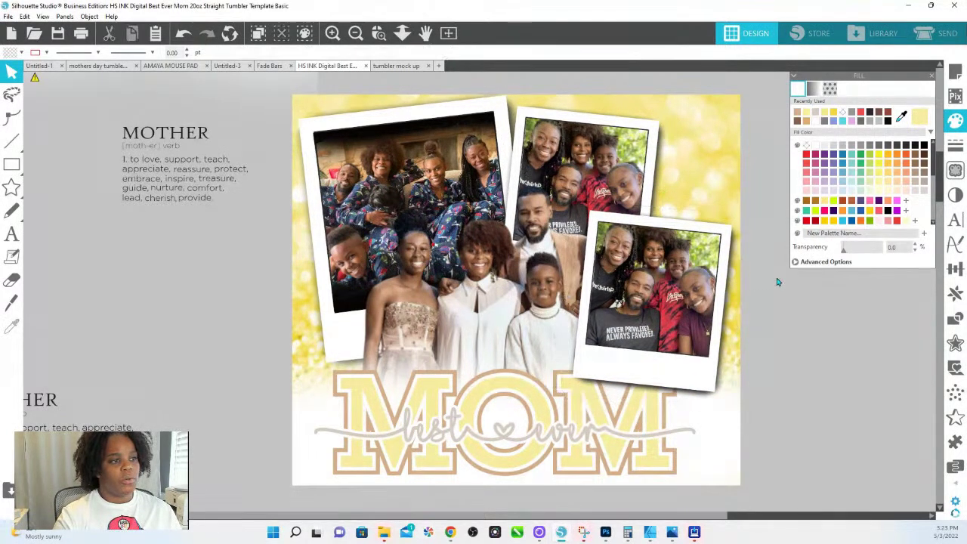
left_click(731, 248)
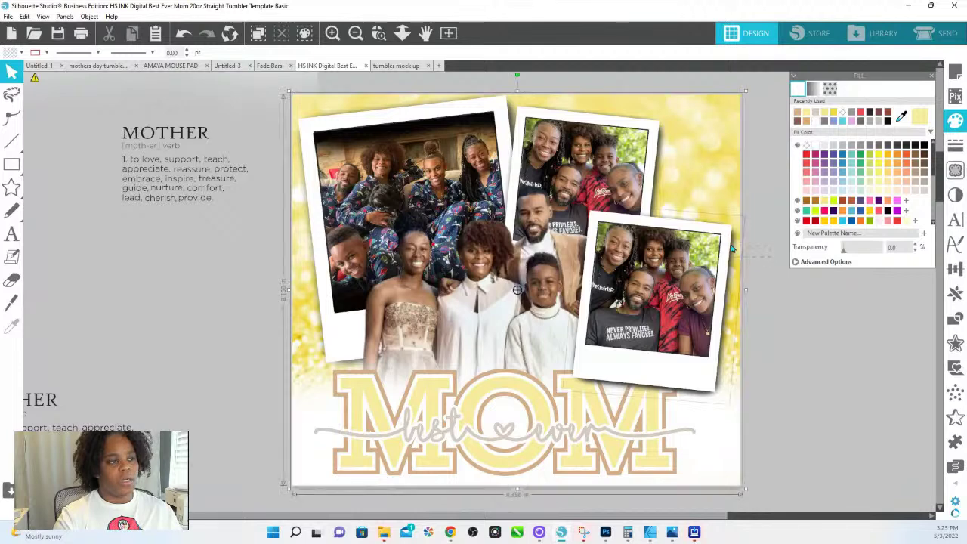
right_click(717, 196)
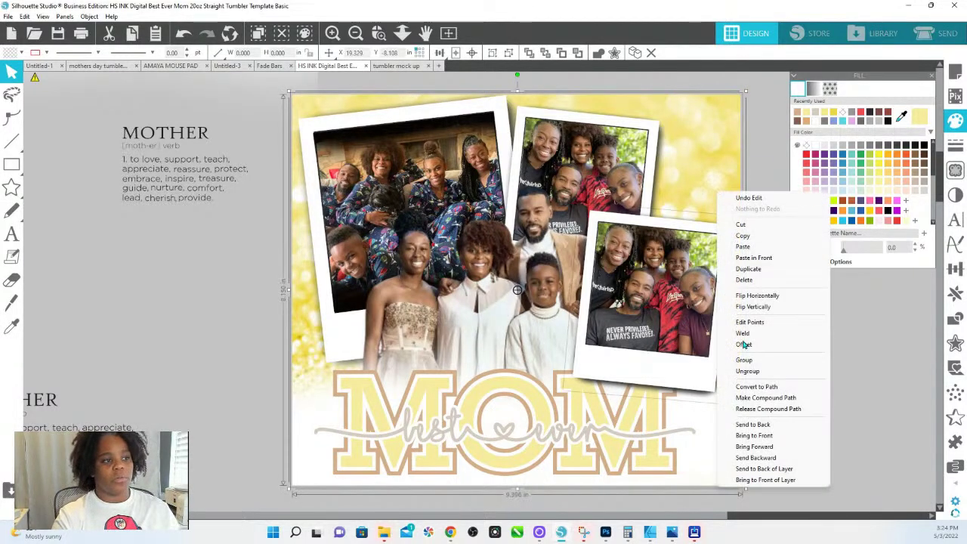
left_click(755, 427)
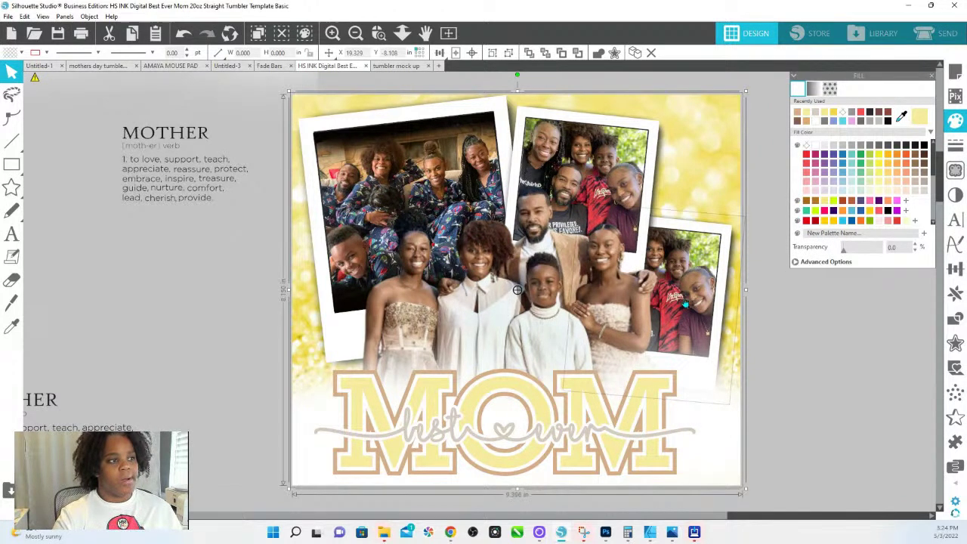
Shift the duplicated polaroid up toward the background's right edge, shrink it to about 3.18 by 3.61 inches, and slightly reduce the upper outdoor polaroid.
left_click(807, 220)
key("ctrl+z")
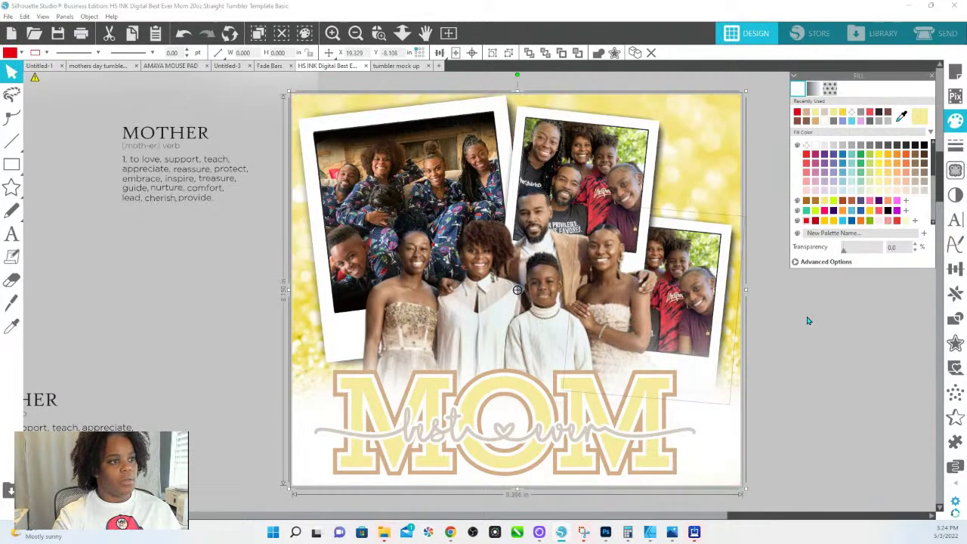
key("ctrl+z")
key("ctrl+z")
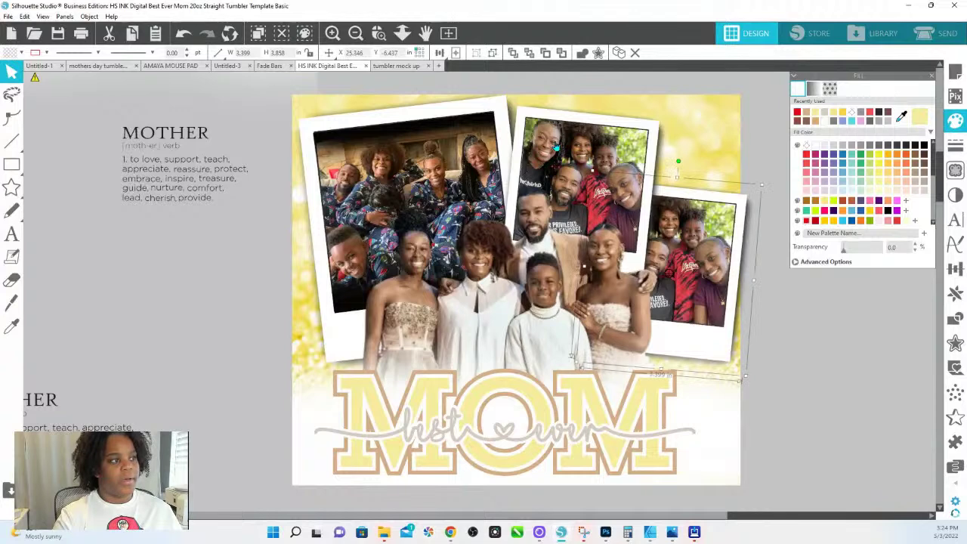
key("ctrl+y")
left_click_drag(671, 115, 655, 109)
key("ctrl+z")
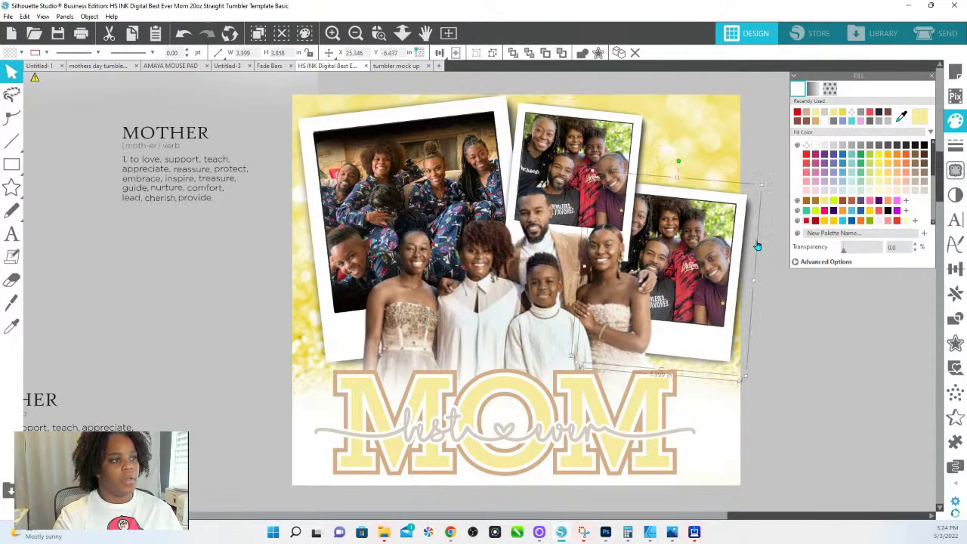
left_click_drag(761, 184, 751, 196)
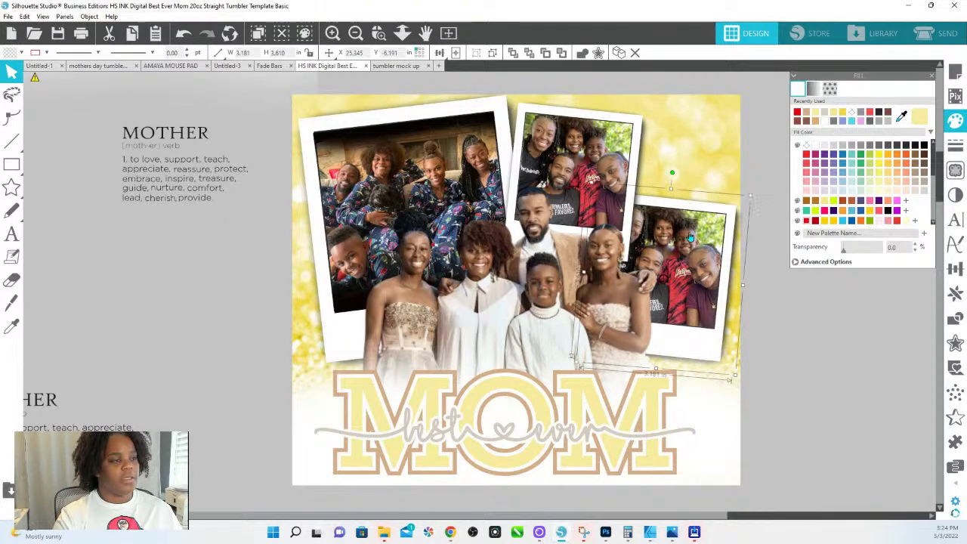
Send the large polaroid, the upper outdoor polaroid and the background to the back, leaving the duplicated polaroid overlapping in front.
left_click(556, 126)
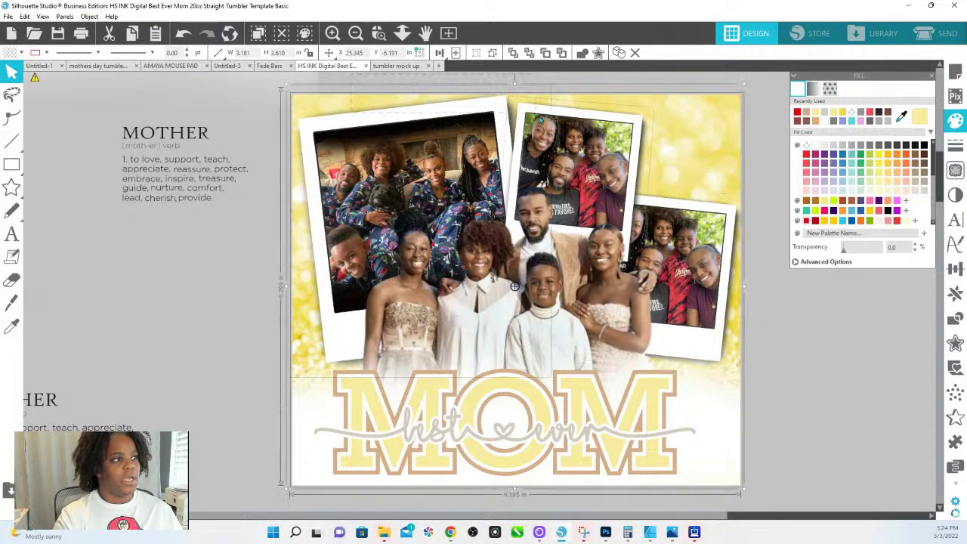
right_click(557, 127)
left_click(597, 360)
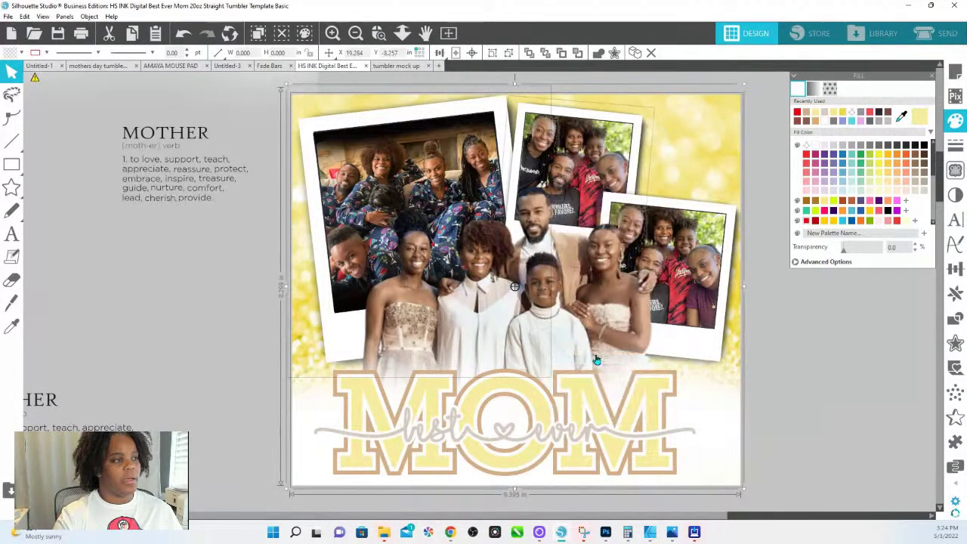
left_click(822, 406)
left_click(694, 326)
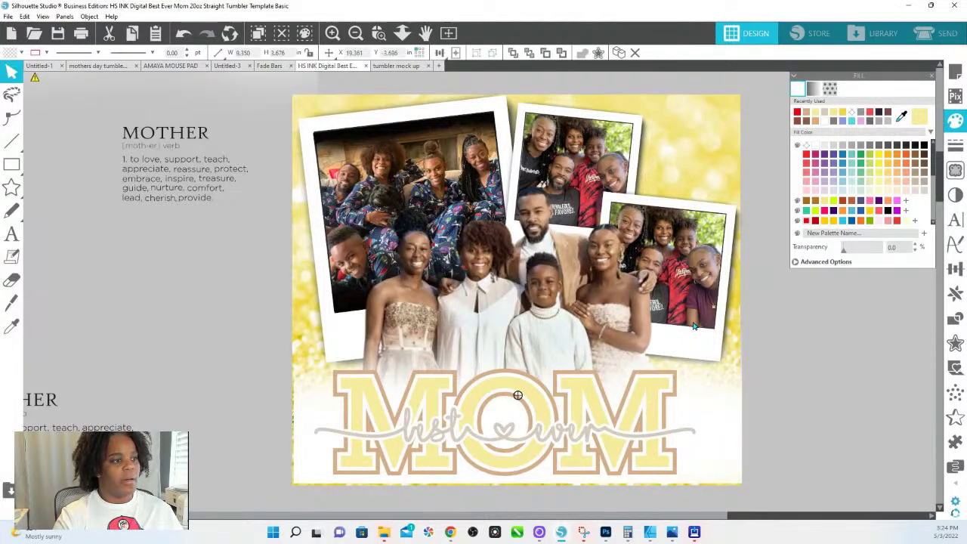
left_click(693, 328)
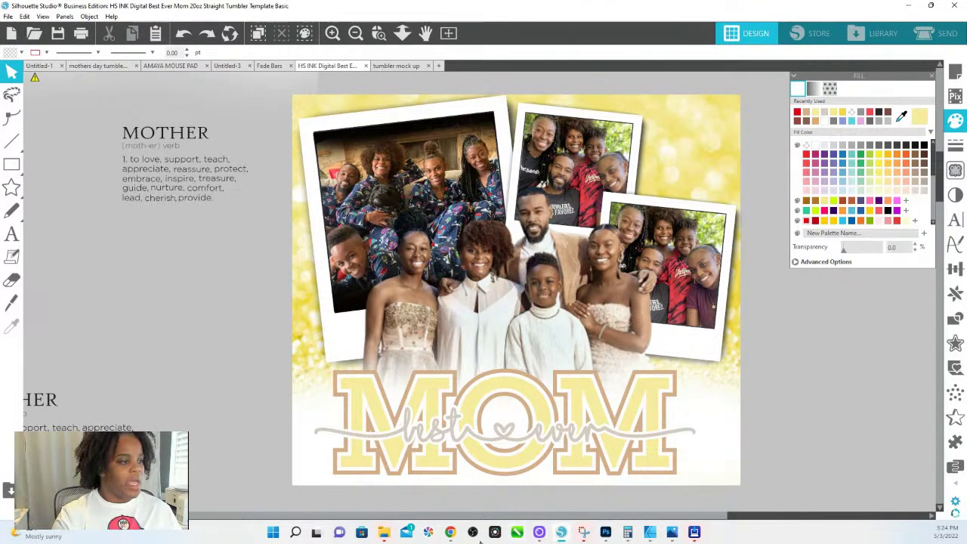
Switch to Chrome and copy the photo of the seated woman holding a black dog from the image results.
mouse_move(451, 538)
left_click(756, 483)
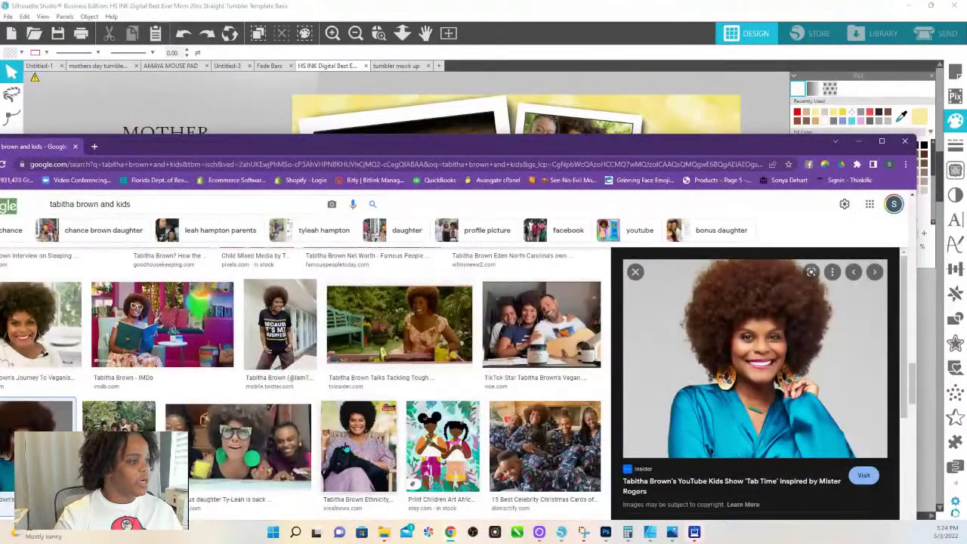
left_click(359, 450)
scroll(761, 363, "down", 3)
right_click(767, 330)
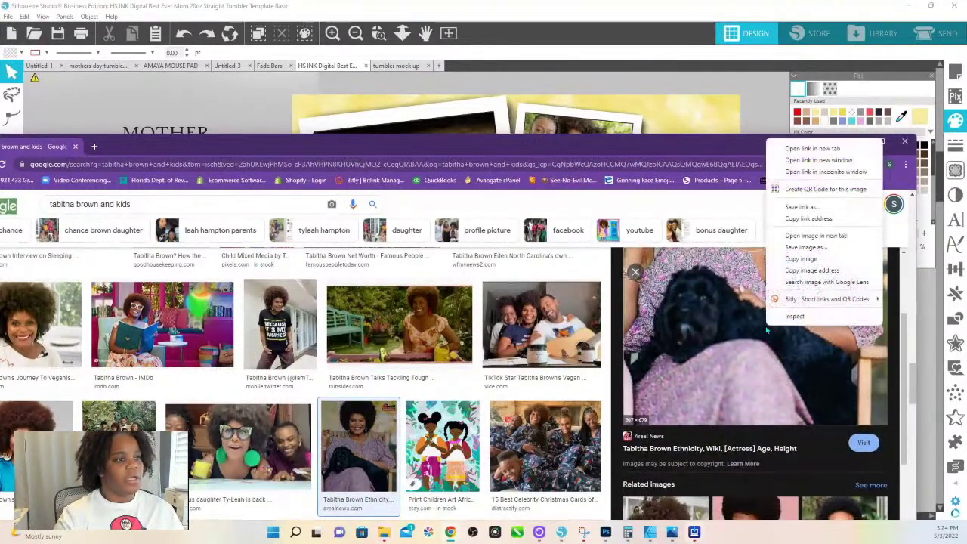
left_click(812, 258)
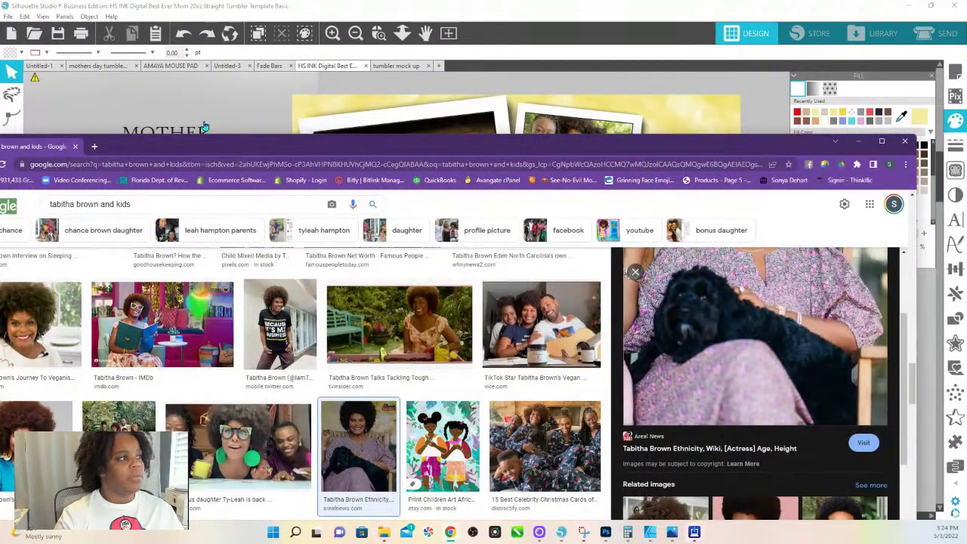
Return to the tumbler design in Silhouette Studio and paste the copied photo of the seated woman with the black dog.
left_click(236, 100)
right_click(237, 101)
left_click(201, 339)
right_click(201, 340)
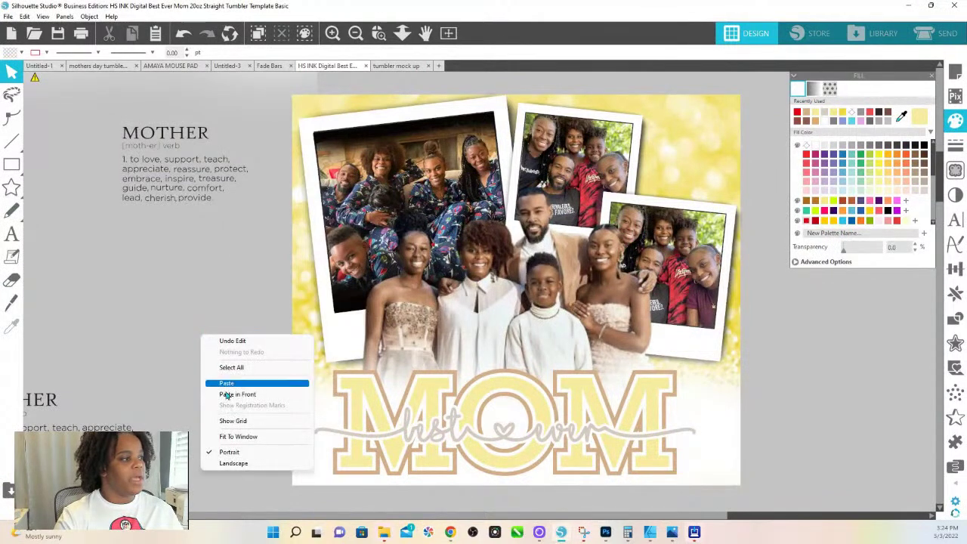
left_click(227, 384)
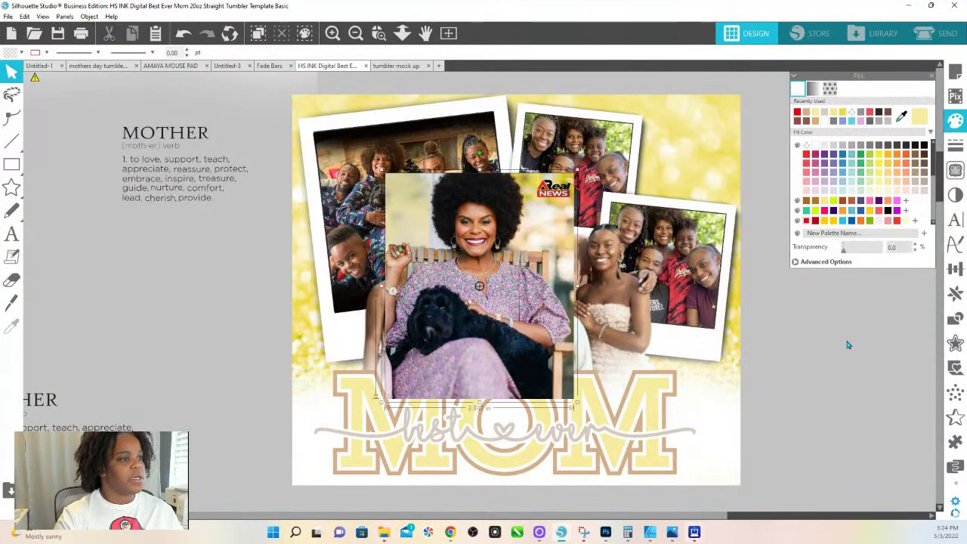
Ungroup the duplicated polaroid near the background's right edge and select only its photo window.
right_click(688, 263)
left_click(722, 405)
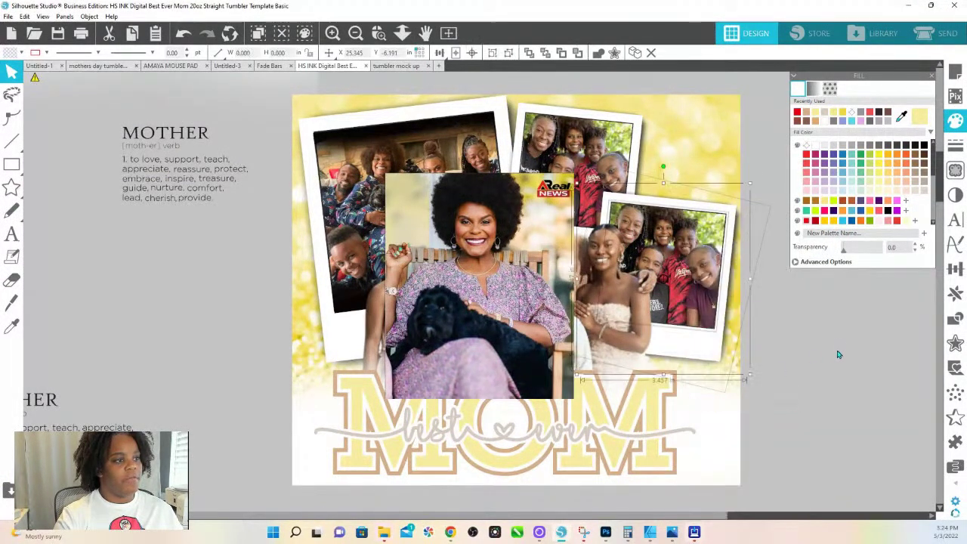
left_click(687, 259)
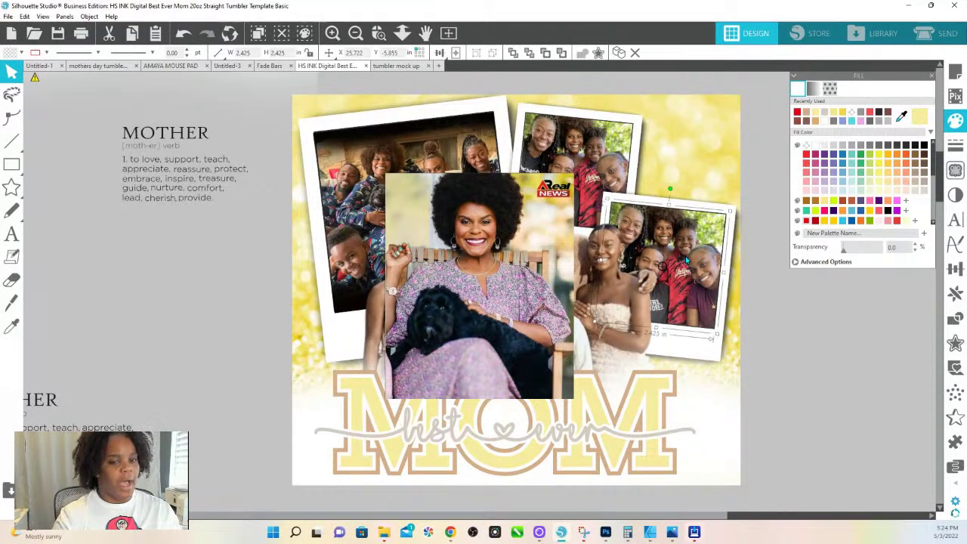
Try to transfer the pasted photo into the selected polaroid window as a fill pattern with its aspect ratio preserved.
key("i")
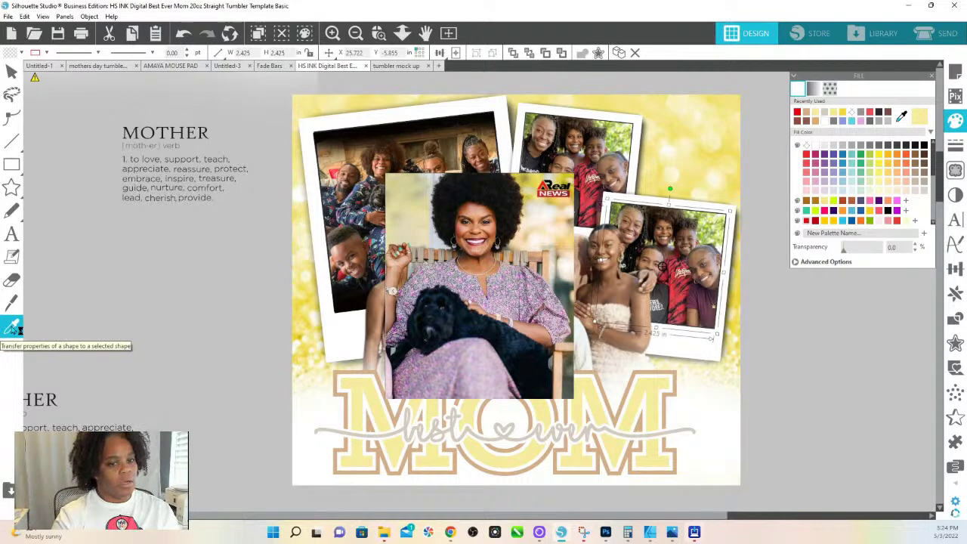
left_click(467, 287)
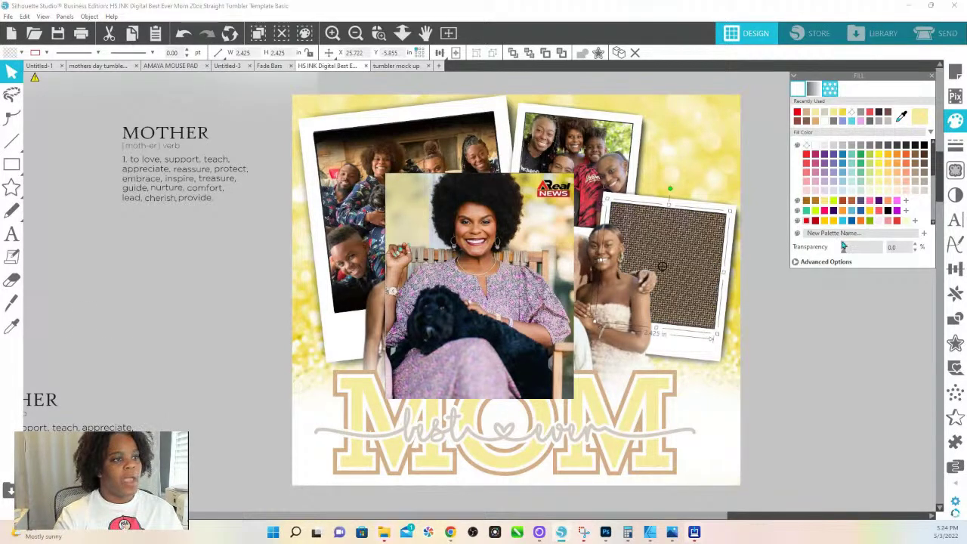
left_click(831, 237)
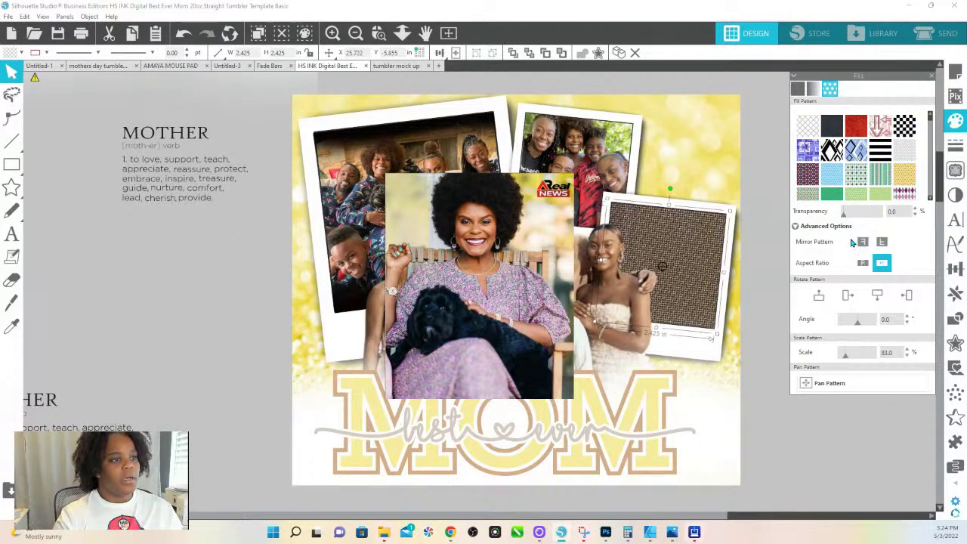
left_click(862, 262)
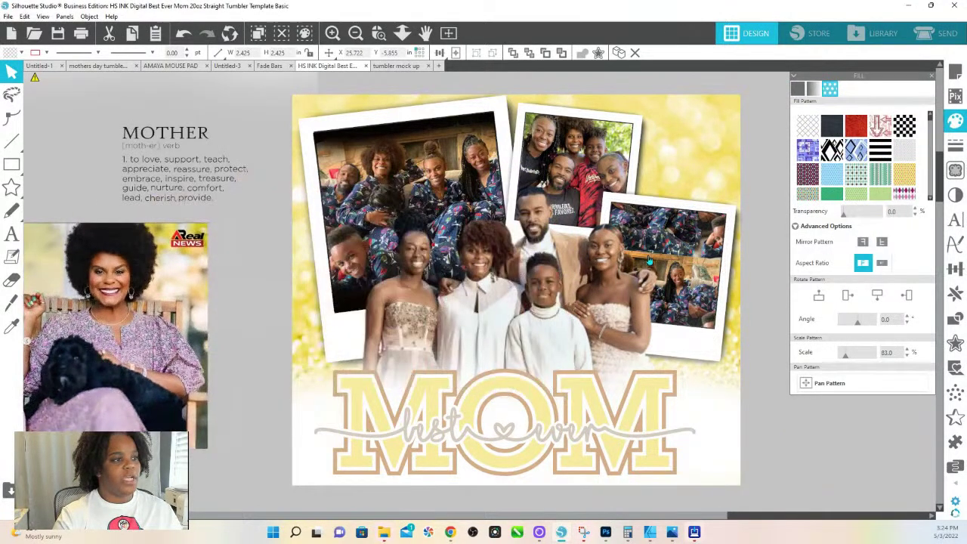
Fill the lower-right polaroid's window with the photo of the seated woman and dog, preserving the pattern's aspect ratio.
left_click(682, 259)
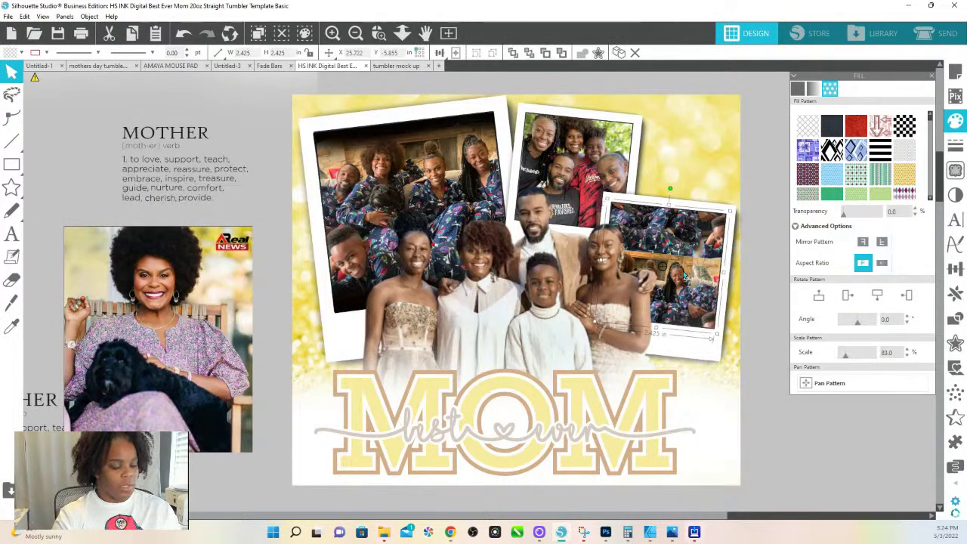
key("i")
left_click(198, 344)
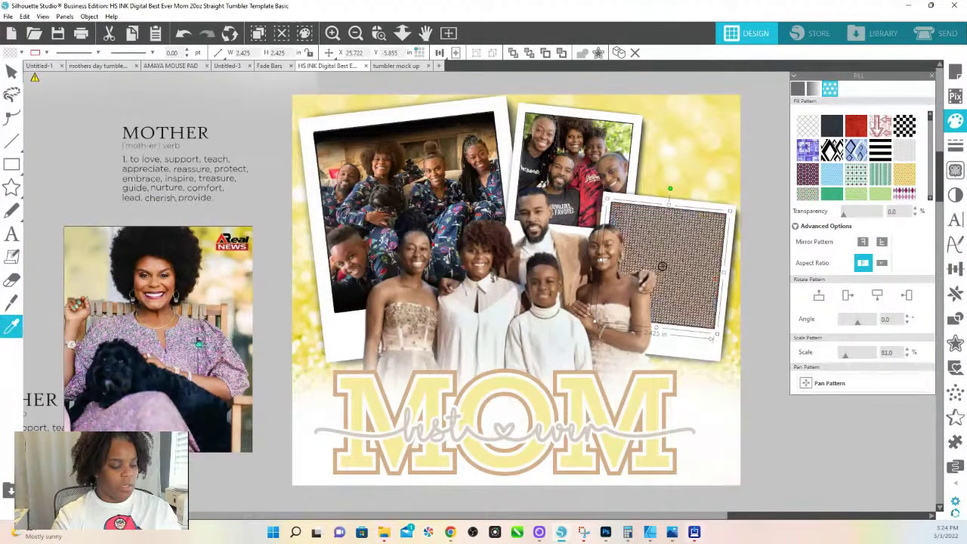
left_click(863, 262)
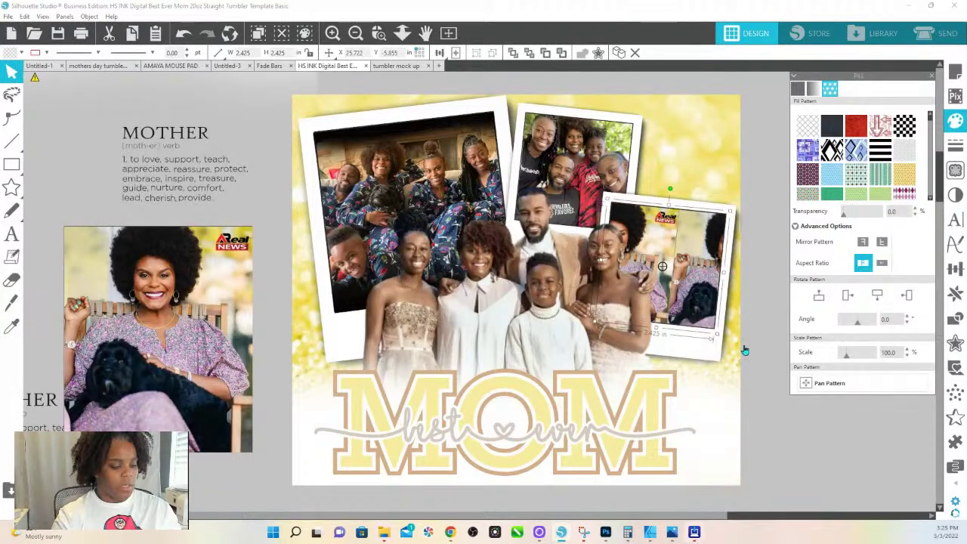
Mirror the photo fill horizontally and pan it so the woman and dog sit centered in the lower-right polaroid's window.
left_click(830, 383)
left_click_drag(669, 275, 721, 254)
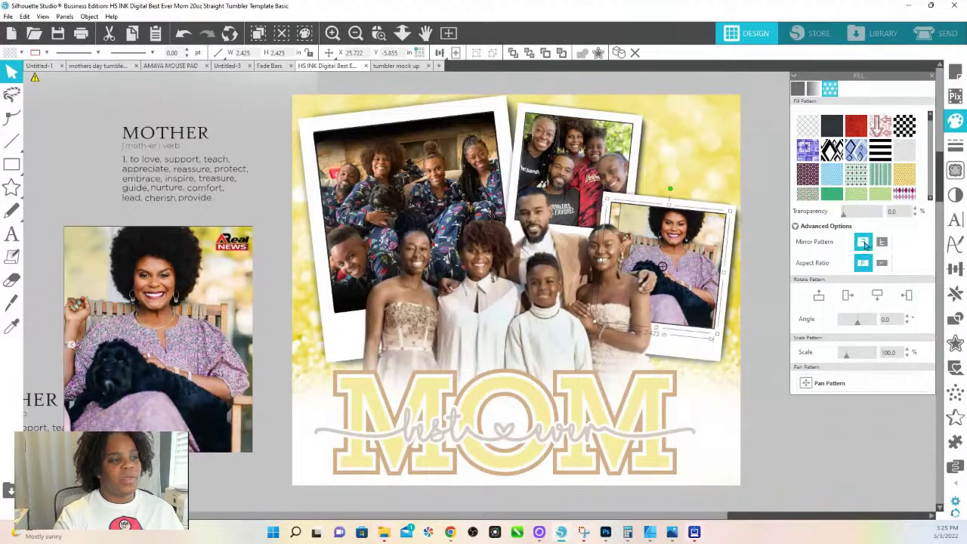
left_click(866, 243)
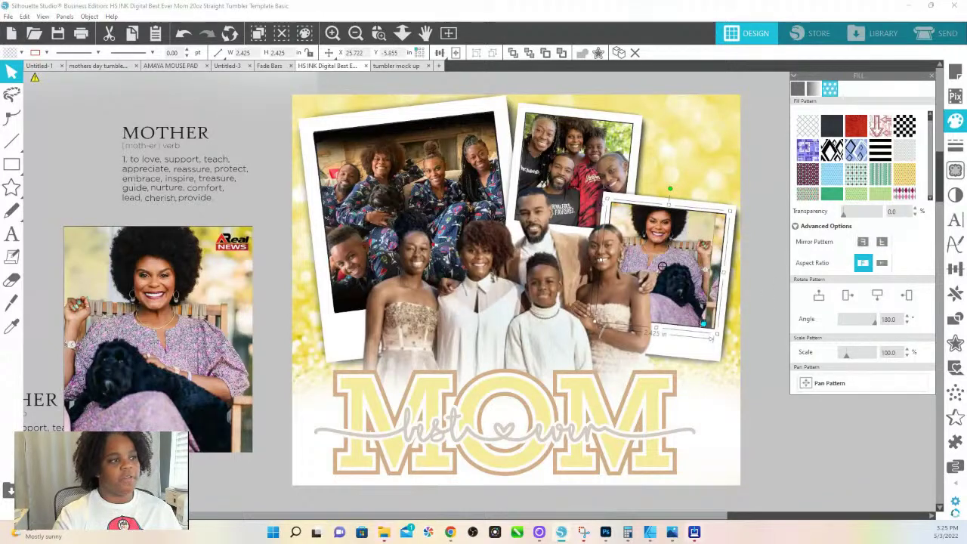
left_click(816, 383)
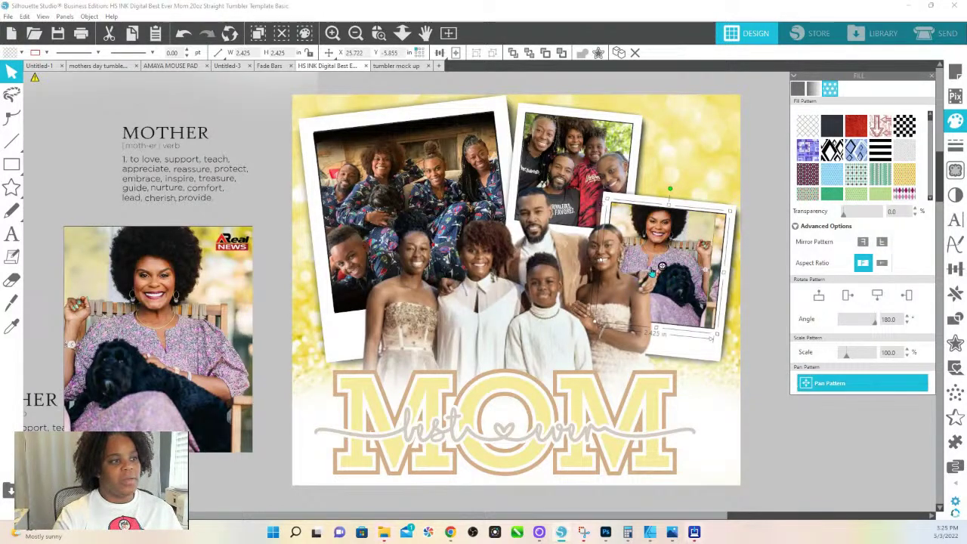
left_click_drag(664, 271, 675, 270)
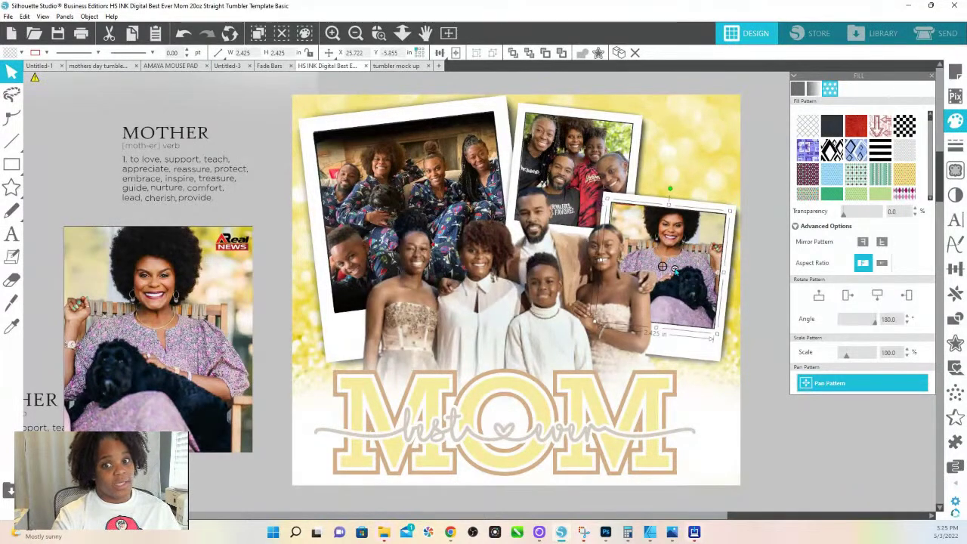
left_click(676, 271)
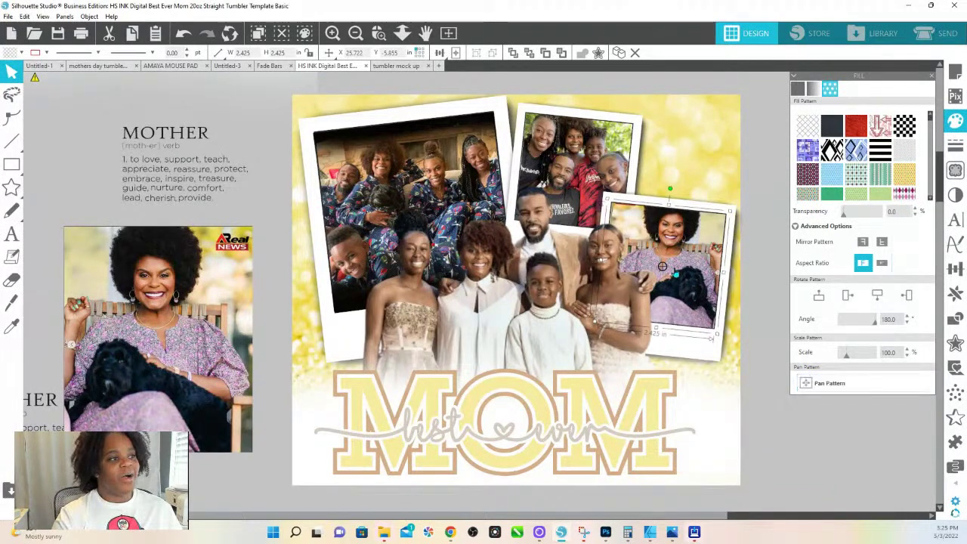
left_click(783, 428)
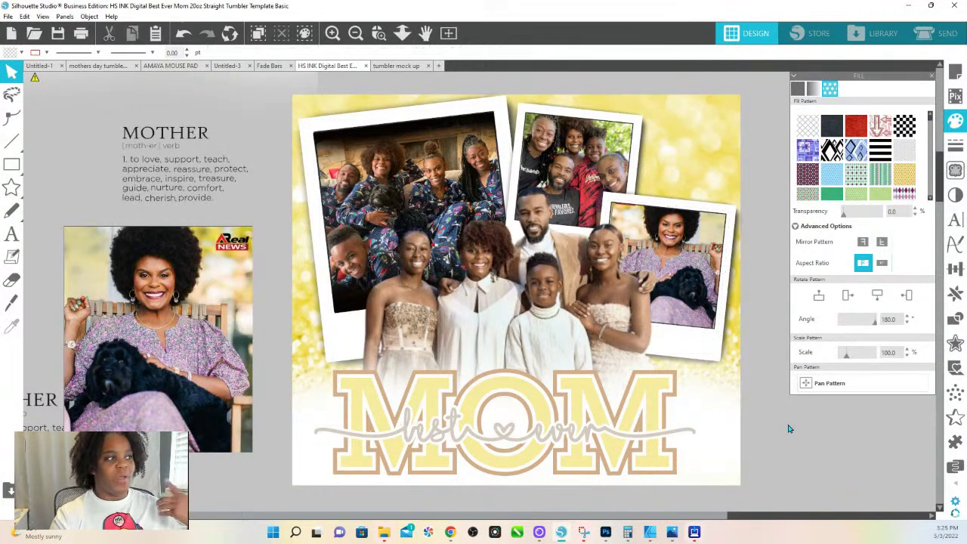
Shrink the large pajama-photo polaroid to about 4.86 by 5.41 inches, and delete the leftover pasted photo beside the design.
left_click(436, 157)
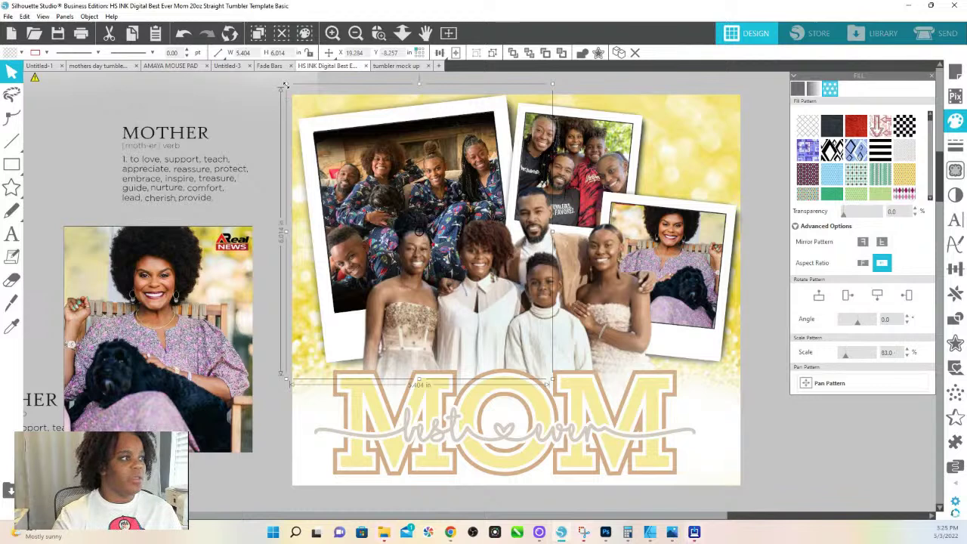
left_click_drag(280, 91, 305, 111)
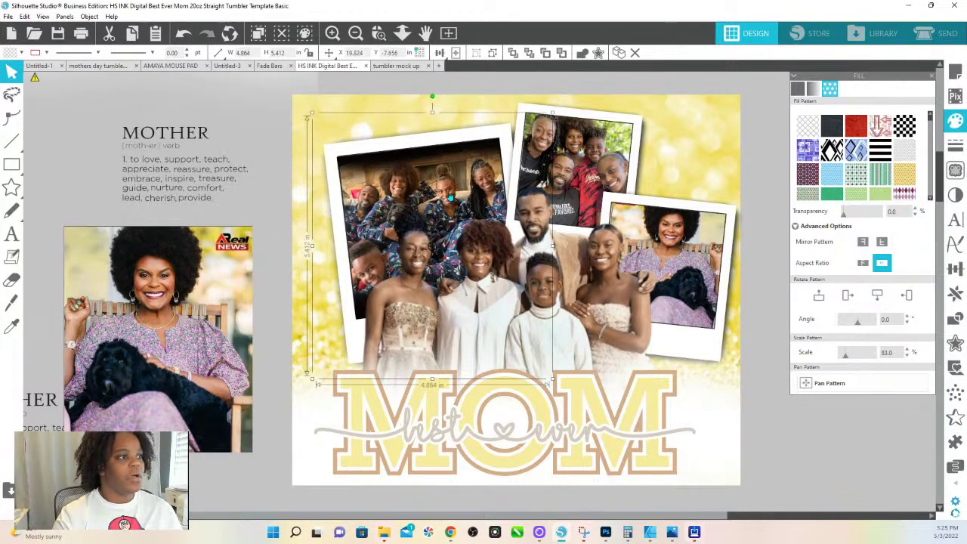
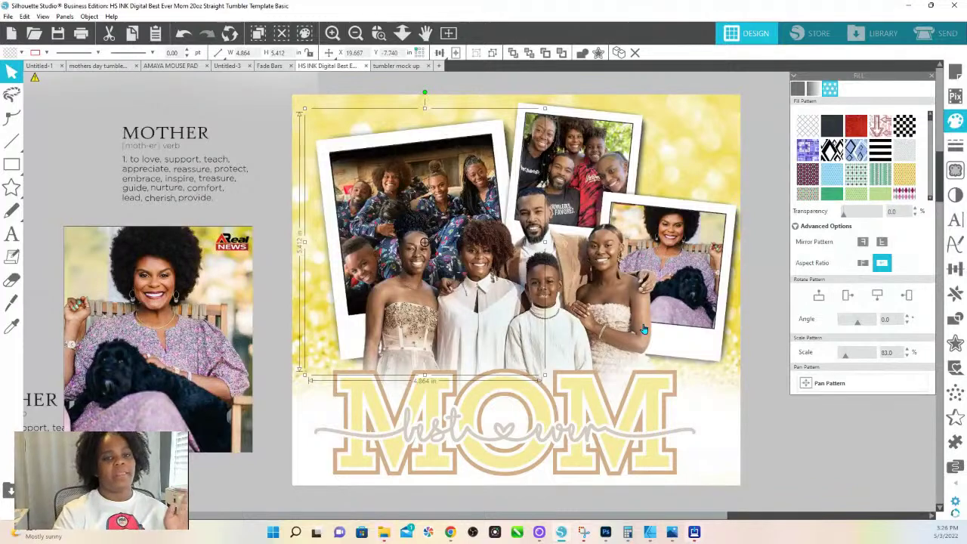
left_click(130, 321)
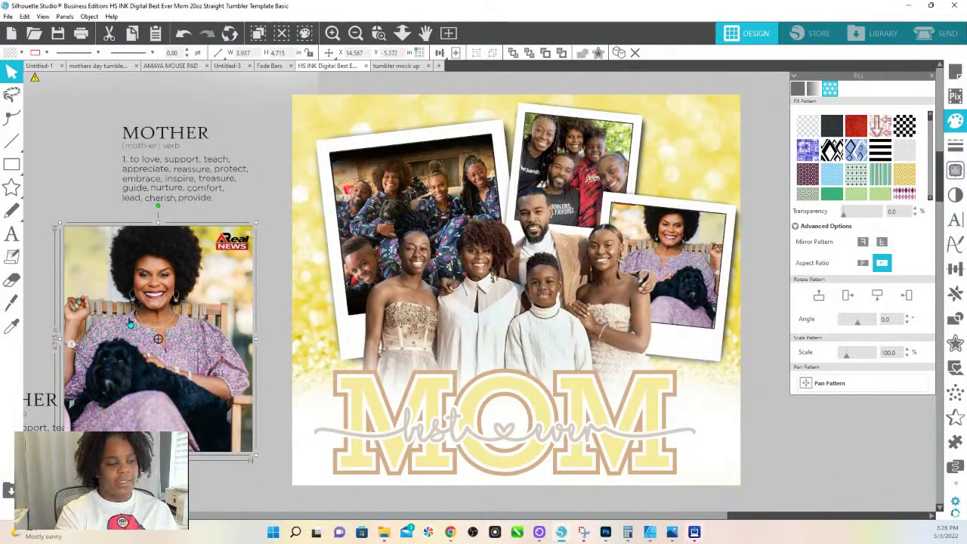
key("Delete")
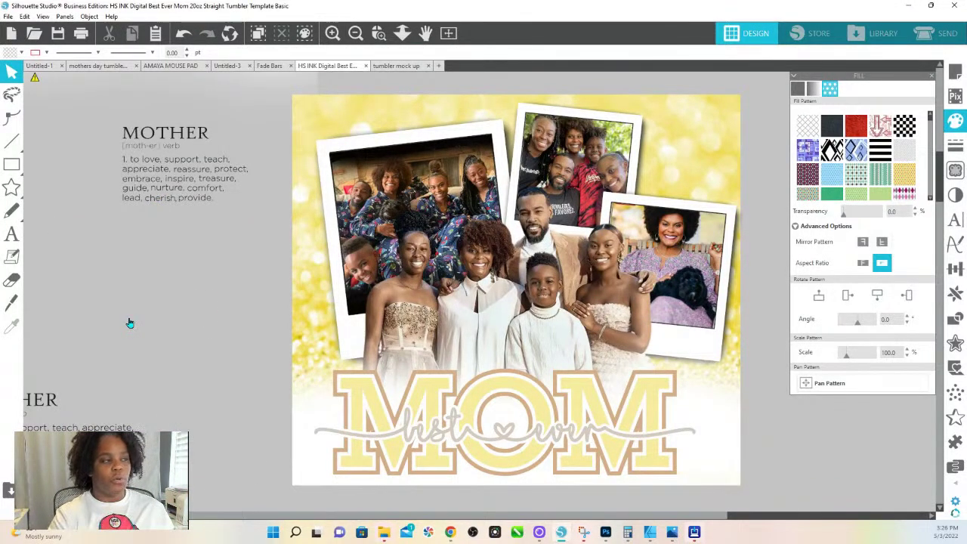
Recolor the MOTHER definition text beside the design to the reddish-brown from the recently used colors.
left_click(168, 131)
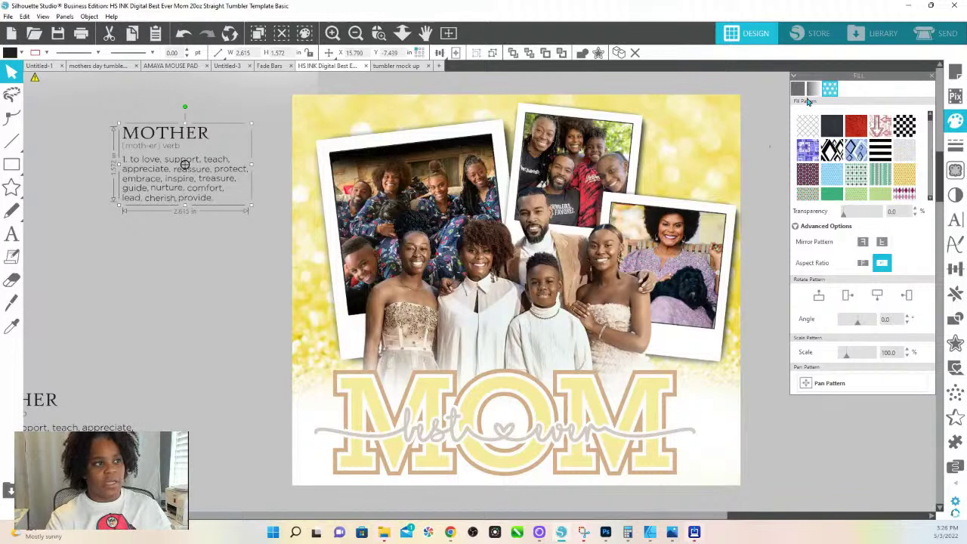
left_click(798, 91)
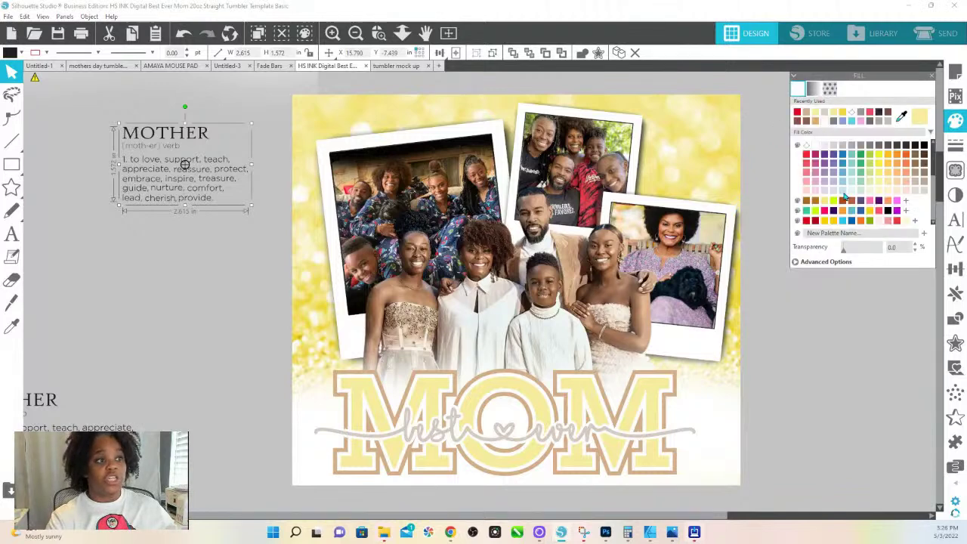
left_click(842, 113)
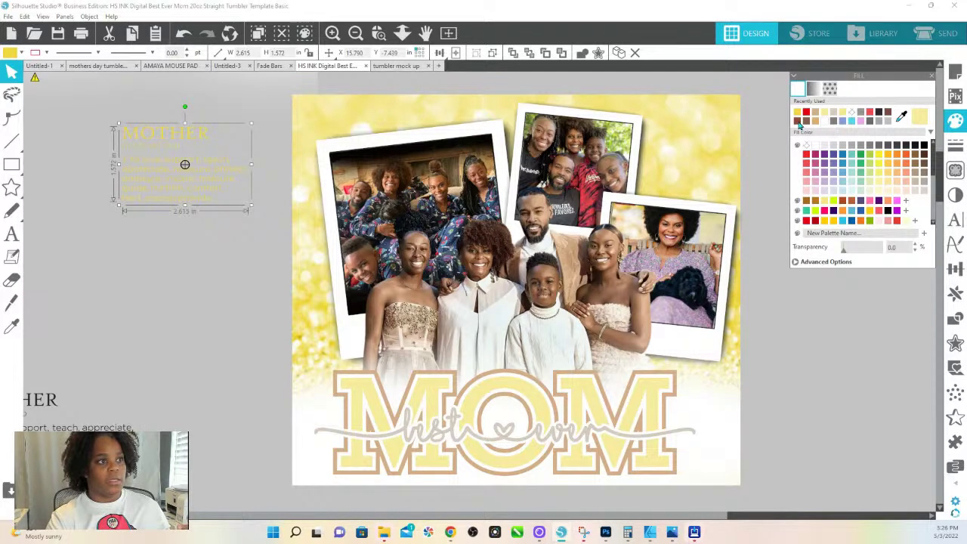
key("ctrl+z")
left_click(179, 133)
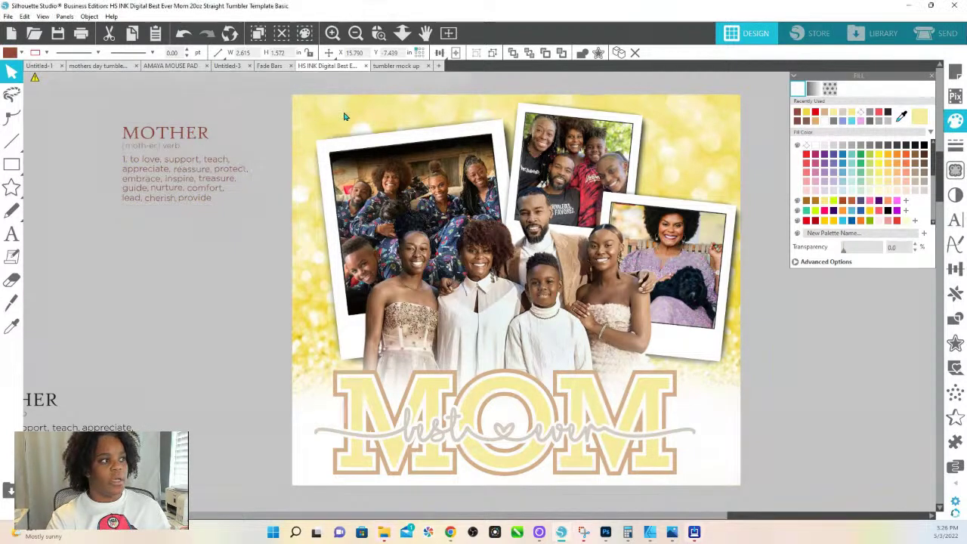
left_click(185, 160)
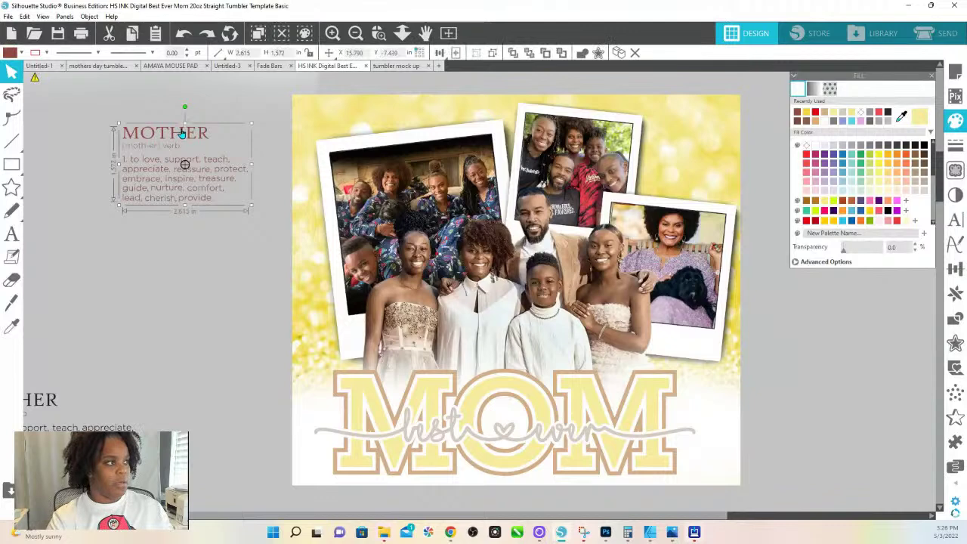
left_click(259, 134)
Place the MOTHER definition in the background's empty upper-right corner, shrunk to about 1.91 by 1.15 inches.
scroll(227, 134, "left", 2)
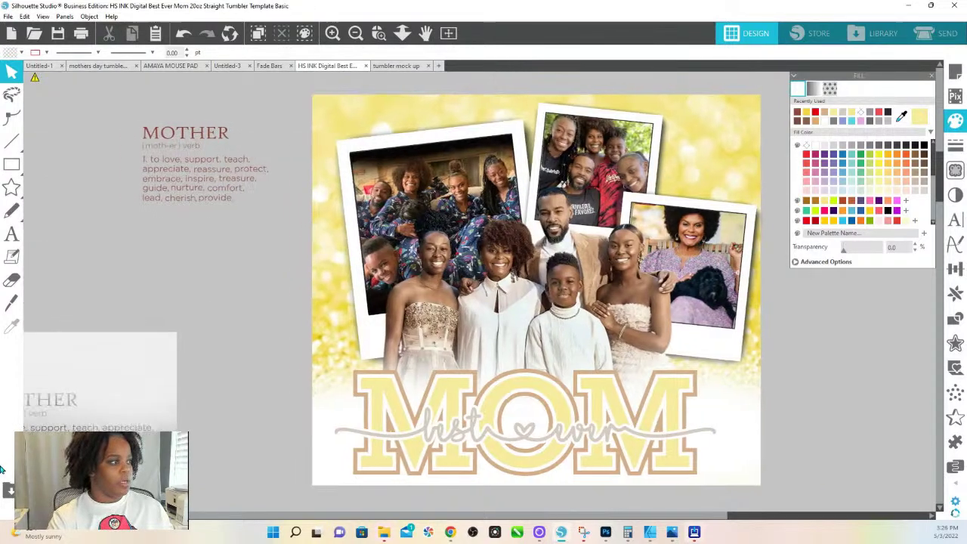
left_click_drag(218, 132, 726, 123)
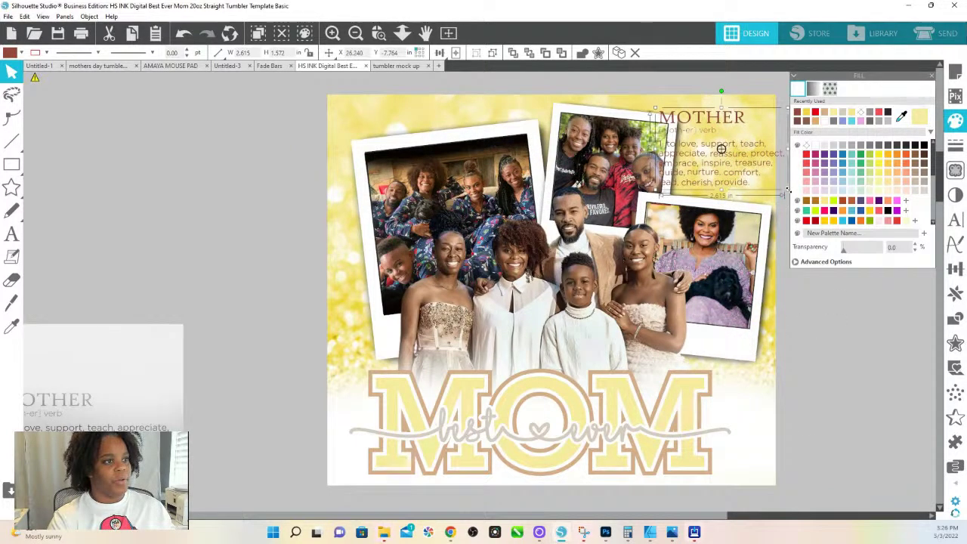
left_click_drag(777, 192, 754, 175)
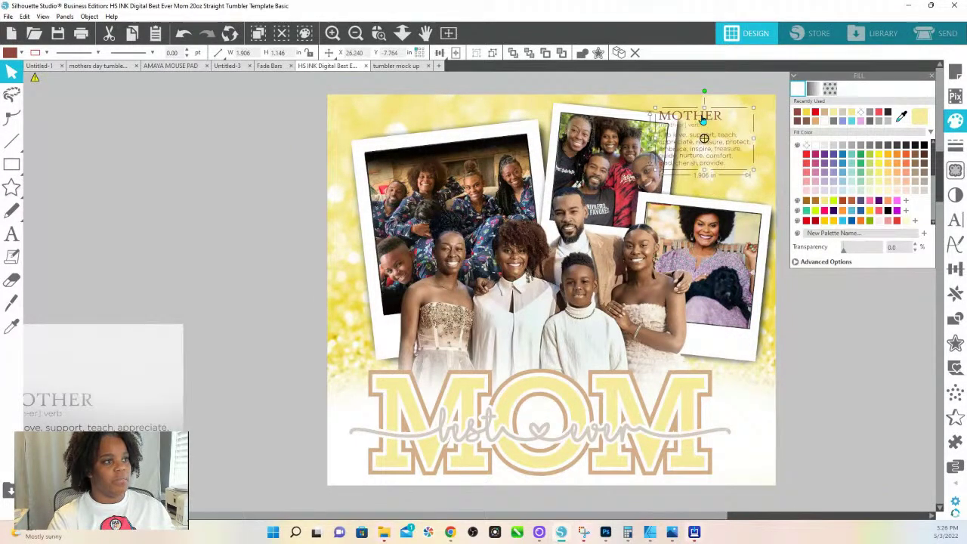
left_click_drag(703, 121, 724, 130)
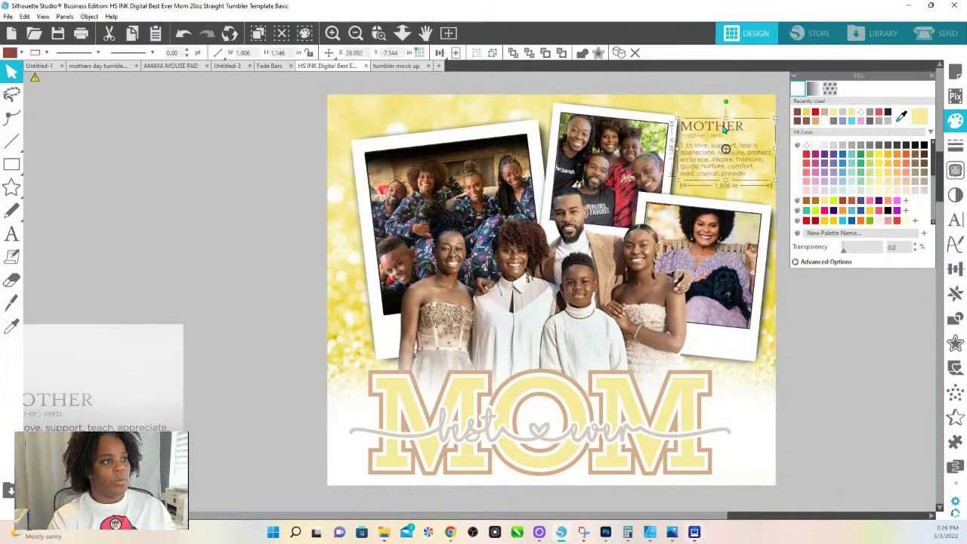
left_click(222, 208)
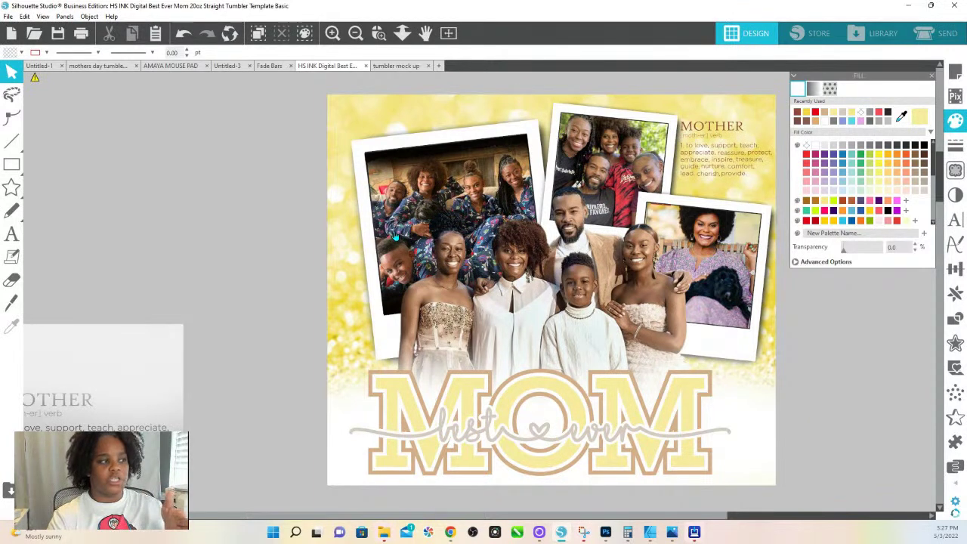
Undo the last adjustment of the large pajama-photo polaroid, and try shifting the white fade bar off the design before undoing that move.
key("ctrl+z")
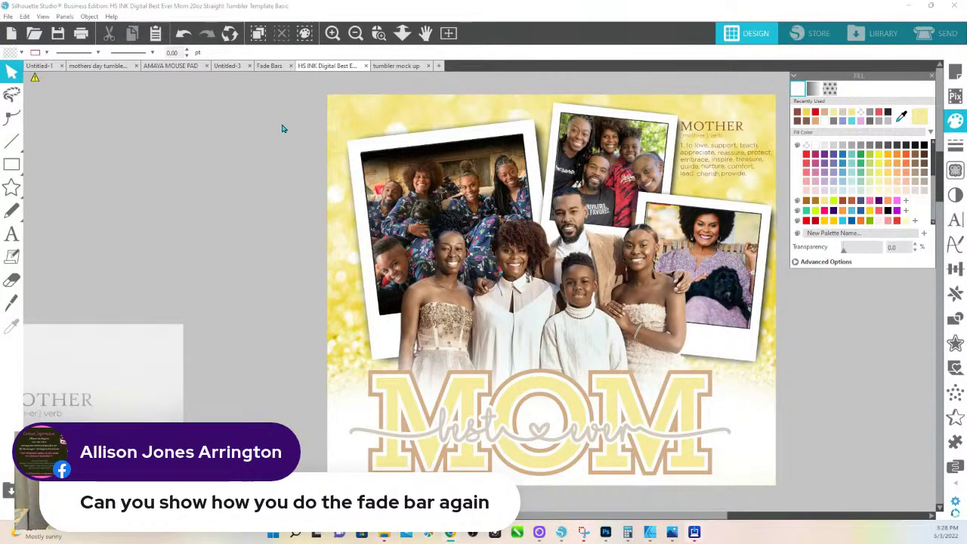
left_click_drag(348, 425, 250, 328)
key("ctrl+z")
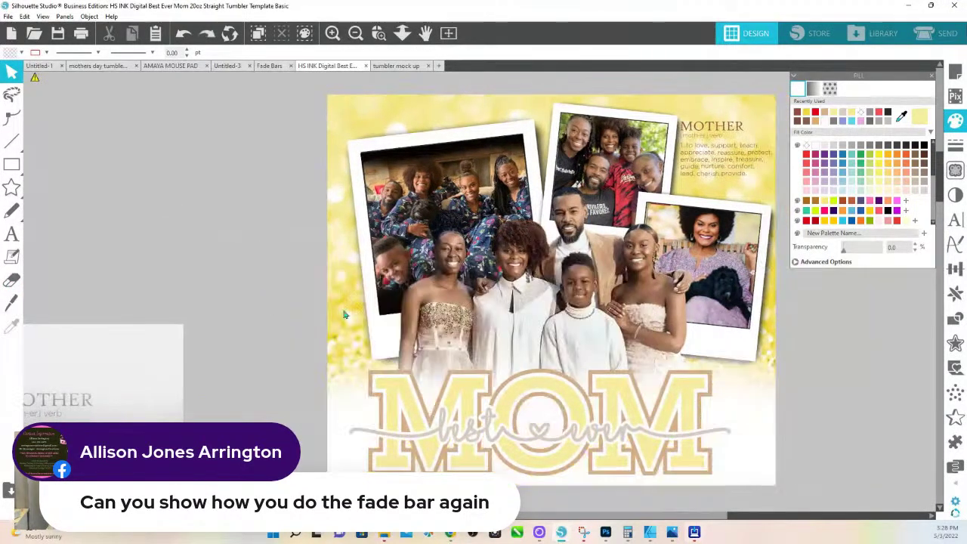
Bring the cut-out family photo in front of the white fade bar and the MOM lettering.
left_click(594, 156)
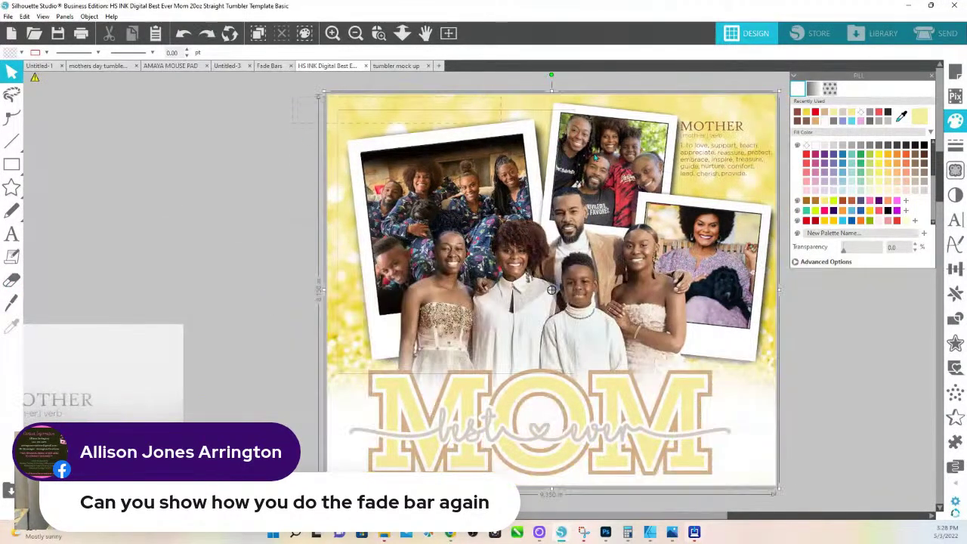
left_click(823, 456)
left_click(754, 451)
right_click(753, 452)
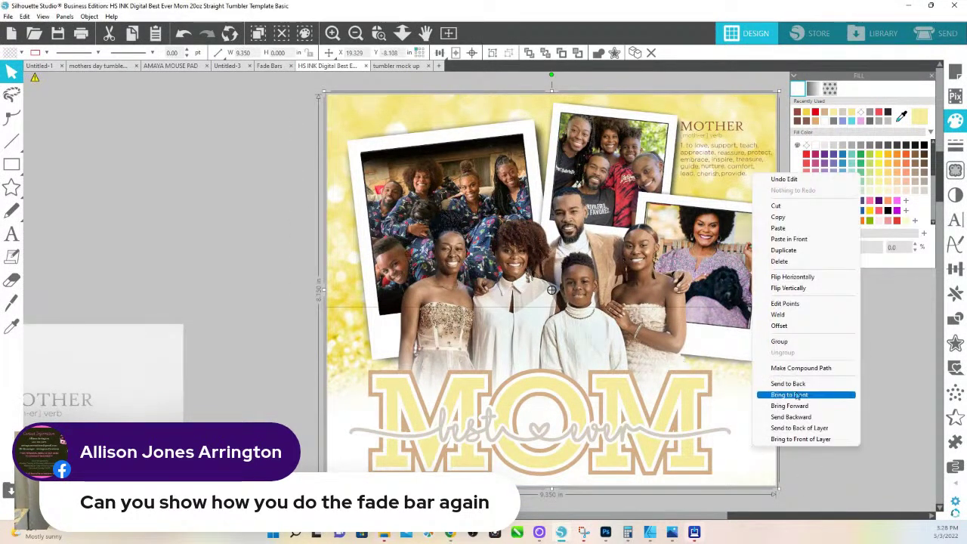
left_click(330, 282)
left_click(522, 295)
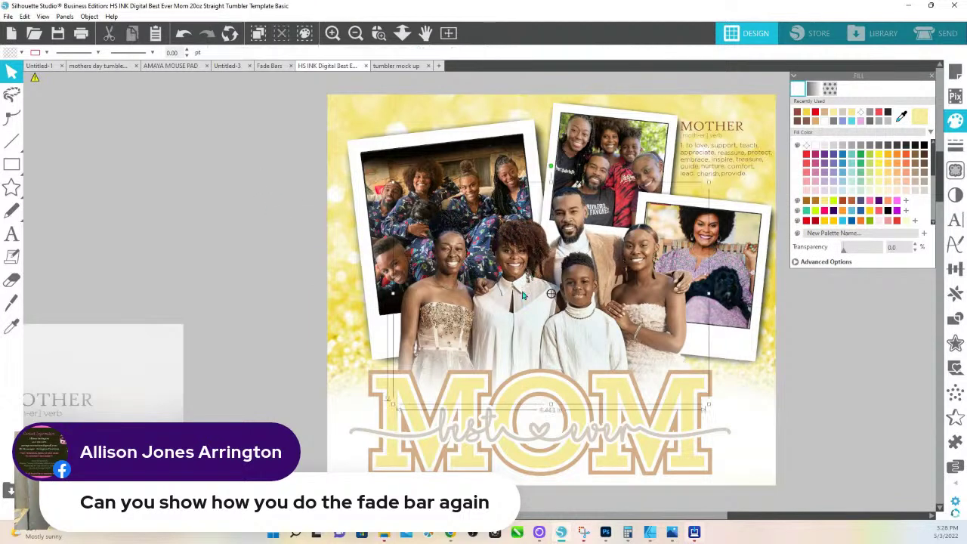
right_click(522, 295)
left_click(559, 240)
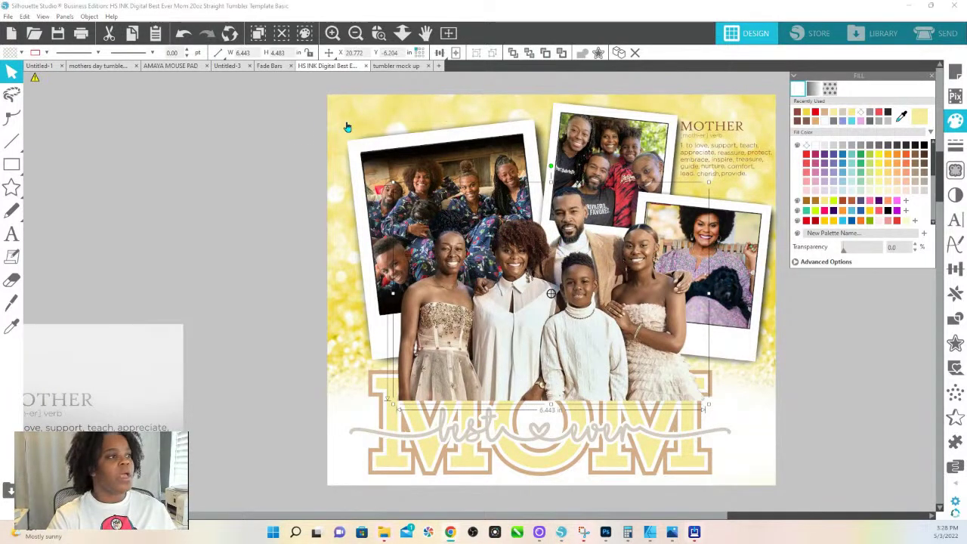
Send the glitter background, polaroids, MOTHER definition and family photo together to the back, behind the fade bar and MOM lettering.
left_click_drag(261, 107, 689, 198)
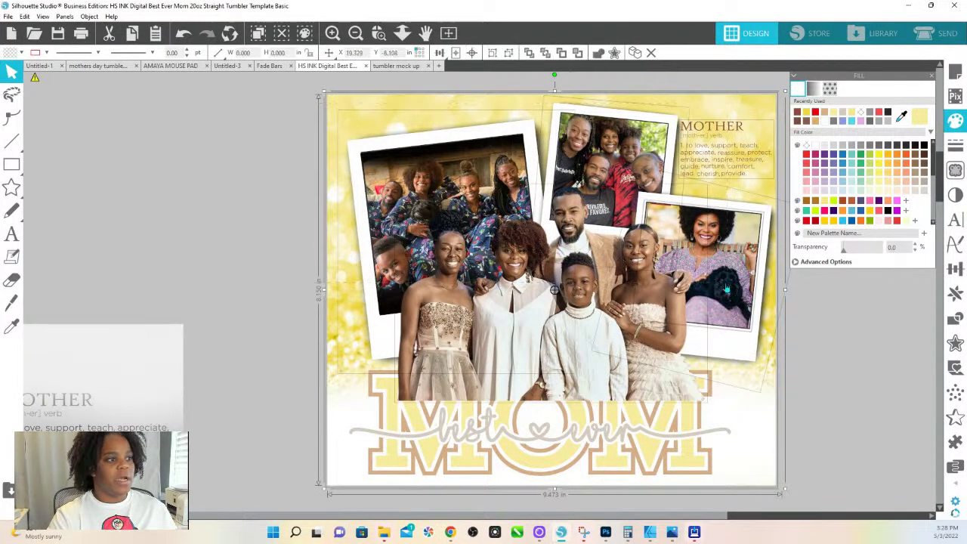
right_click(727, 284)
left_click(767, 457)
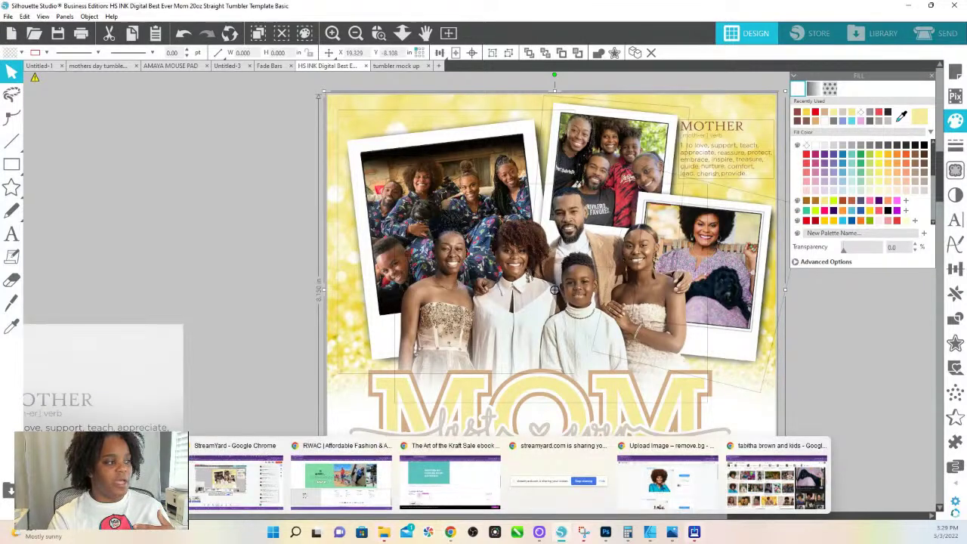
Switch to Chrome and show the Professors Template Vault product page.
left_click(355, 474)
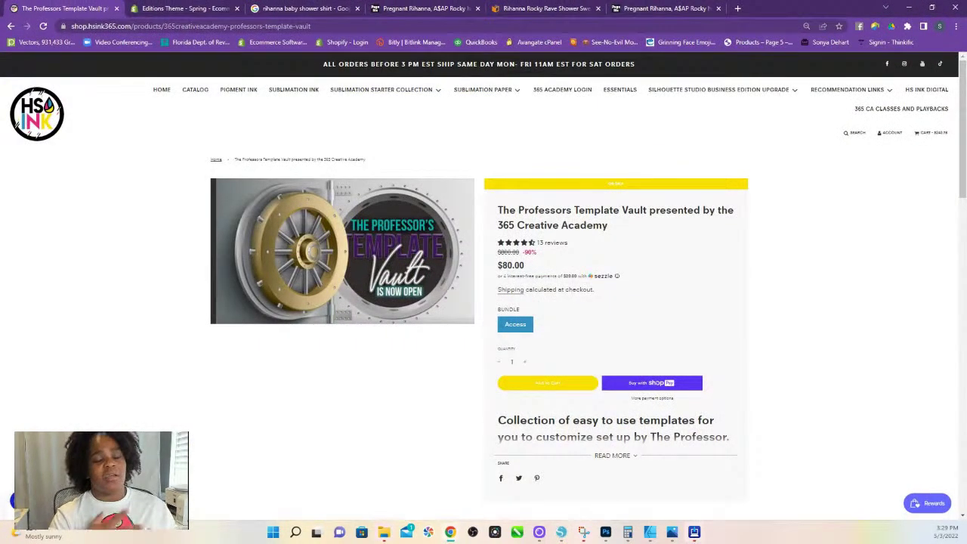